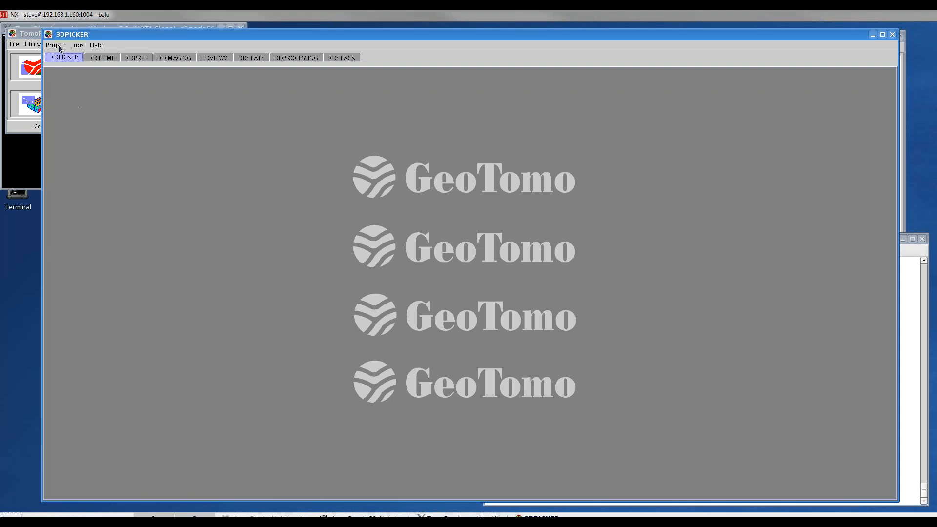
Start a new project named 3d in the DEMO folder with land3d.sgy as its input data file
{"action": "left_click", "coordinate": [65, 56]}
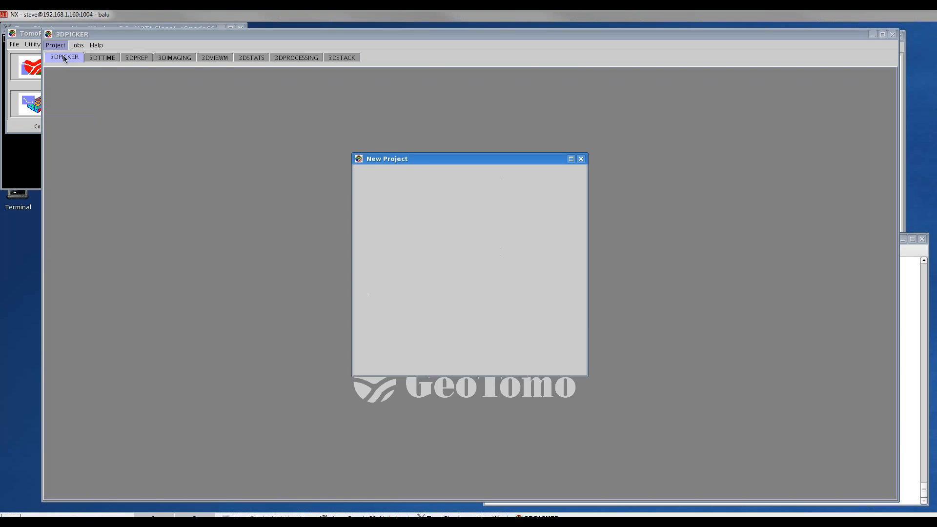
{"action": "left_click", "coordinate": [554, 194]}
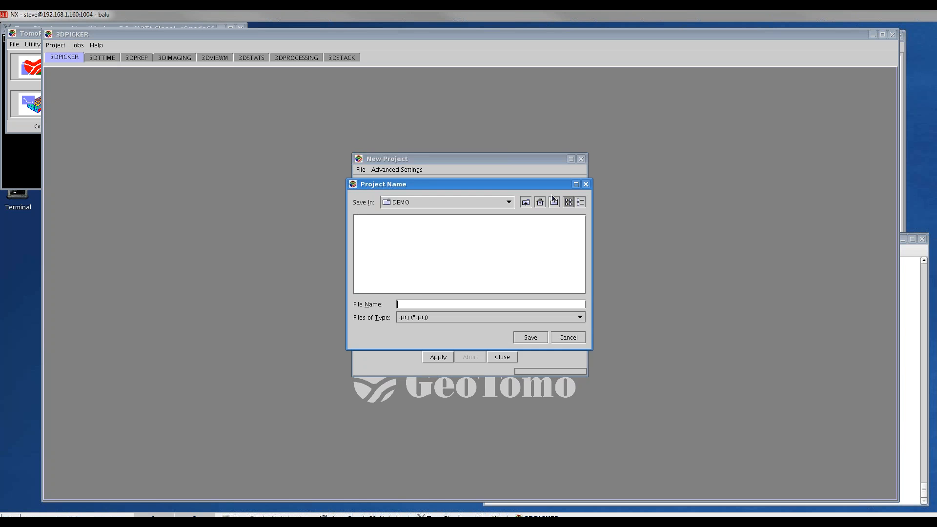
{"action": "type", "text": "3d"}
{"action": "key", "text": "Return"}
{"action": "left_click", "coordinate": [551, 216]}
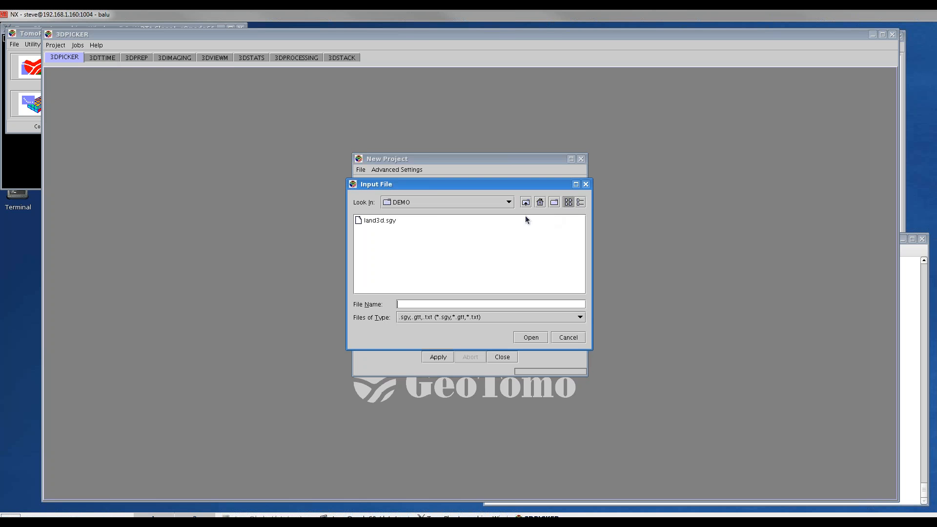
{"action": "left_click", "coordinate": [373, 221]}
{"action": "left_click", "coordinate": [531, 337]}
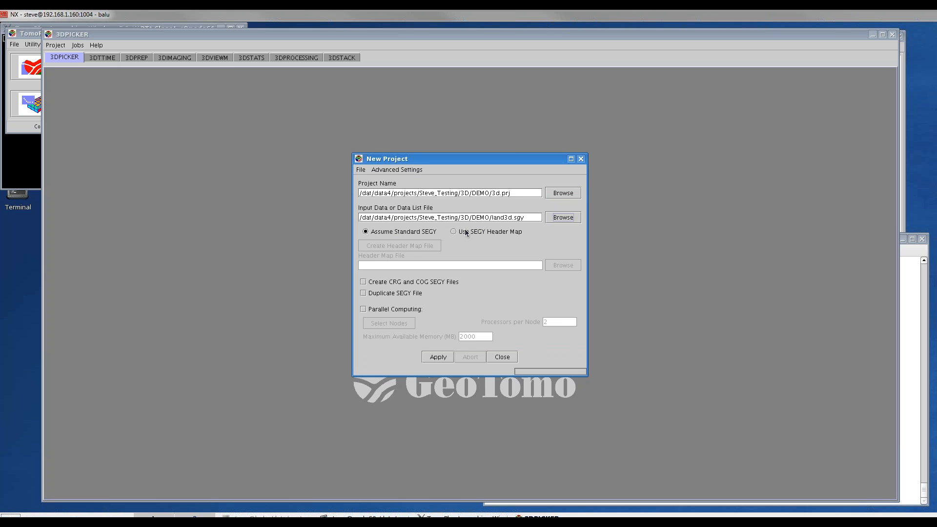
Start a SEGY header map and examine the land3d.sgy trace headers in the standard, 2I and 4I displays
{"action": "left_click", "coordinate": [453, 232]}
{"action": "left_click", "coordinate": [412, 246]}
{"action": "mouse_move", "coordinate": [350, 34]}
{"action": "left_mouse_down"}
{"action": "mouse_move", "coordinate": [448, 54]}
{"action": "mouse_move", "coordinate": [543, 137]}
{"action": "left_mouse_up"}
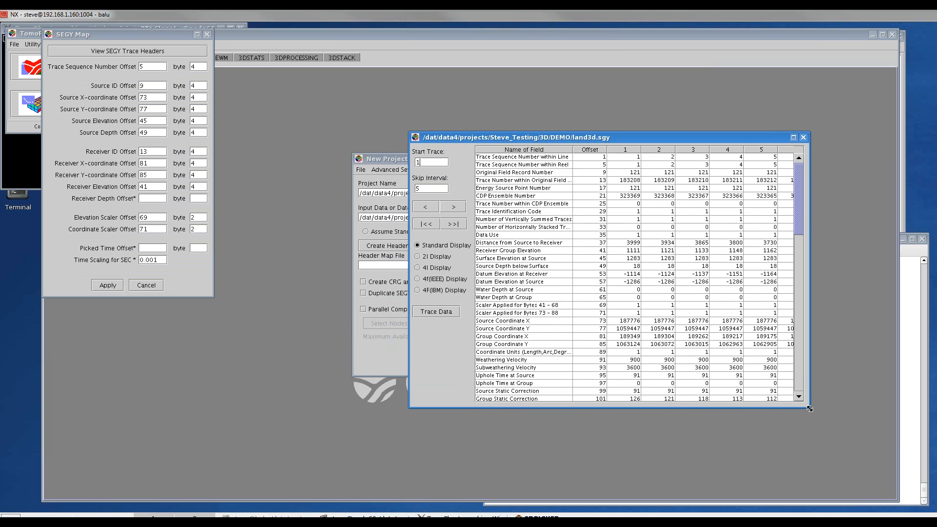
{"action": "left_click_drag", "start_coordinate": [809, 407], "coordinate": [856, 481]}
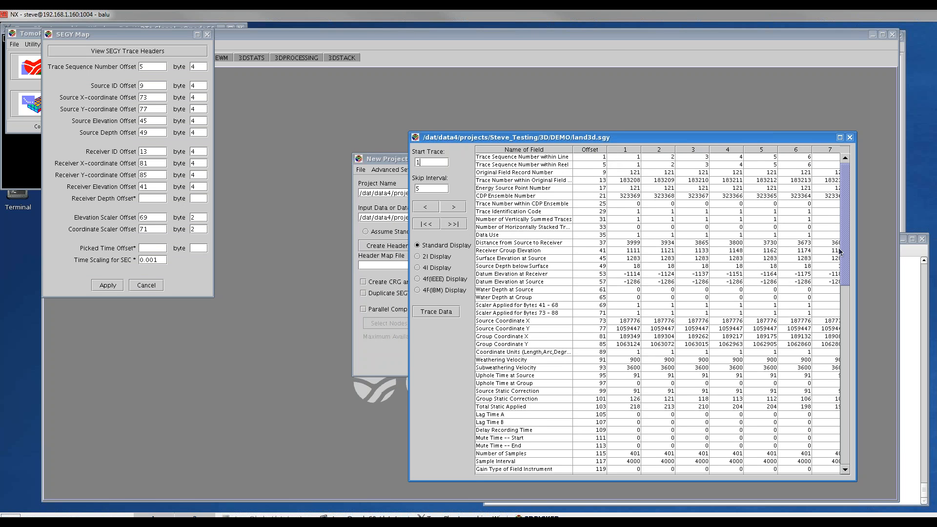
{"action": "mouse_move", "coordinate": [847, 253]}
{"action": "left_mouse_down"}
{"action": "mouse_move", "coordinate": [846, 397]}
{"action": "mouse_move", "coordinate": [835, 263]}
{"action": "left_mouse_up"}
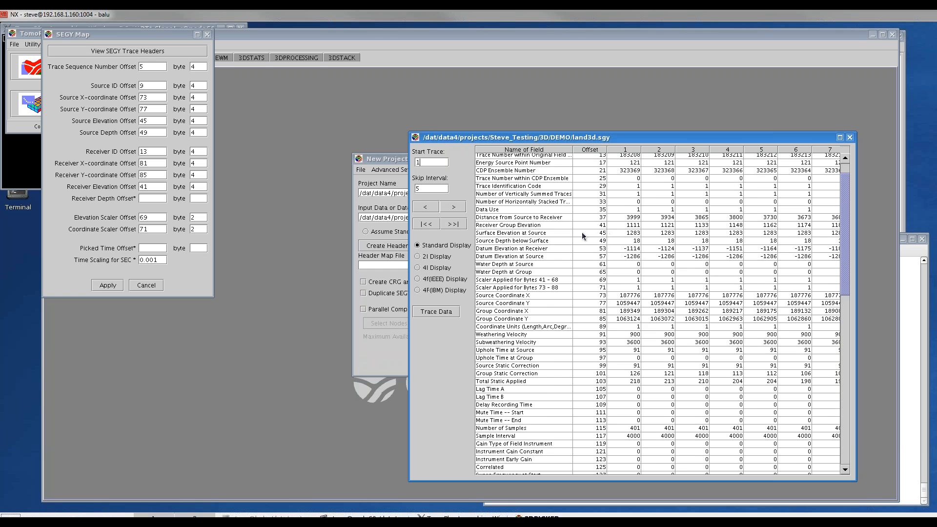
{"action": "left_click", "coordinate": [417, 257]}
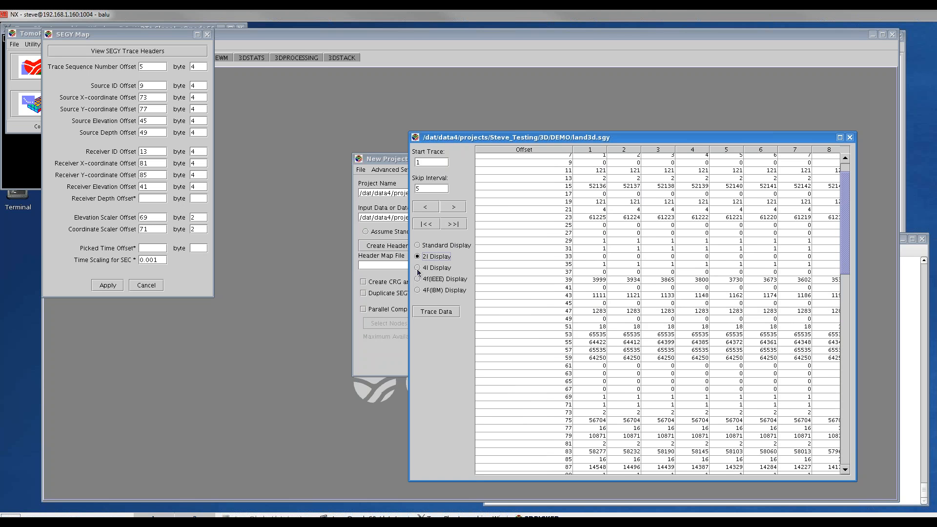
{"action": "left_click", "coordinate": [417, 267]}
{"action": "left_click", "coordinate": [418, 245]}
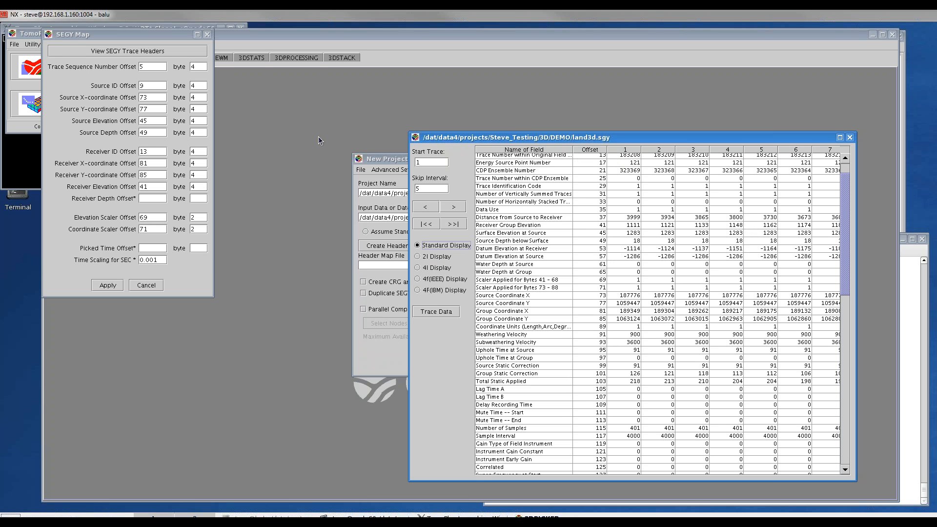
{"action": "left_click_drag", "start_coordinate": [148, 35], "coordinate": [260, 115]}
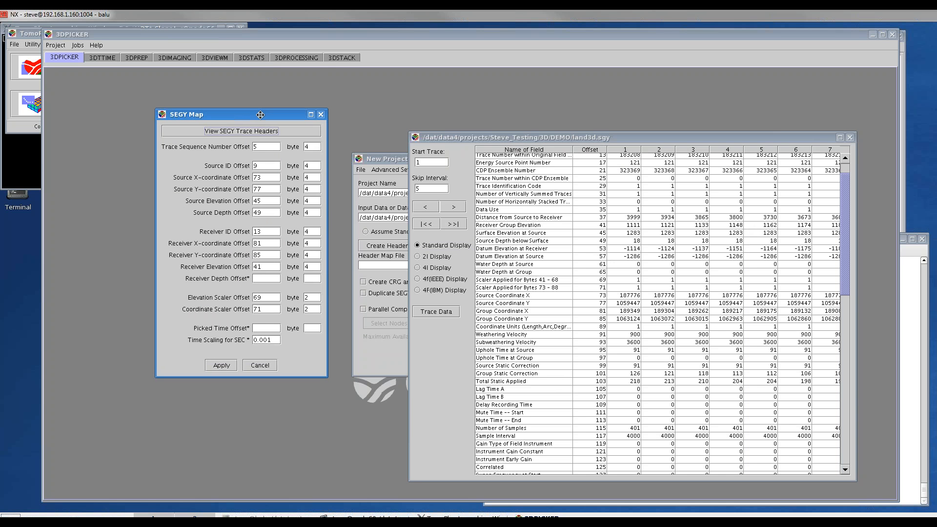
{"action": "left_click", "coordinate": [265, 166]}
{"action": "left_click_drag", "start_coordinate": [265, 166], "coordinate": [250, 166]}
{"action": "left_click", "coordinate": [263, 324]}
{"action": "type", "text": "221"}
{"action": "left_click", "coordinate": [265, 366]}
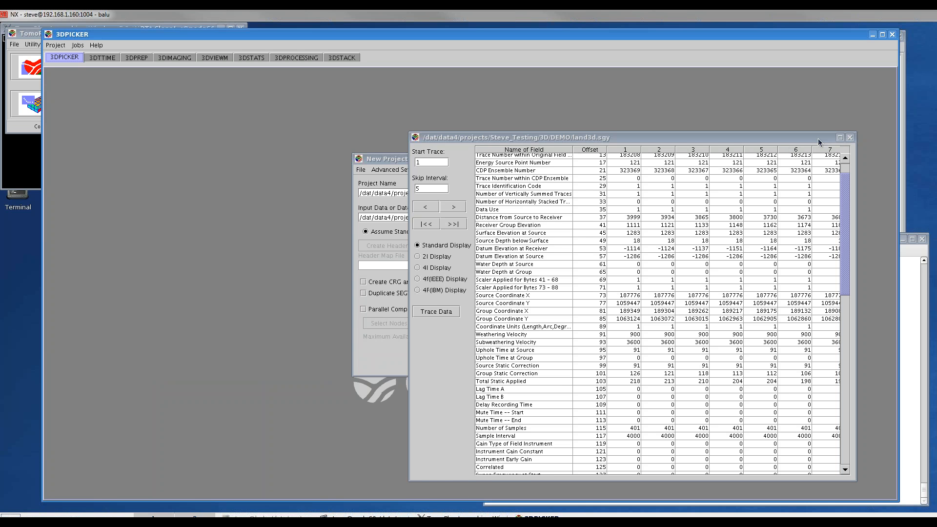
Close the trace header view, create the project assuming standard SEGY, and continue from the scanned shot and receiver information
{"action": "left_click", "coordinate": [850, 139]}
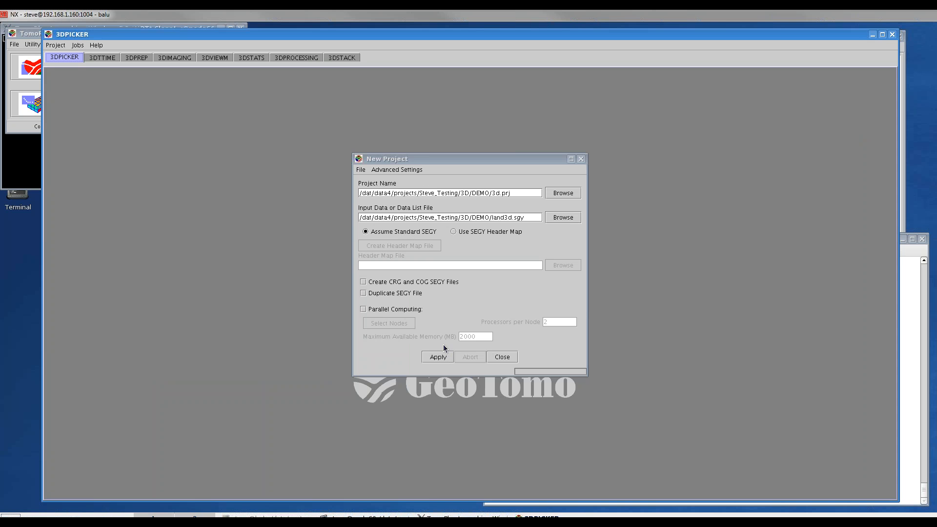
{"action": "left_click", "coordinate": [438, 356]}
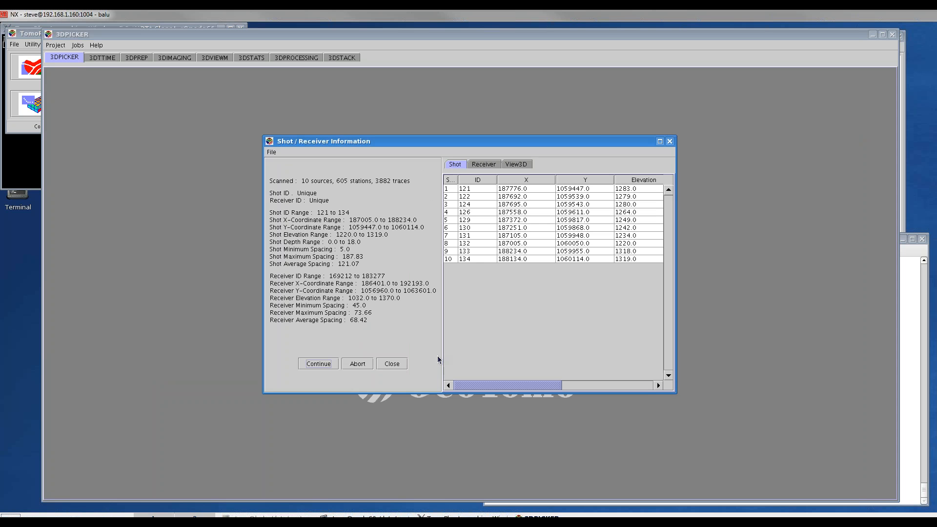
{"action": "left_click", "coordinate": [319, 364]}
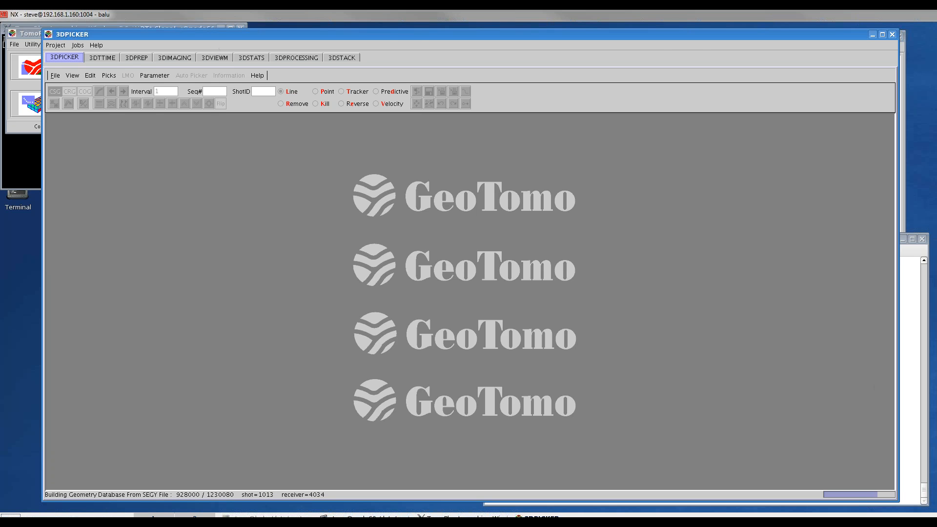
Look at the conversion of GLI3D picks to TomoPlus GTT in the Traveltime Format Converter and close both windows
{"action": "left_click_drag", "start_coordinate": [414, 37], "coordinate": [413, 69]}
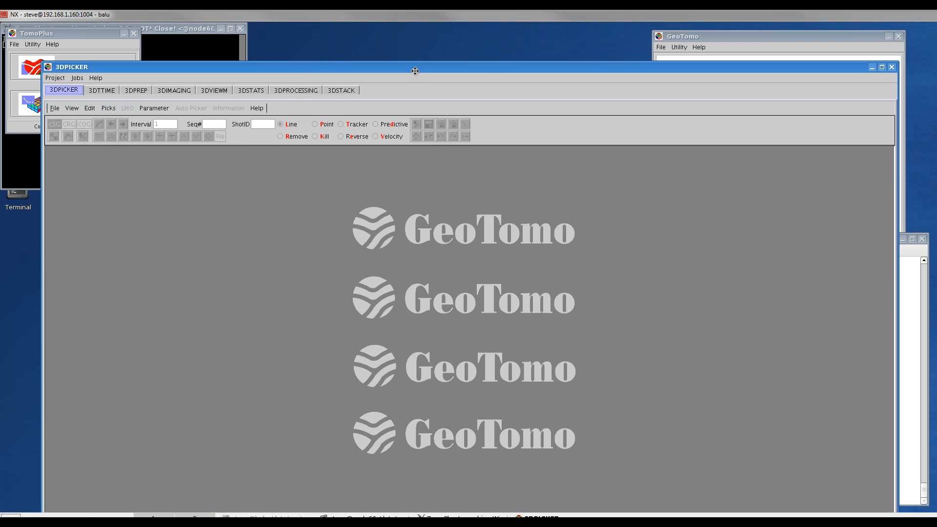
{"action": "left_click", "coordinate": [681, 48]}
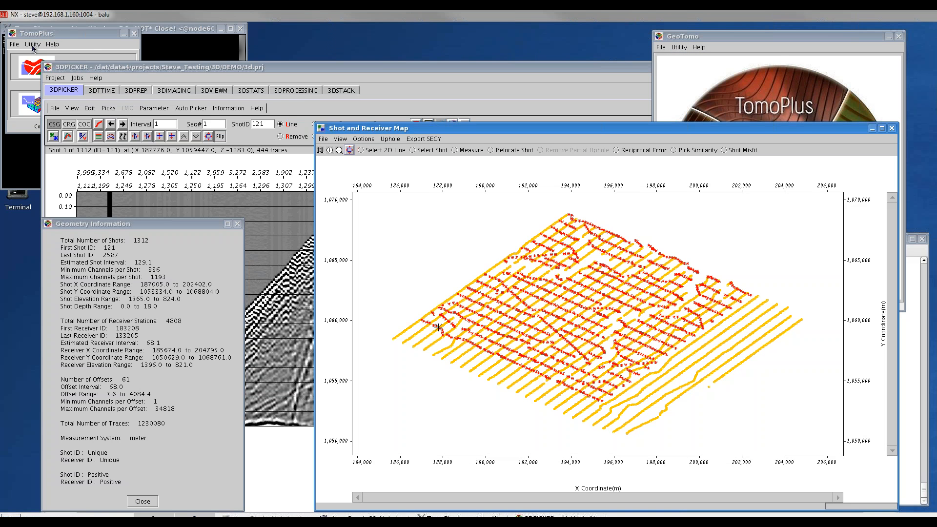
{"action": "left_click", "coordinate": [33, 46]}
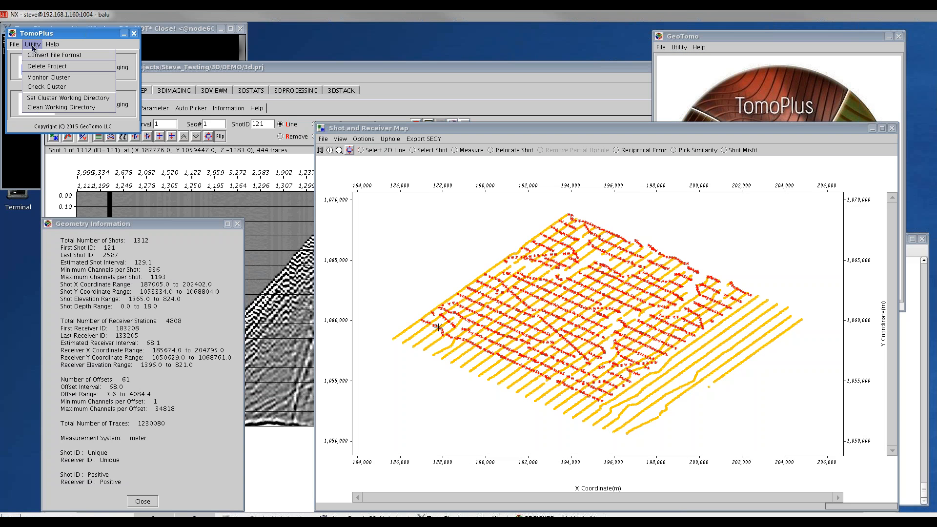
{"action": "left_click", "coordinate": [65, 55]}
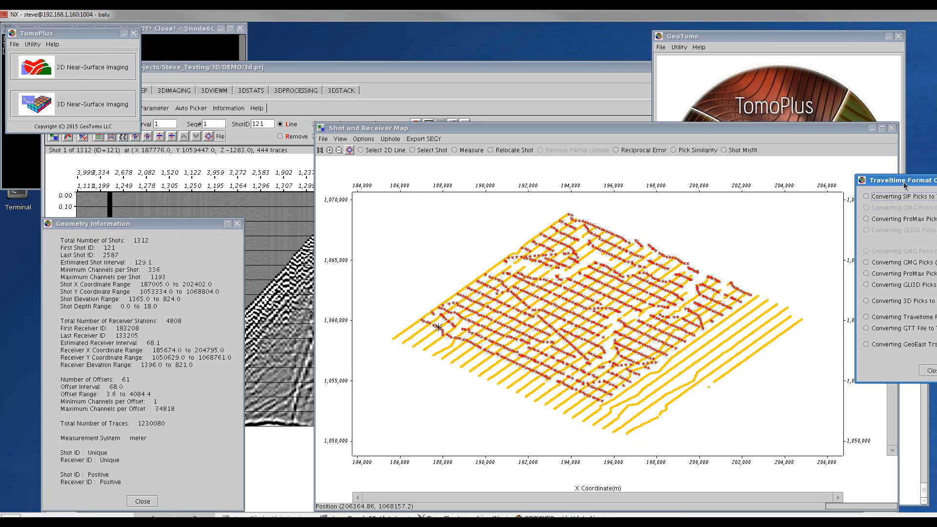
{"action": "left_click_drag", "start_coordinate": [906, 181], "coordinate": [429, 55]}
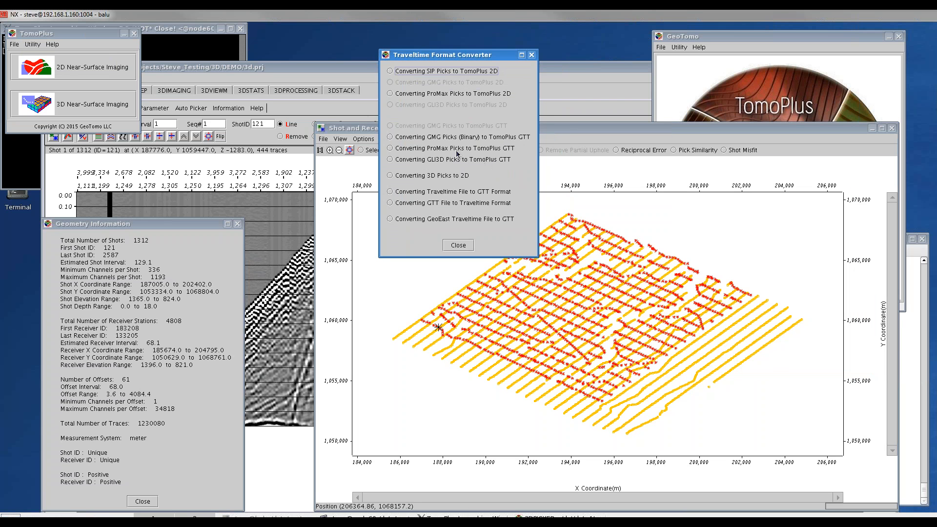
{"action": "left_click", "coordinate": [392, 160]}
{"action": "left_click_drag", "start_coordinate": [891, 211], "coordinate": [575, 167]}
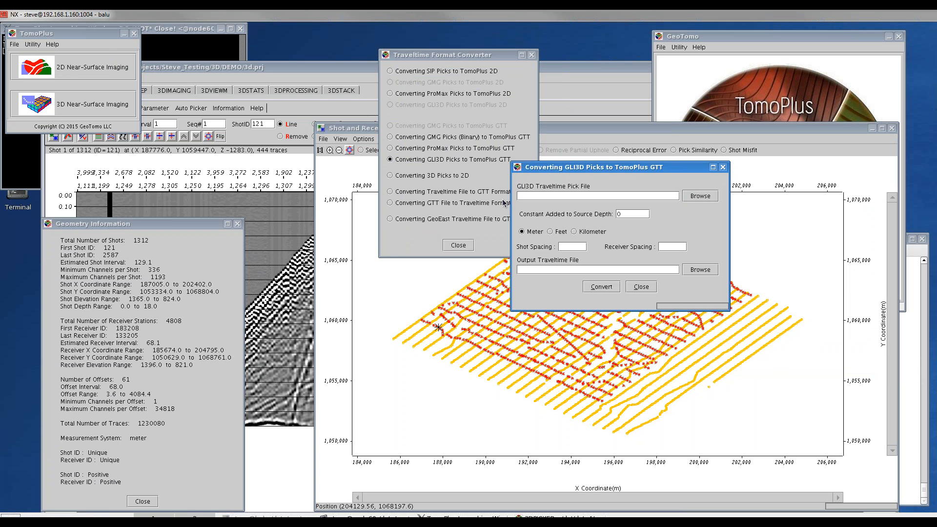
{"action": "left_click", "coordinate": [645, 287]}
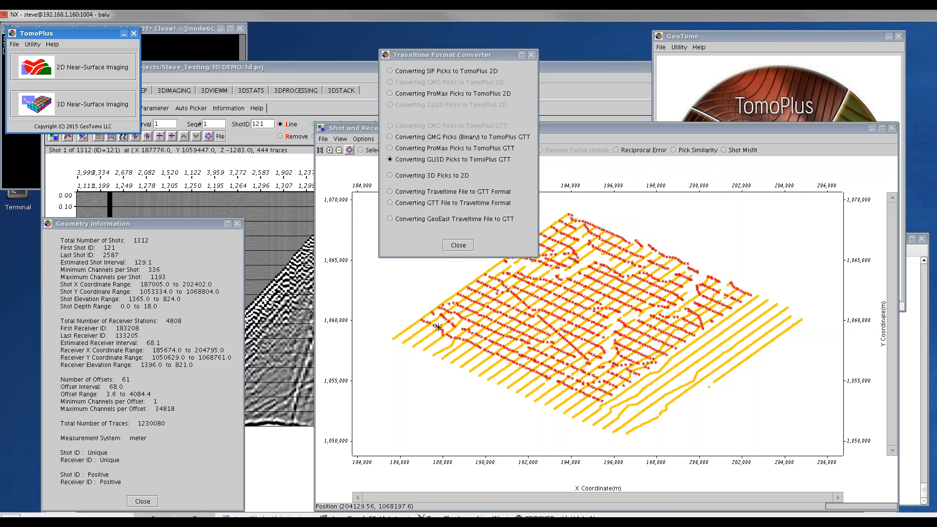
{"action": "left_click", "coordinate": [457, 245]}
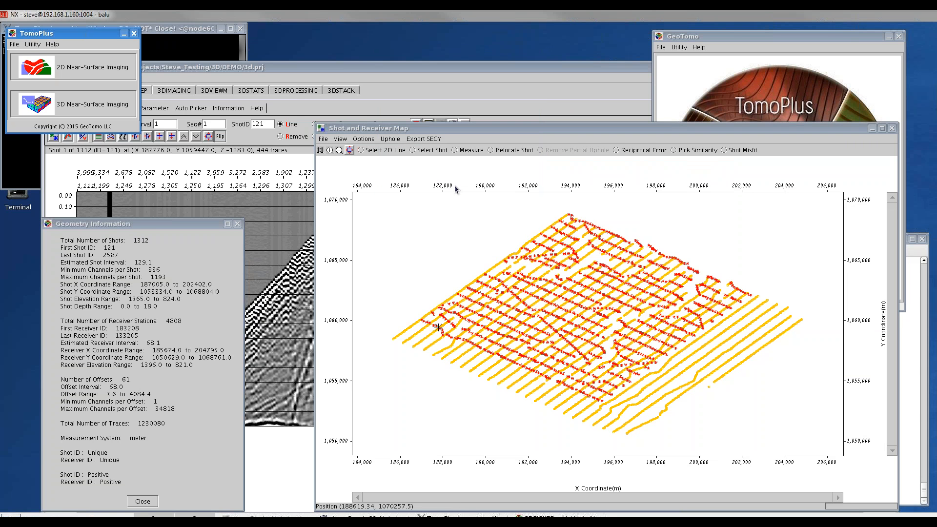
Close the shot and receiver map and the geometry information to clear the view of the shot gather
{"action": "left_click", "coordinate": [208, 216]}
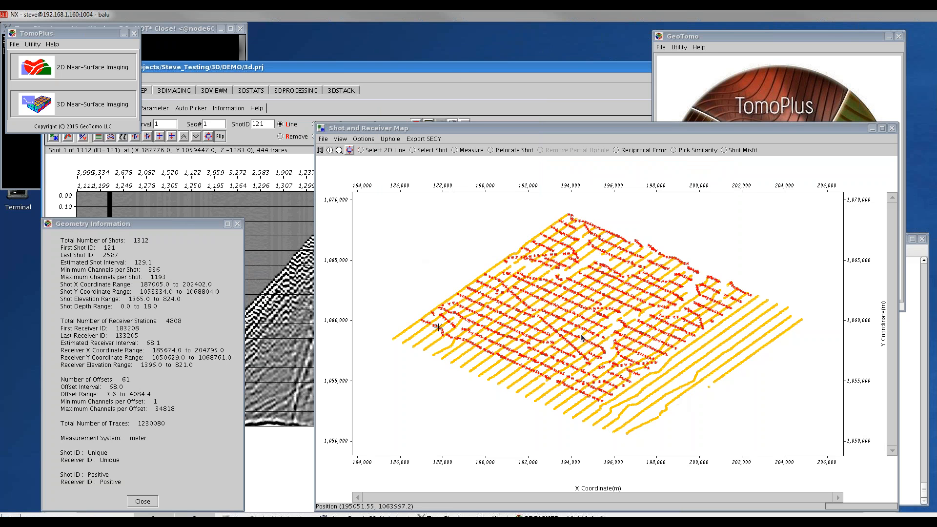
{"action": "left_click_drag", "start_coordinate": [488, 128], "coordinate": [485, 89]}
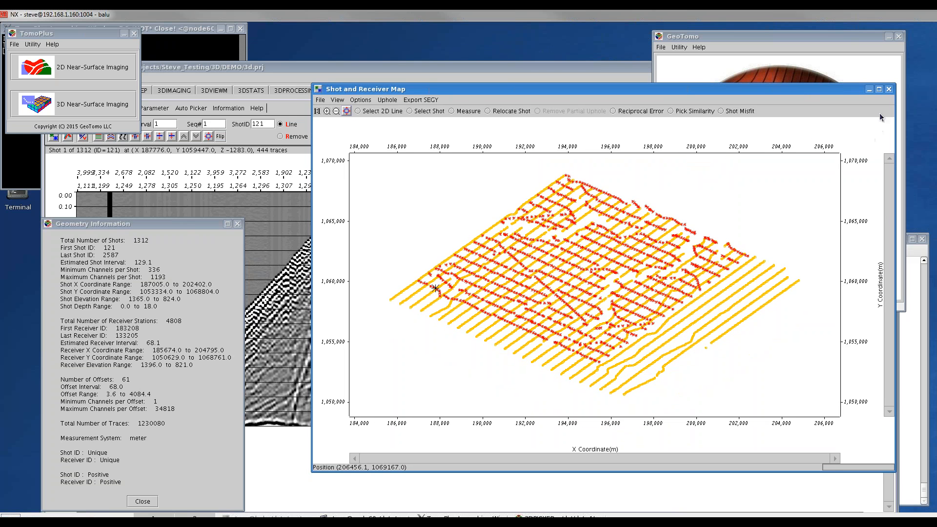
{"action": "left_click", "coordinate": [889, 88]}
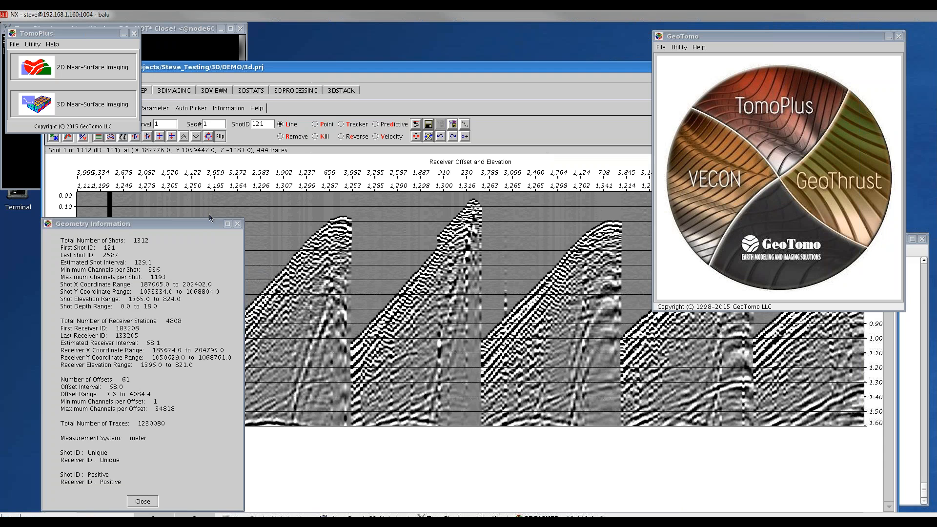
{"action": "left_click_drag", "start_coordinate": [204, 222], "coordinate": [222, 144]}
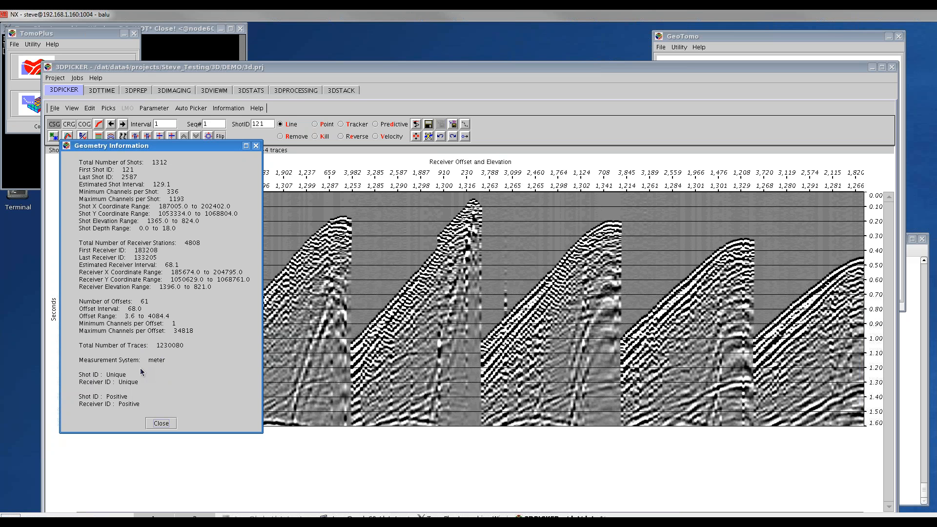
{"action": "left_click", "coordinate": [161, 423]}
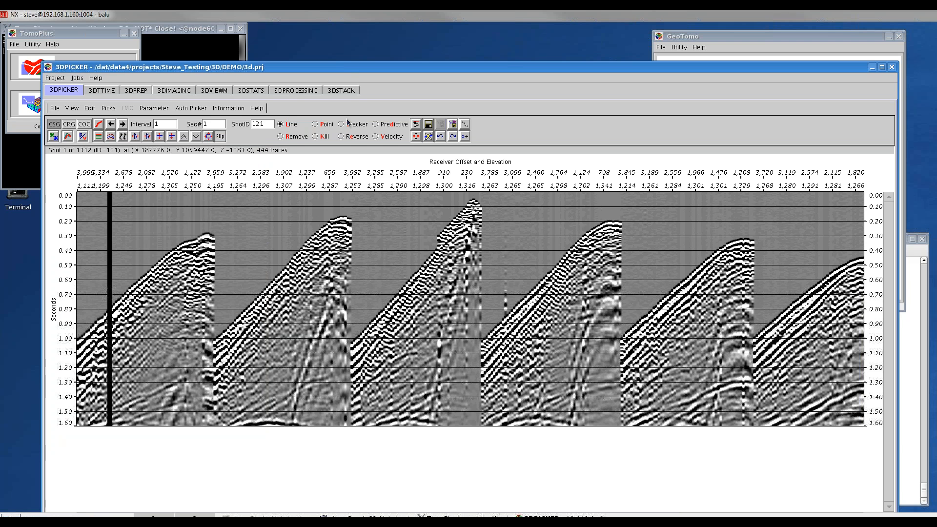
{"action": "left_click_drag", "start_coordinate": [357, 67], "coordinate": [359, 37]}
Check the shot unique information and the receiver unique information of the project
{"action": "left_click", "coordinate": [230, 78]}
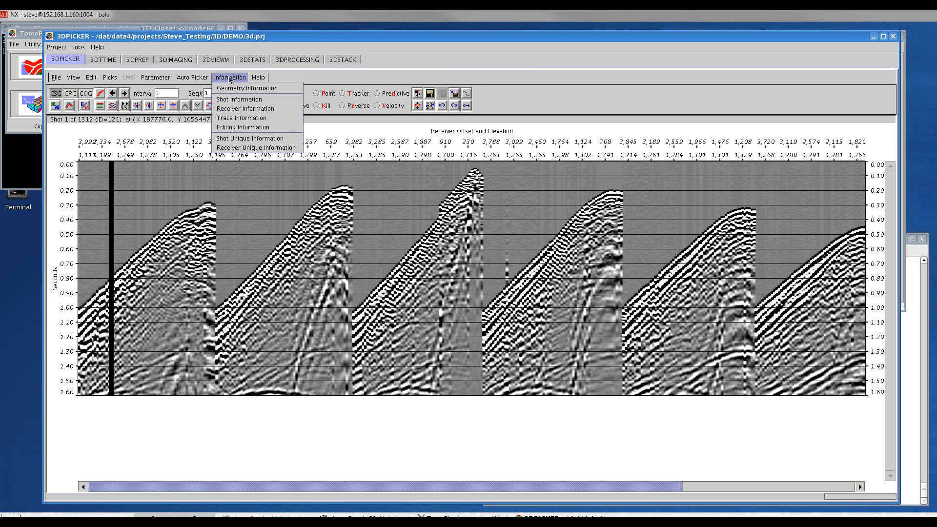
{"action": "left_click", "coordinate": [249, 139]}
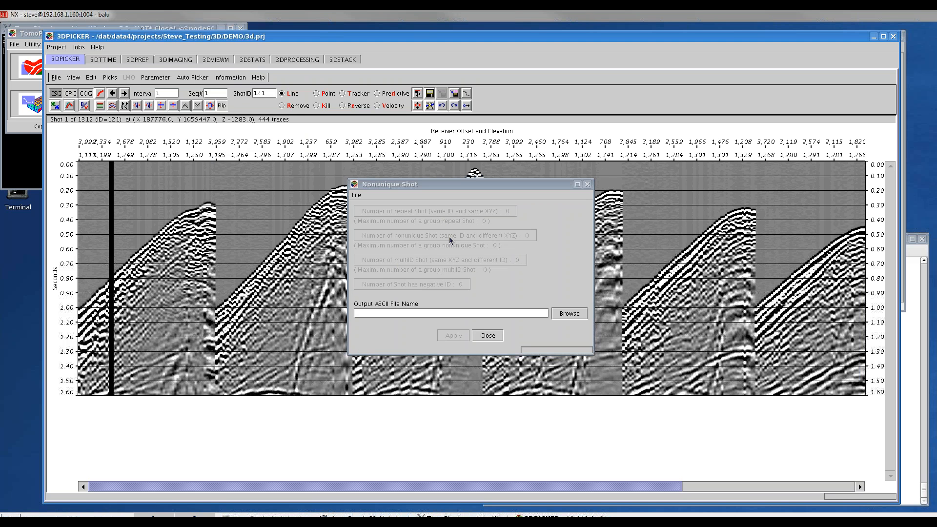
{"action": "left_click", "coordinate": [487, 336]}
{"action": "left_click", "coordinate": [231, 78]}
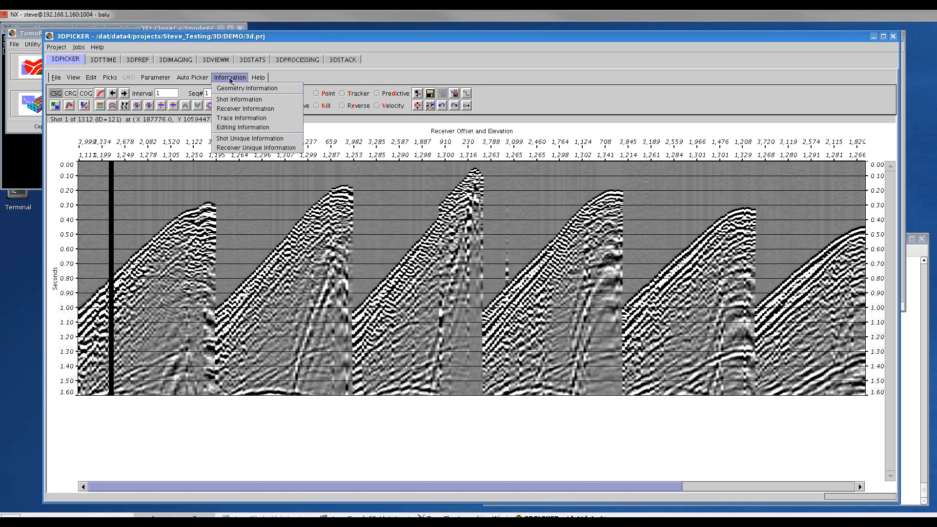
{"action": "left_click", "coordinate": [242, 148]}
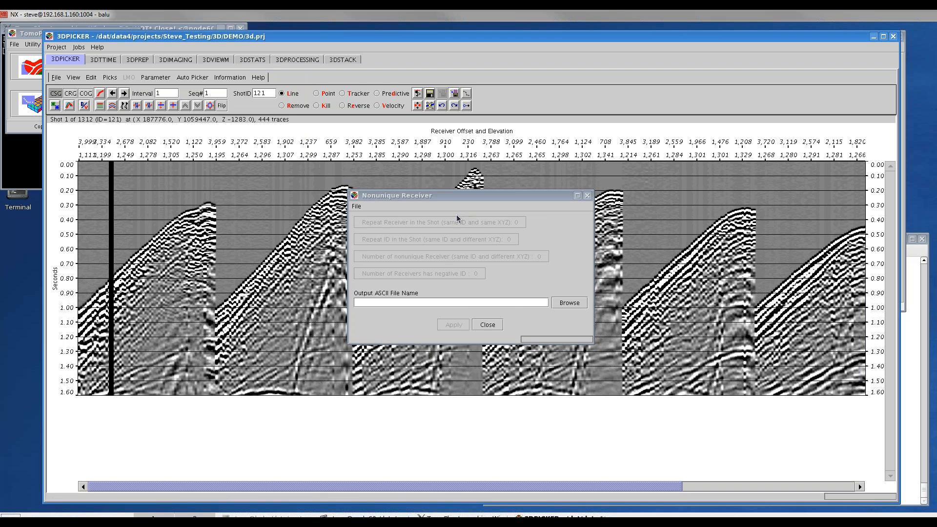
{"action": "left_click", "coordinate": [488, 325]}
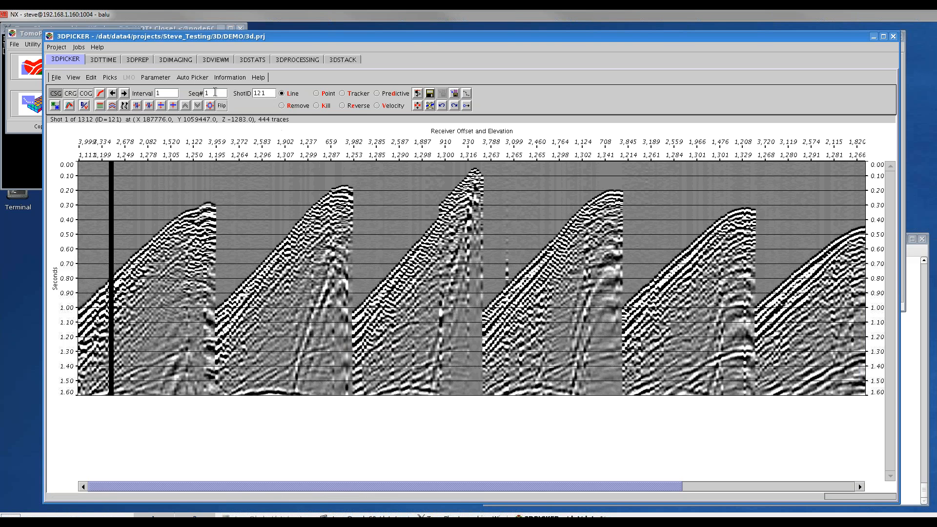
Set the gather interval to 100, step forward to shot sequence number 314, and enlarge the display's time scale
{"action": "type", "text": "0"}
{"action": "key", "text": "Return"}
{"action": "left_click", "coordinate": [124, 93]}
{"action": "left_click", "coordinate": [124, 93]}
{"action": "left_click", "coordinate": [124, 93]}
{"action": "left_click", "coordinate": [124, 93]}
{"action": "type", "text": "00"}
{"action": "left_click", "coordinate": [124, 94]}
{"action": "left_click", "coordinate": [124, 94]}
{"action": "left_click", "coordinate": [124, 93]}
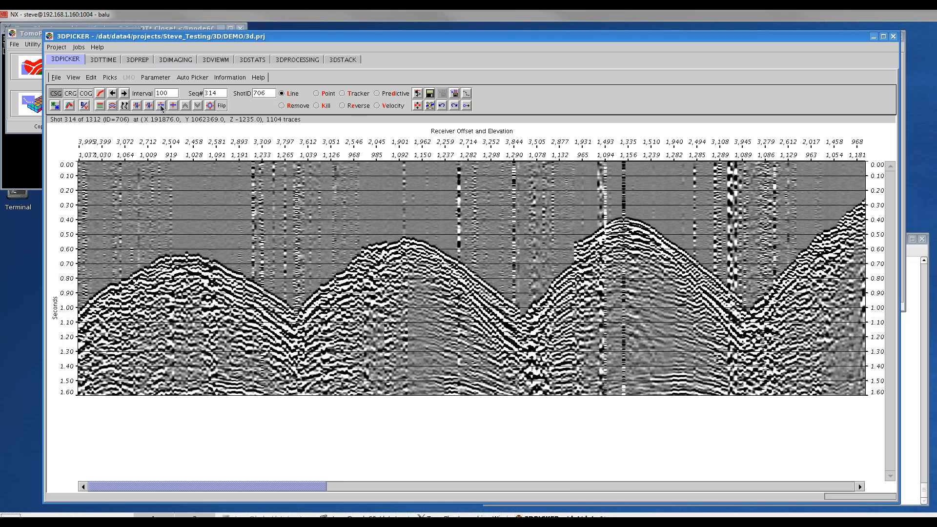
{"action": "left_click", "coordinate": [161, 105]}
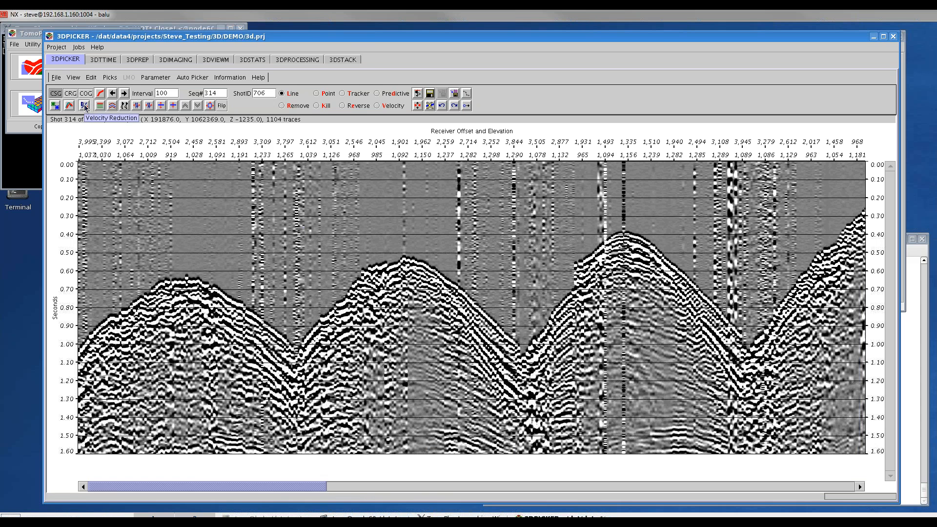
Enable constant LMO in the moveout settings and draw a line along the first arrivals between offsets of about 3,600 and 968 to estimate the velocity
{"action": "left_click", "coordinate": [85, 106]}
{"action": "left_click_drag", "start_coordinate": [97, 31], "coordinate": [248, 121]}
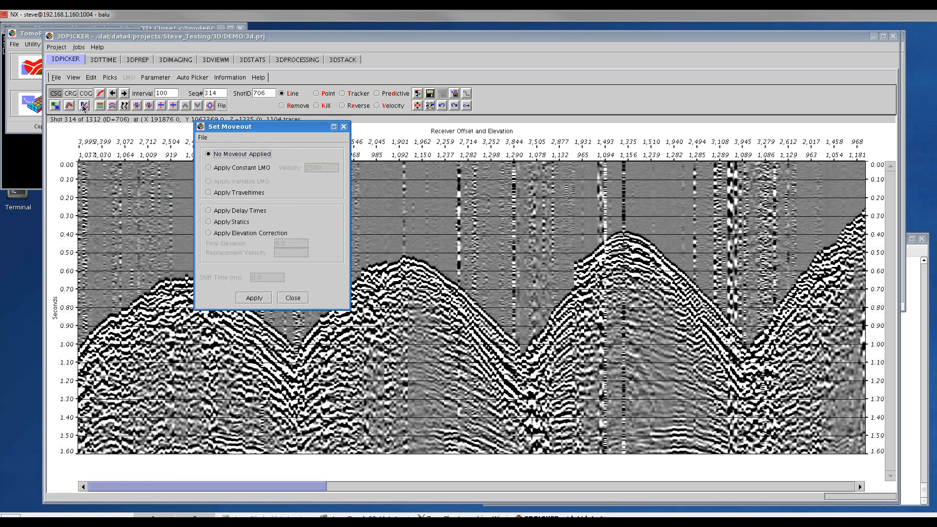
{"action": "left_click", "coordinate": [209, 168]}
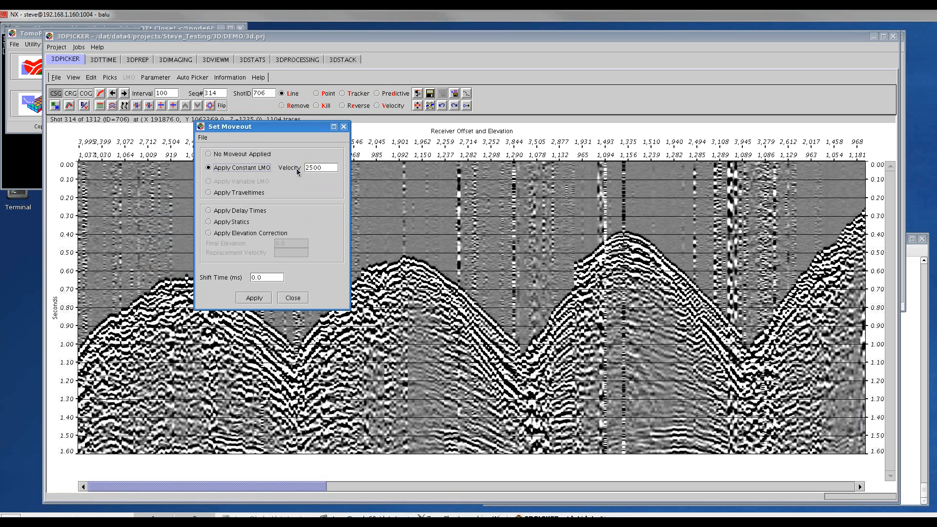
{"action": "left_click_drag", "start_coordinate": [854, 220], "coordinate": [763, 340]}
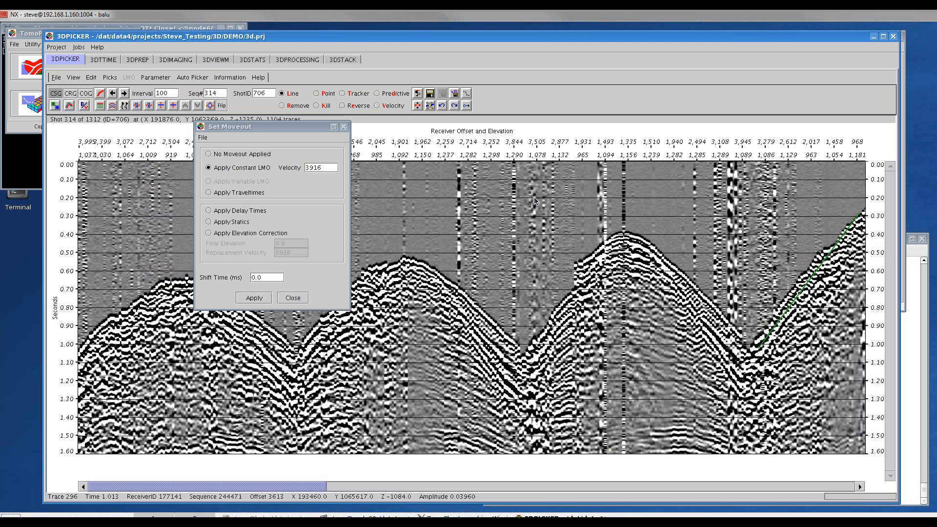
Set the LMO velocity to 4100 and the shift time to 300 ms, apply the moveout, and close its settings
{"action": "left_click_drag", "start_coordinate": [327, 171], "coordinate": [305, 169]}
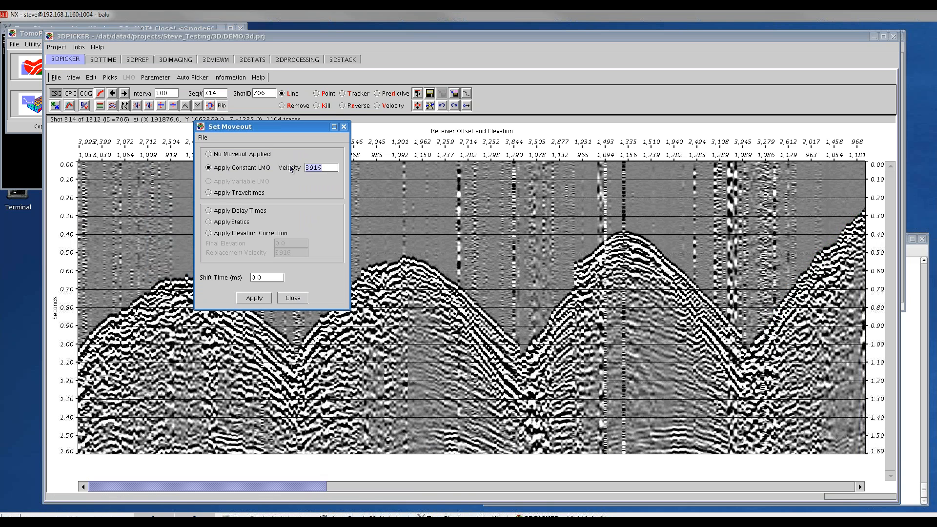
{"action": "type", "text": "4100"}
{"action": "left_click_drag", "start_coordinate": [274, 277], "coordinate": [245, 279]}
{"action": "type", "text": "300"}
{"action": "left_click", "coordinate": [254, 297]}
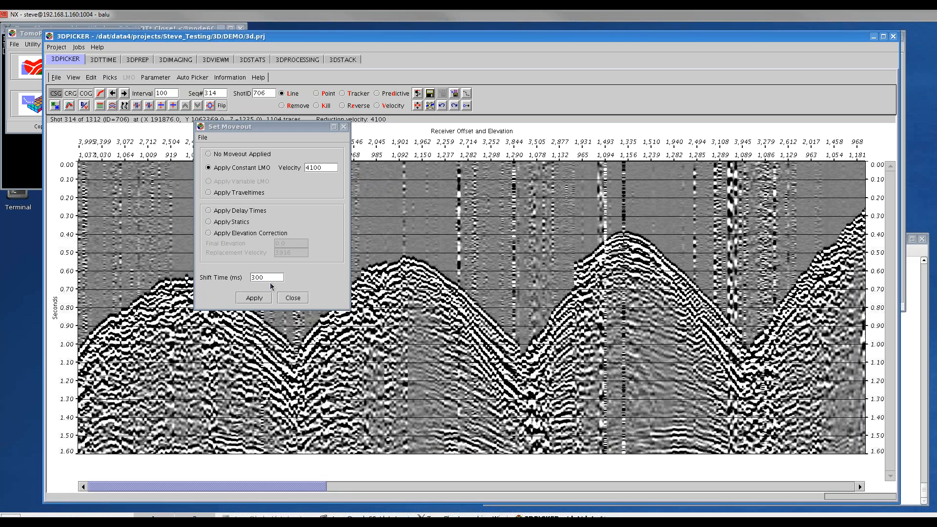
{"action": "left_click", "coordinate": [292, 297]}
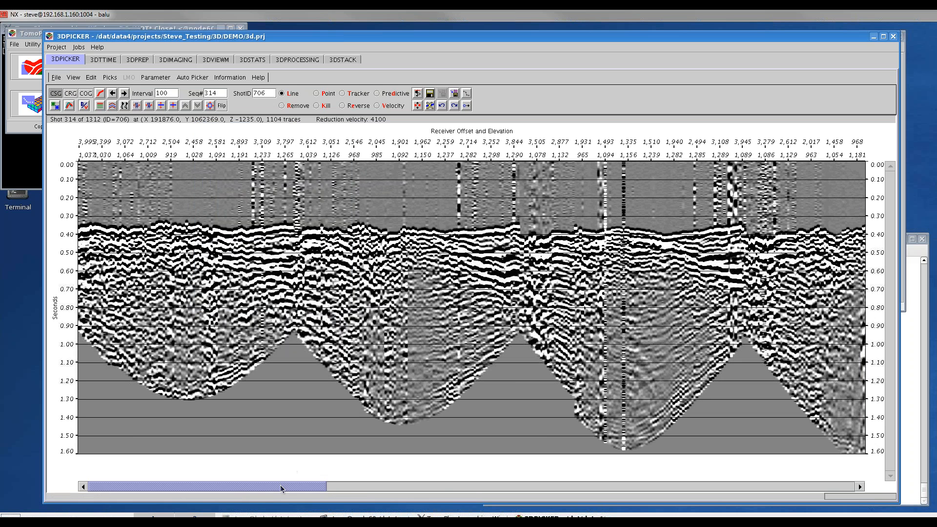
Pick the flattened first arrivals with the Tracker mode across the middle part of the shot gather
{"action": "left_click_drag", "start_coordinate": [349, 486], "coordinate": [458, 487]}
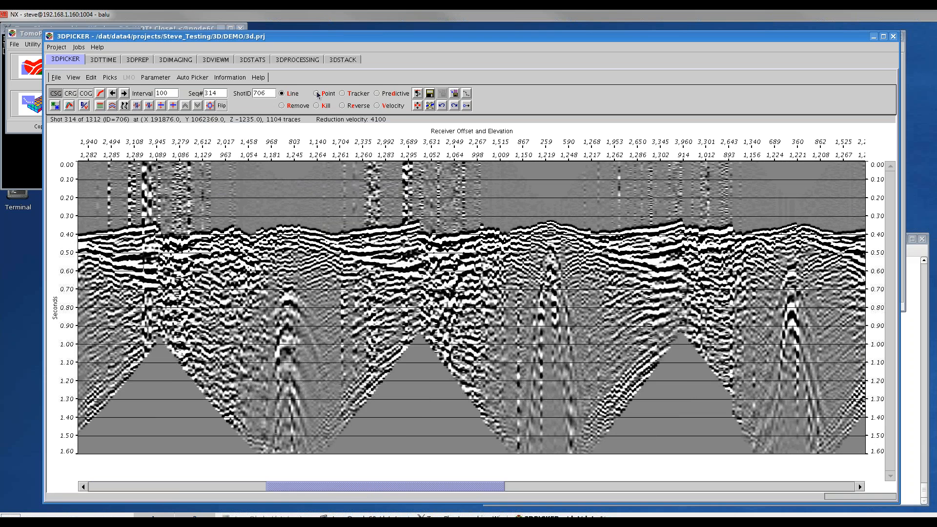
{"action": "left_click", "coordinate": [346, 94]}
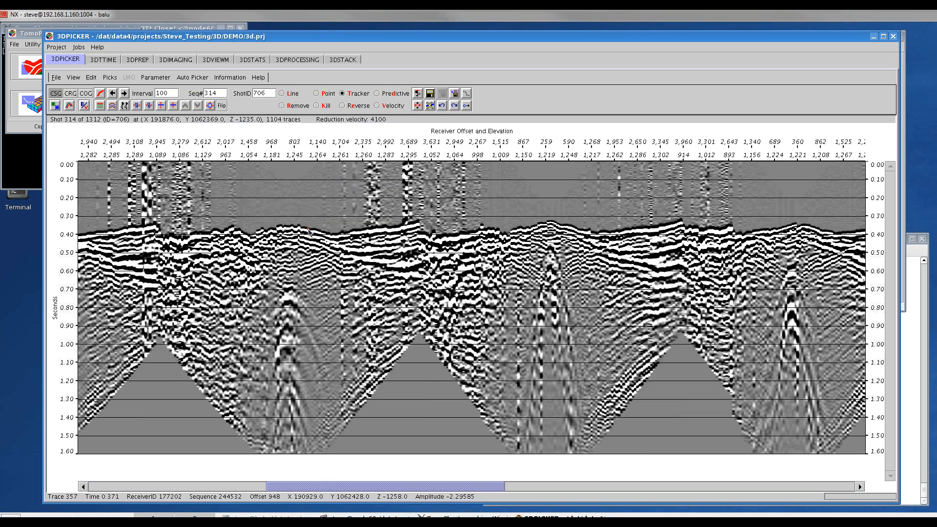
{"action": "left_click", "coordinate": [639, 232]}
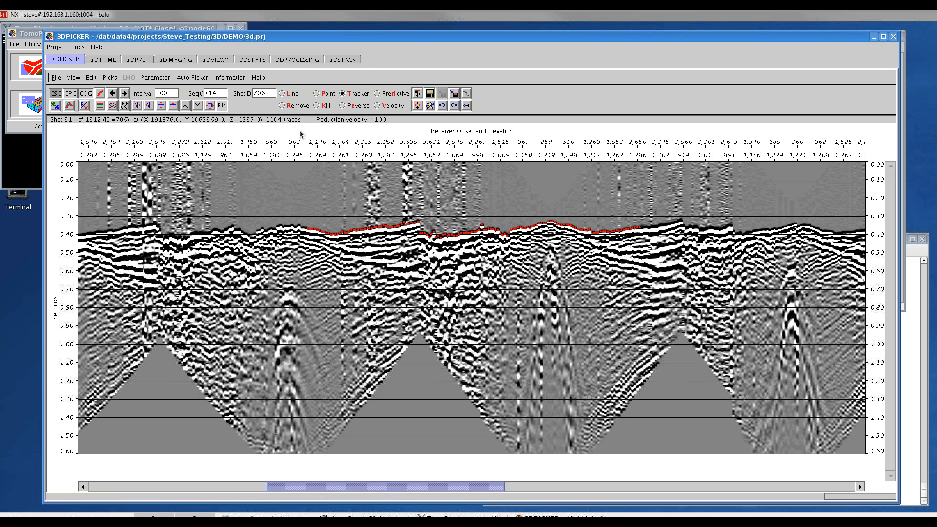
Open the Automatic Vibroseis Picker and the Automatic Dynamite Picker side by side to compare their parameters
{"action": "left_click", "coordinate": [197, 80]}
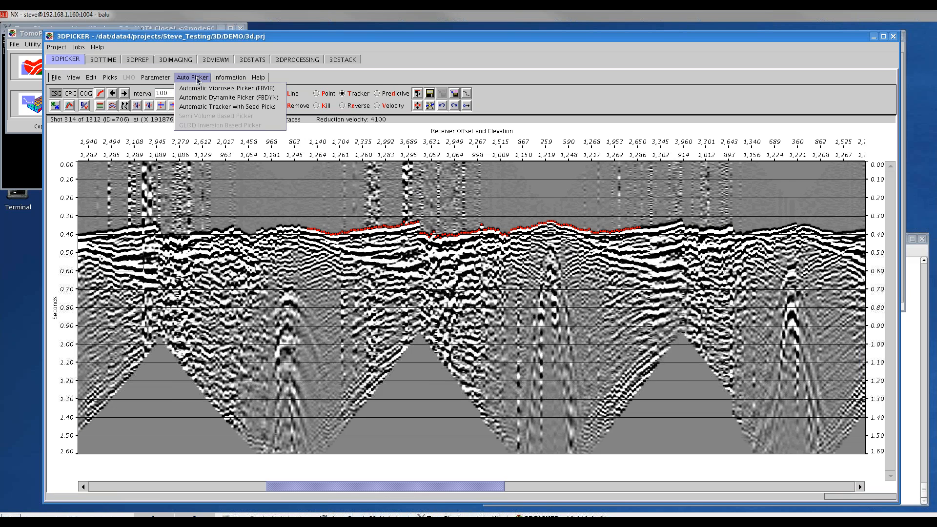
{"action": "left_click", "coordinate": [266, 89]}
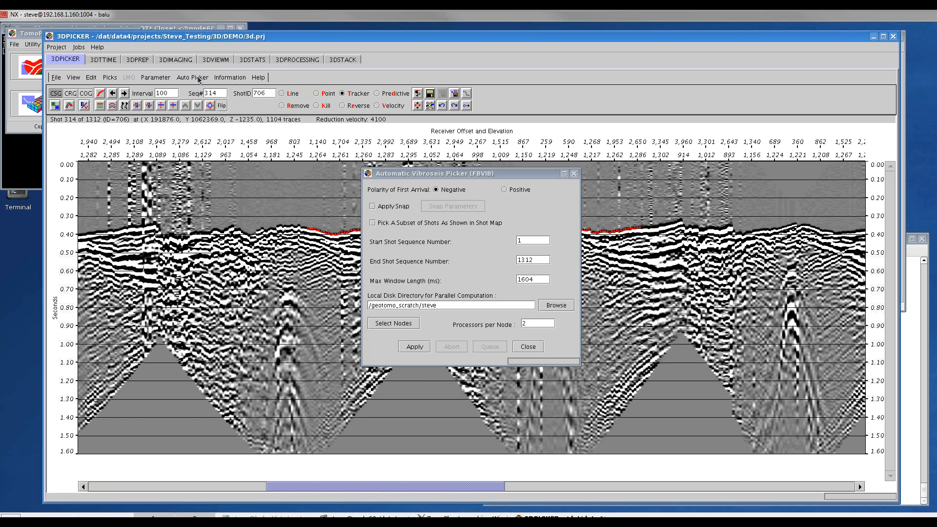
{"action": "left_click", "coordinate": [198, 79]}
{"action": "left_click", "coordinate": [216, 94]}
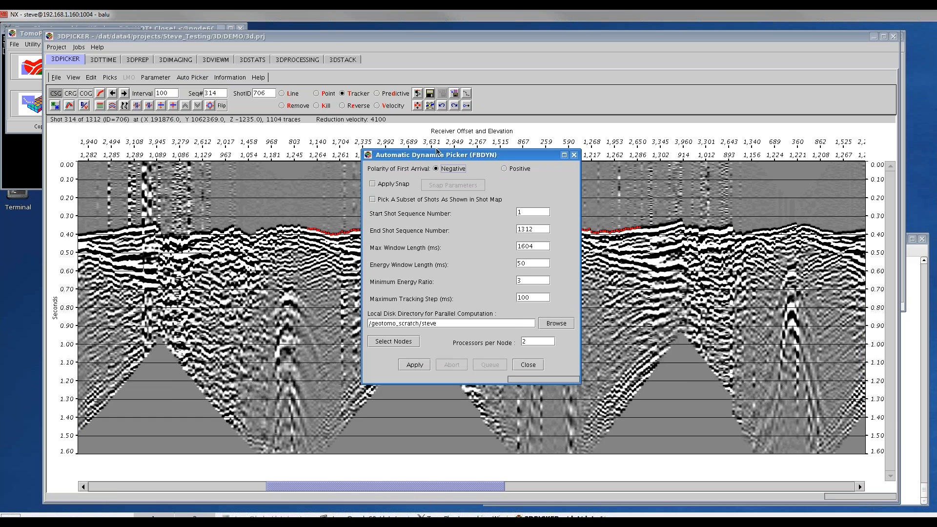
{"action": "left_click_drag", "start_coordinate": [438, 155], "coordinate": [189, 153]}
{"action": "left_click", "coordinate": [461, 175]}
{"action": "left_click_drag", "start_coordinate": [461, 175], "coordinate": [463, 152]}
{"action": "left_click", "coordinate": [204, 207]}
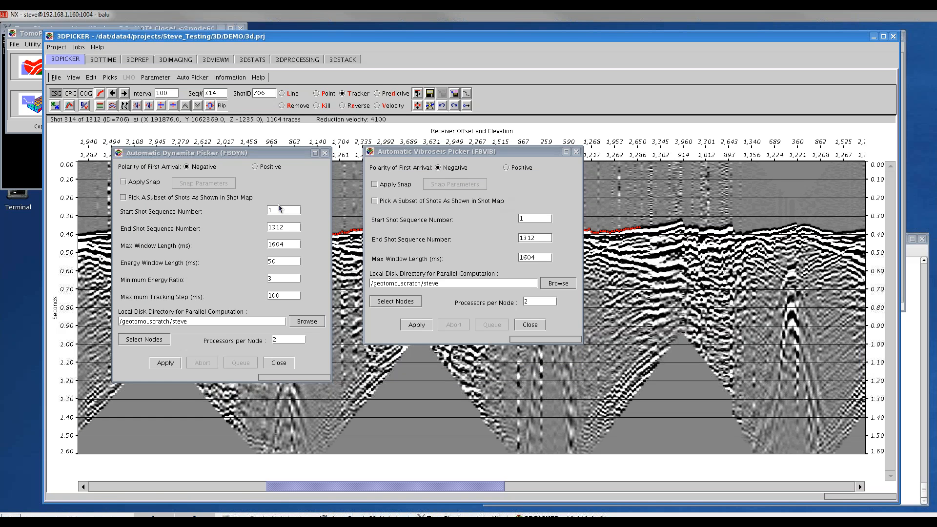
Close the vibroseis picker and set the dynamite picker's maximum tracking step to 20 ms
{"action": "left_click", "coordinate": [531, 325]}
{"action": "left_click_drag", "start_coordinate": [205, 153], "coordinate": [324, 149]}
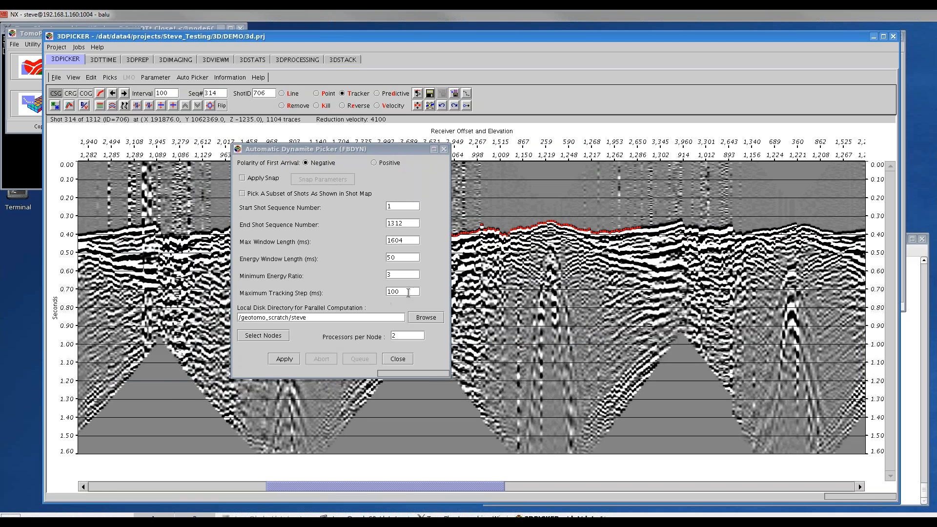
{"action": "double_click", "coordinate": [386, 292]}
{"action": "type", "text": "20"}
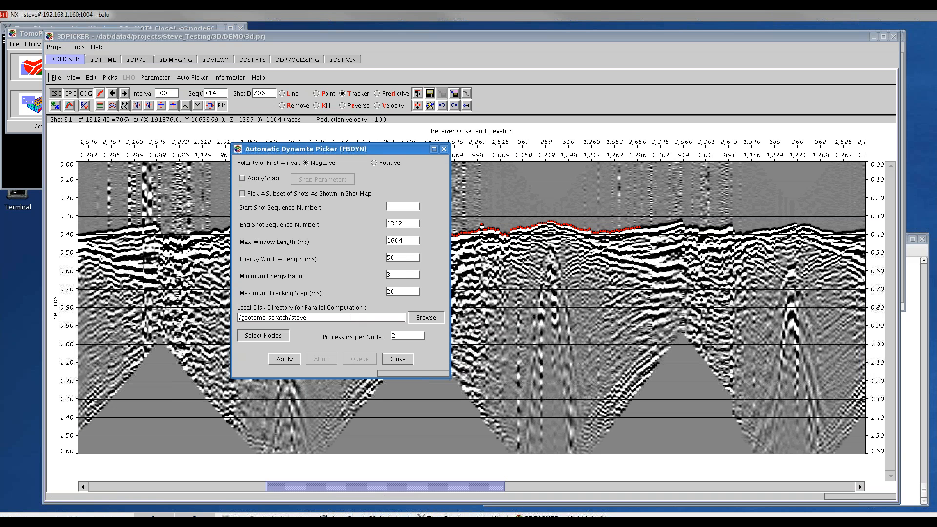
Add node54 to the selected machines, return the first listed machine to the available ones, and apply the node selection
{"action": "left_click", "coordinate": [268, 335]}
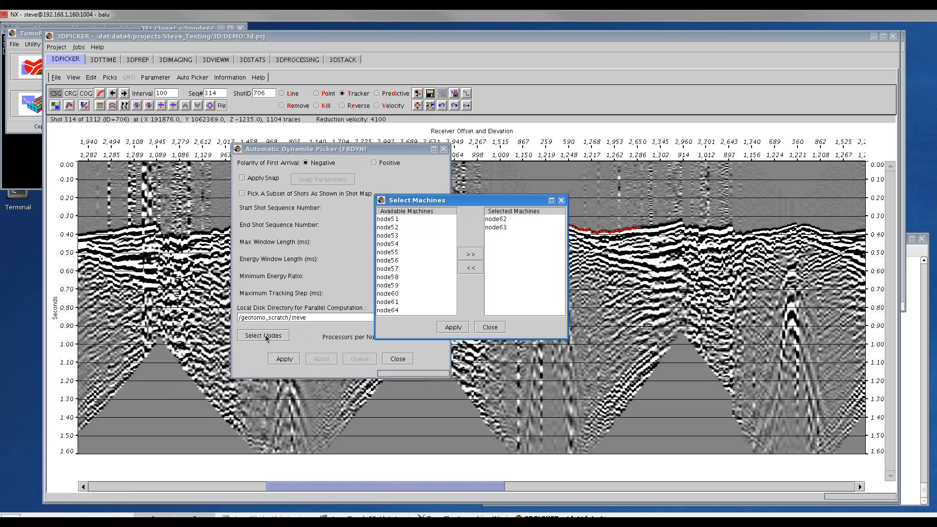
{"action": "left_click", "coordinate": [396, 243]}
{"action": "left_click", "coordinate": [471, 254]}
{"action": "left_click", "coordinate": [499, 220]}
{"action": "left_click", "coordinate": [470, 268]}
{"action": "left_click", "coordinate": [454, 327]}
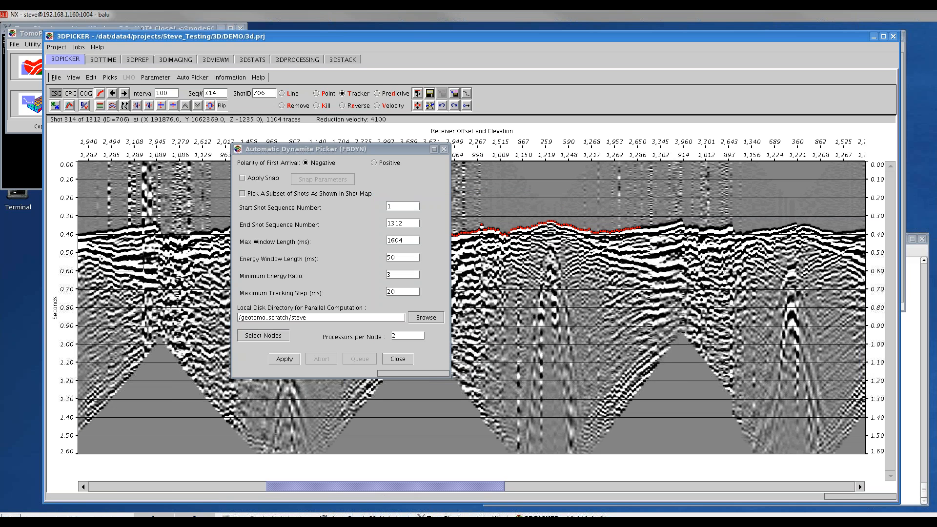
Set the processors per node to 20, run the dynamite picker on shots 1 to 1312, and move its windows aside
{"action": "left_click", "coordinate": [399, 335]}
{"action": "type", "text": "0"}
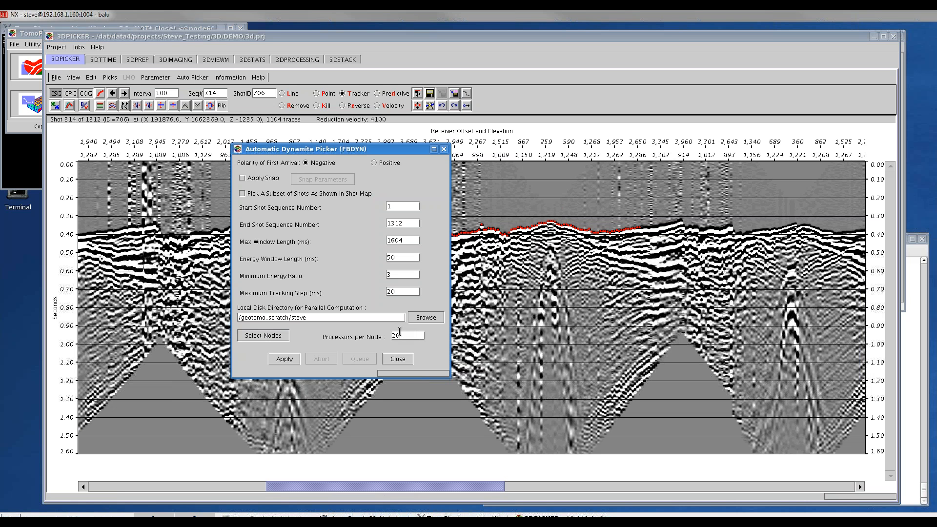
{"action": "left_click", "coordinate": [284, 360]}
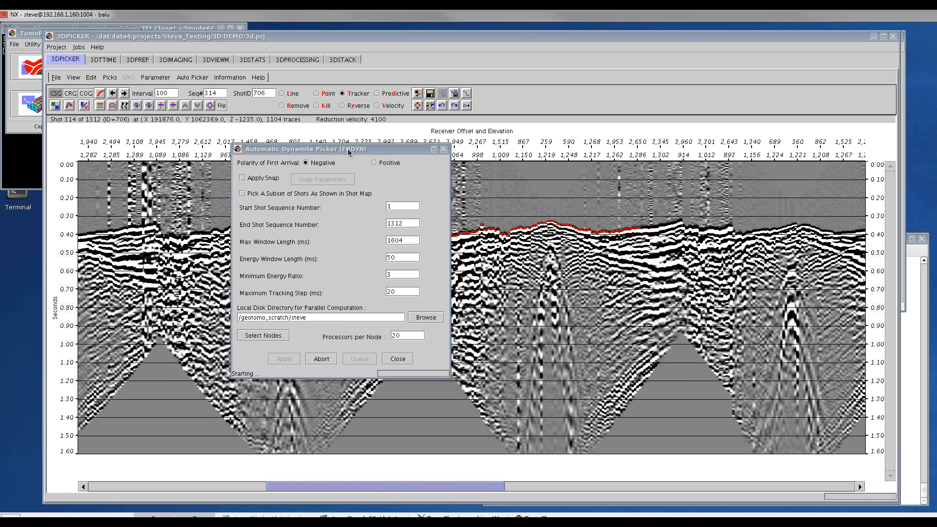
{"action": "left_click_drag", "start_coordinate": [349, 149], "coordinate": [543, 109]}
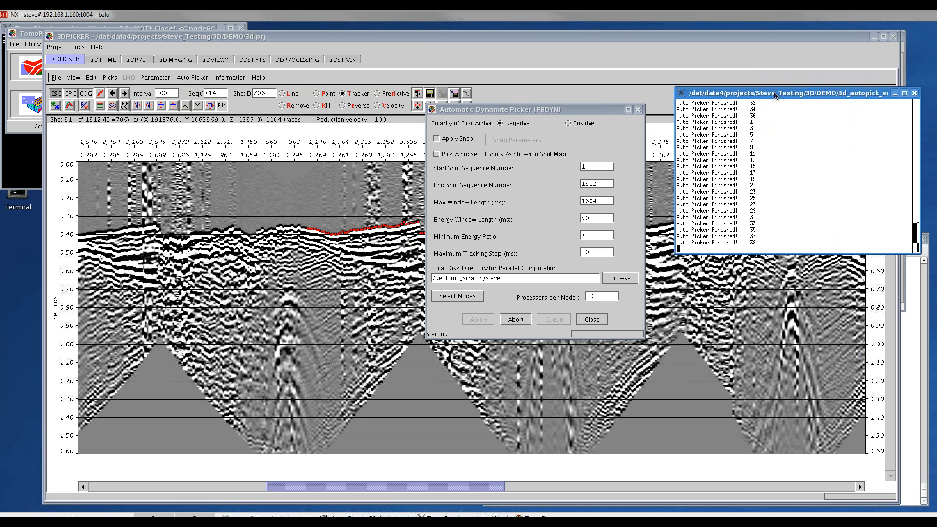
{"action": "left_click_drag", "start_coordinate": [774, 91], "coordinate": [936, 91]}
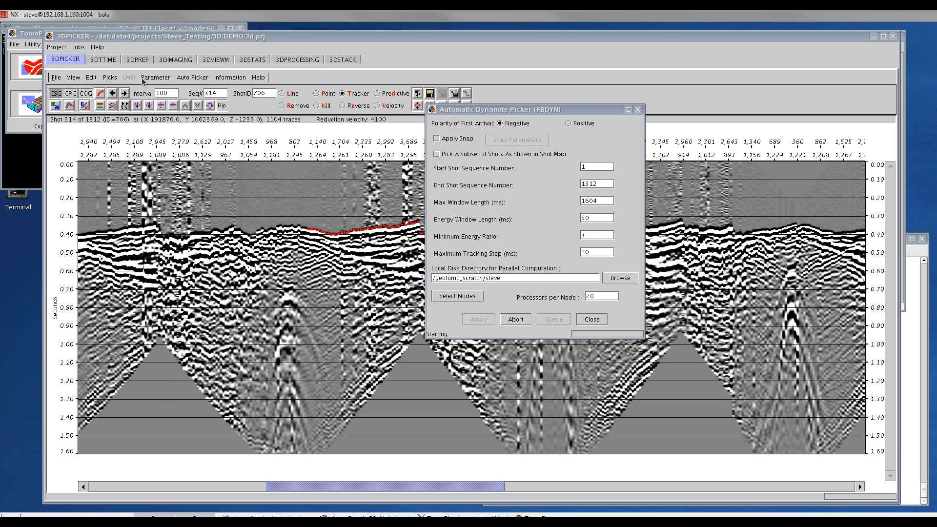
{"action": "left_click", "coordinate": [197, 79]}
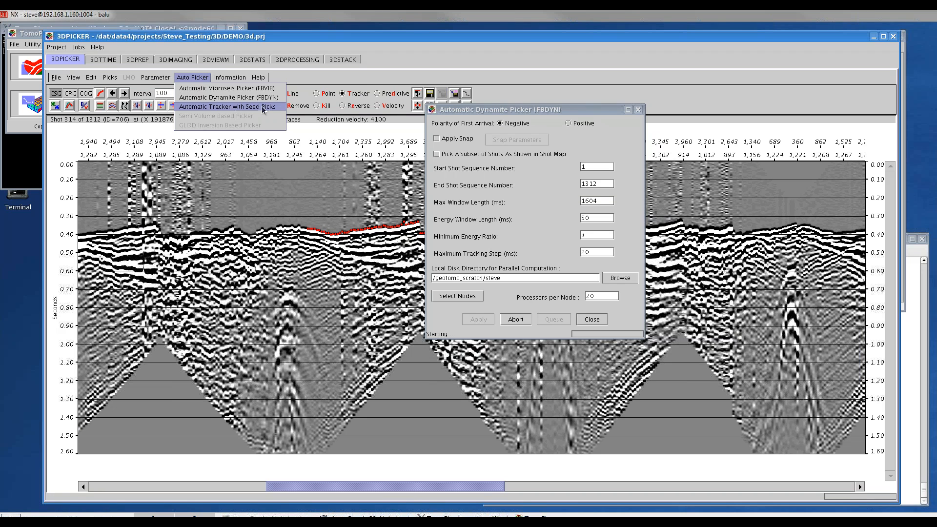
{"action": "left_click", "coordinate": [538, 37]}
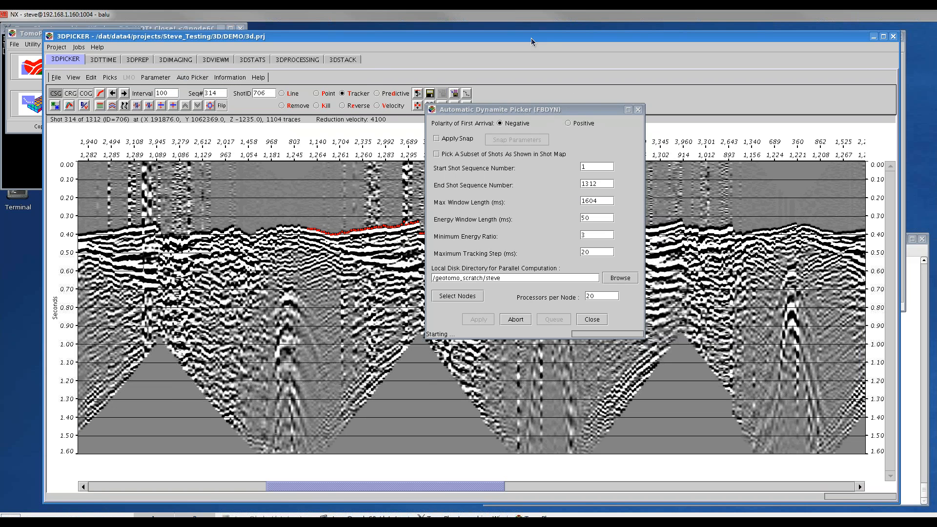
{"action": "left_click_drag", "start_coordinate": [532, 38], "coordinate": [530, 378]}
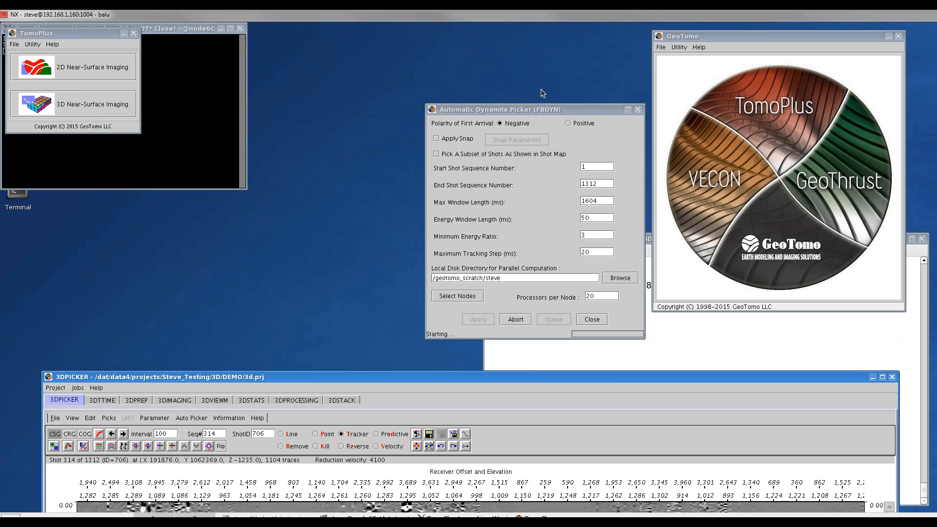
{"action": "left_click_drag", "start_coordinate": [555, 113], "coordinate": [766, 54]}
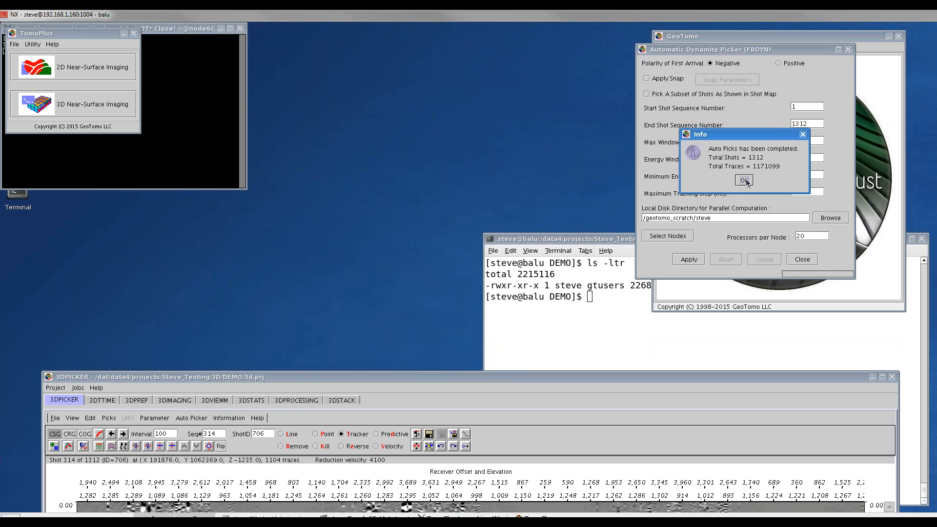
Acknowledge the auto-picking completion notice, close the dynamite picker, and bring the whole shot gather back into view
{"action": "left_click", "coordinate": [744, 181]}
{"action": "left_click_drag", "start_coordinate": [609, 379], "coordinate": [591, 212]}
{"action": "left_click", "coordinate": [803, 260]}
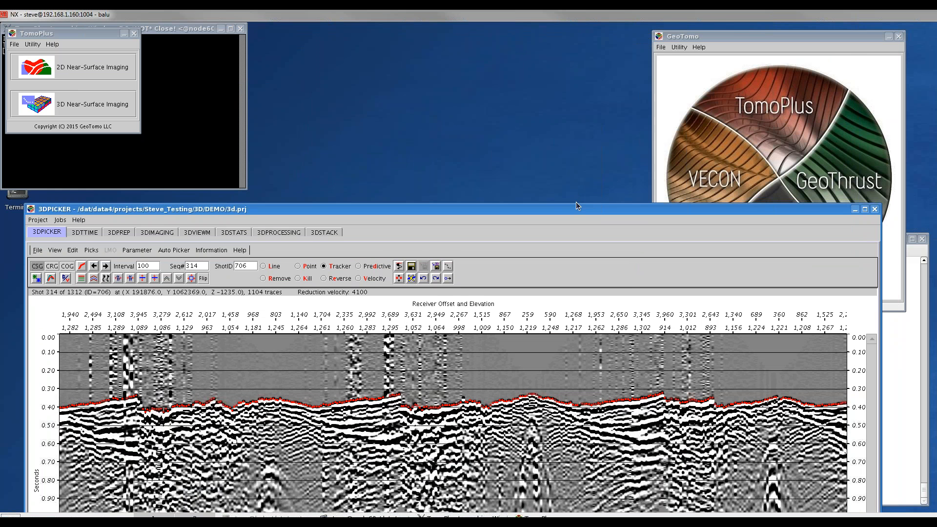
{"action": "left_click_drag", "start_coordinate": [575, 210], "coordinate": [584, 29]}
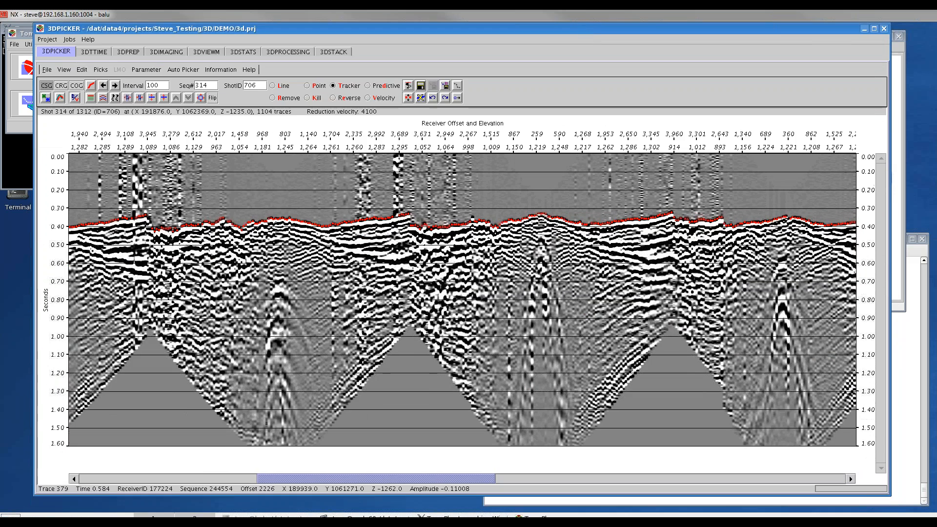
Open the shot and receiver map, fit the full survey layout in it, and calculate the pick similarity for all shots
{"action": "left_click", "coordinate": [46, 98]}
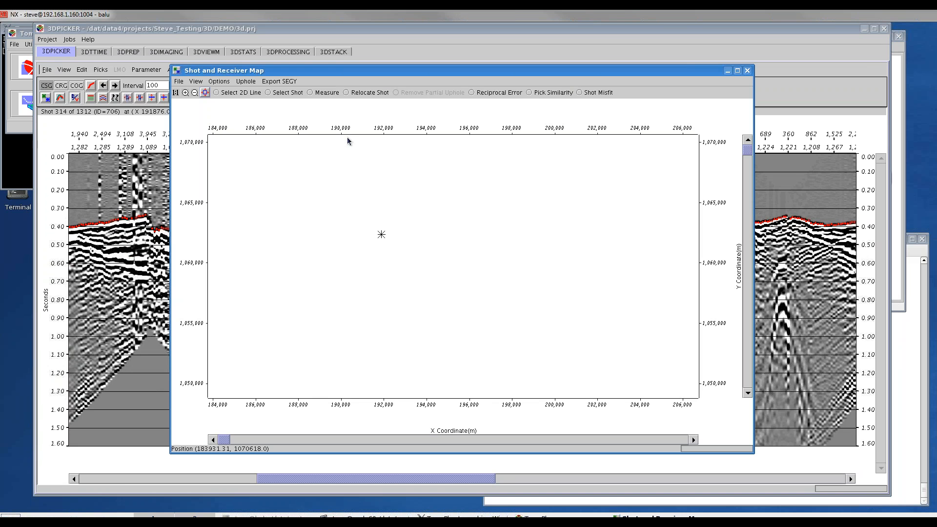
{"action": "left_click", "coordinate": [176, 93]}
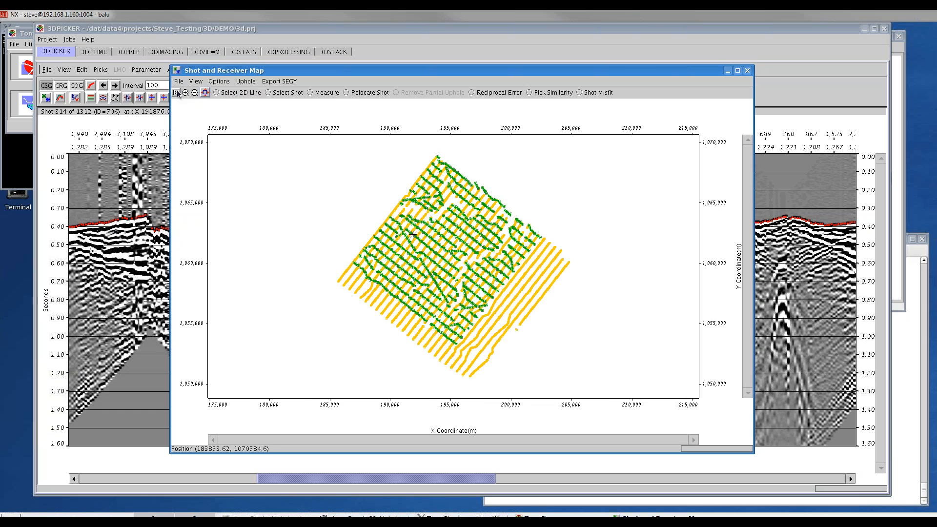
{"action": "left_click", "coordinate": [176, 93]}
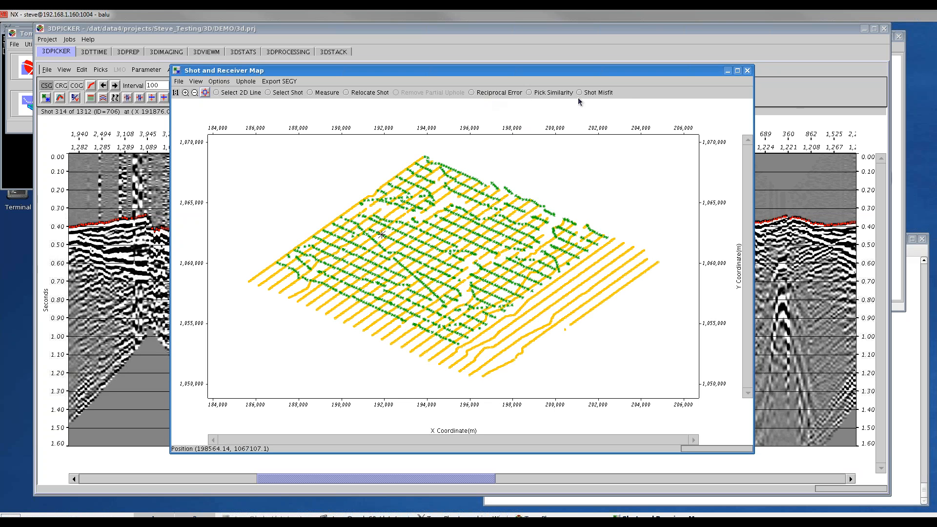
{"action": "left_click", "coordinate": [529, 92]}
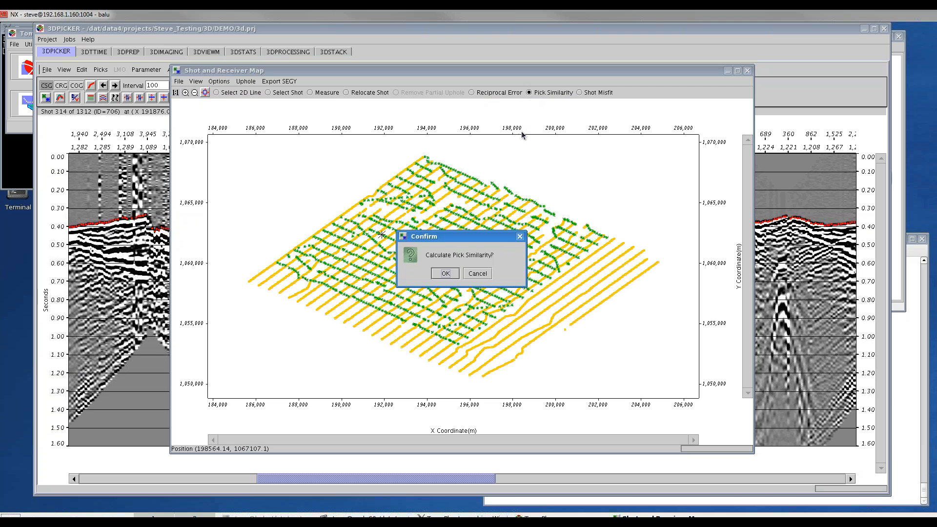
{"action": "left_click", "coordinate": [448, 274]}
{"action": "left_click", "coordinate": [446, 271]}
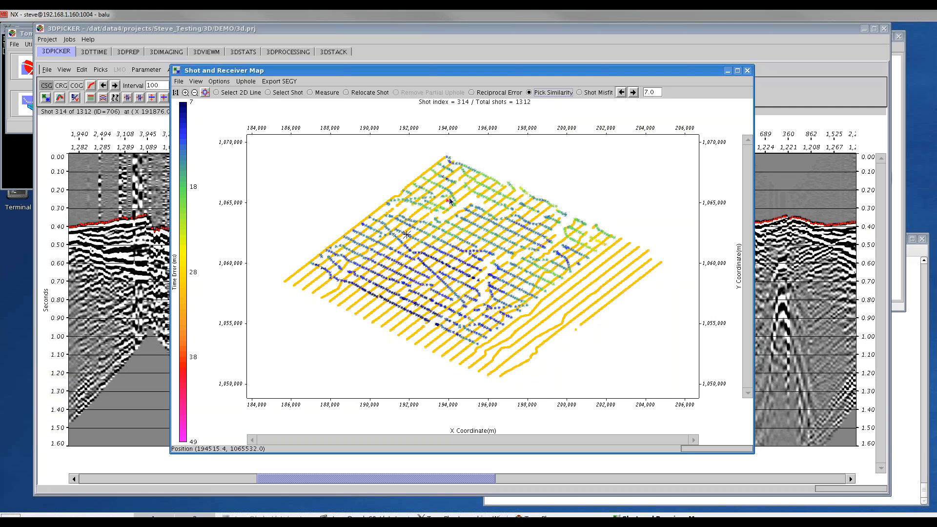
Set the pick similarity threshold to 30 and move the map aside to uncover the shot gather
{"action": "double_click", "coordinate": [659, 92]}
{"action": "type", "text": "30"}
{"action": "key", "text": "Return"}
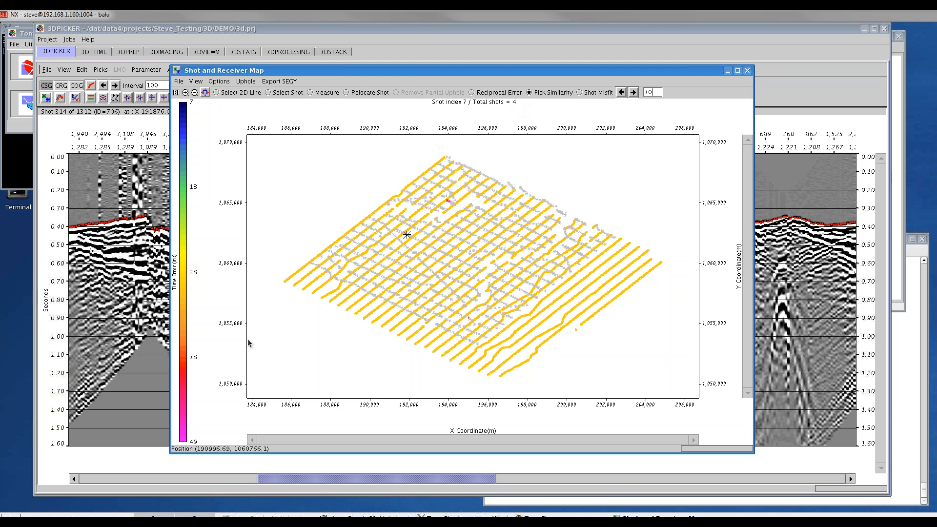
{"action": "left_click", "coordinate": [165, 403]}
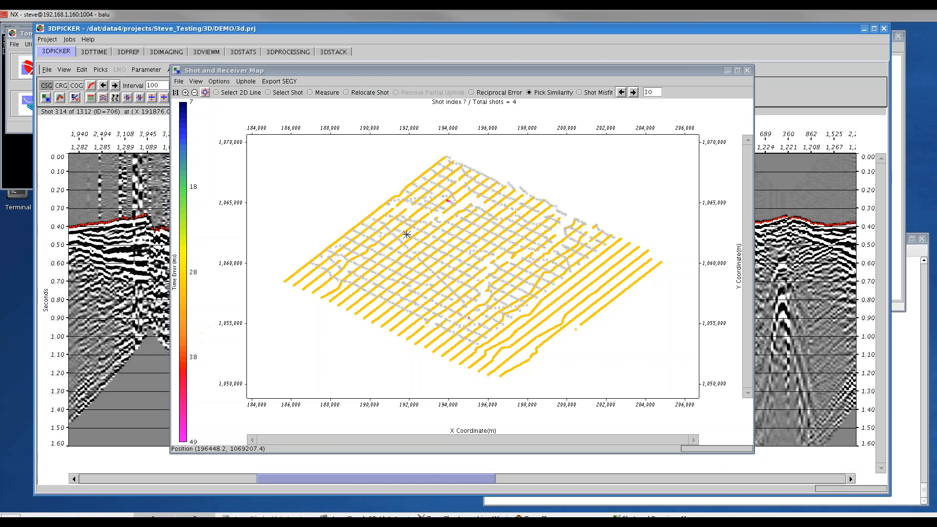
{"action": "left_click_drag", "start_coordinate": [466, 72], "coordinate": [545, 179]}
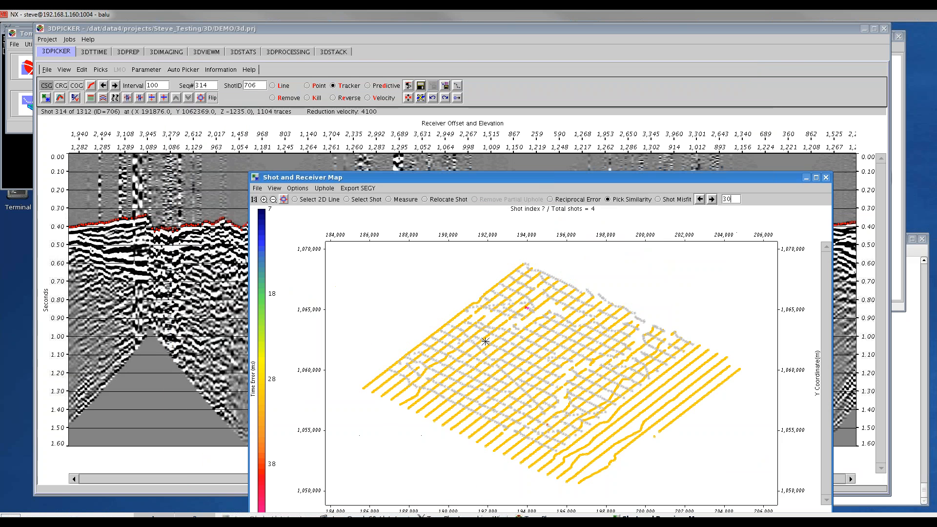
Show the first shot flagged by pick similarity and uncover its gather to examine the first-break picks
{"action": "left_click", "coordinate": [712, 199]}
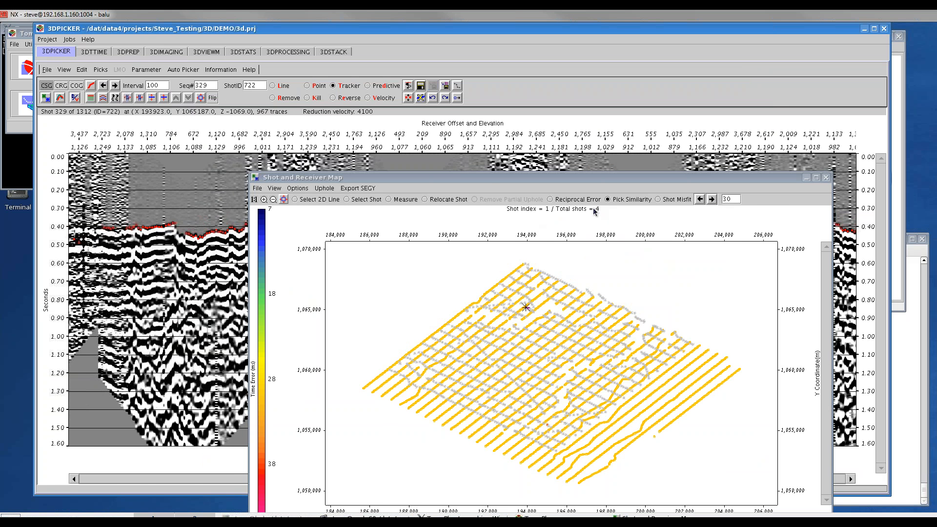
{"action": "left_click_drag", "start_coordinate": [486, 178], "coordinate": [457, 299]}
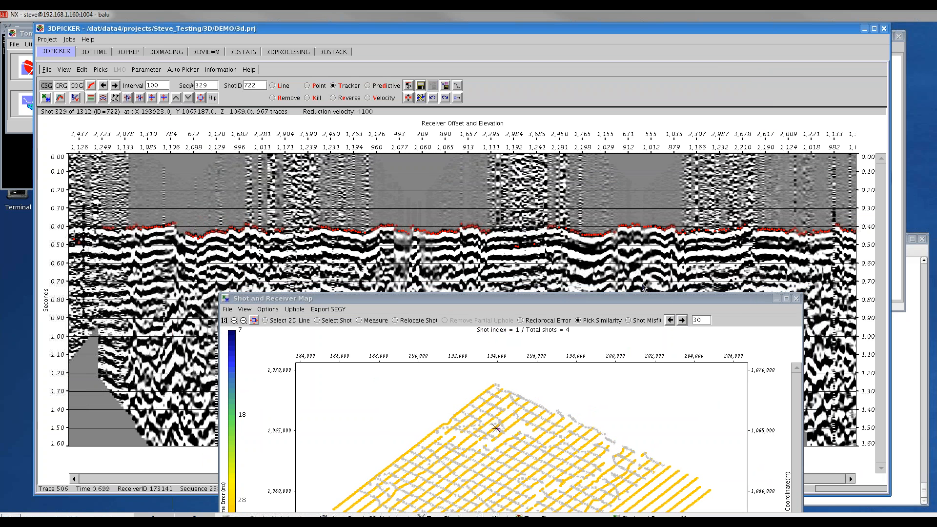
{"action": "left_click_drag", "start_coordinate": [603, 305], "coordinate": [621, 276]}
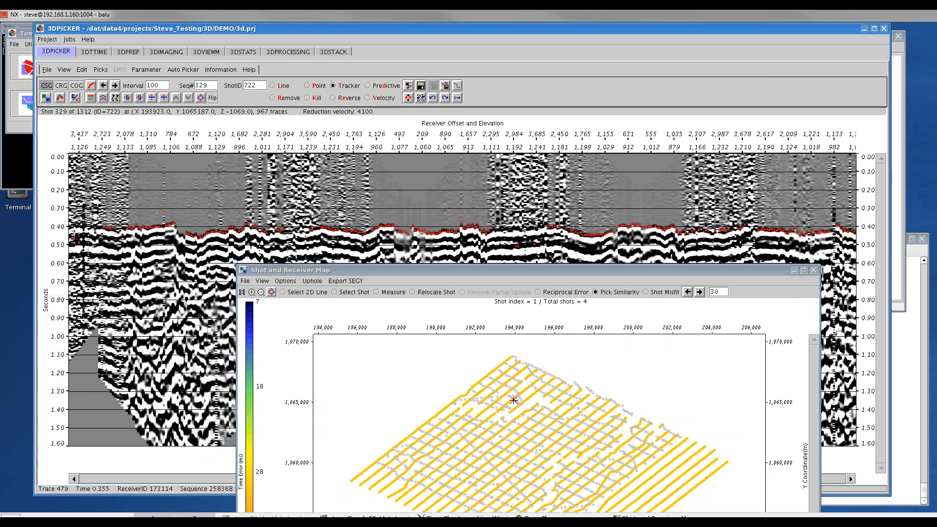
{"action": "left_click", "coordinate": [495, 230]}
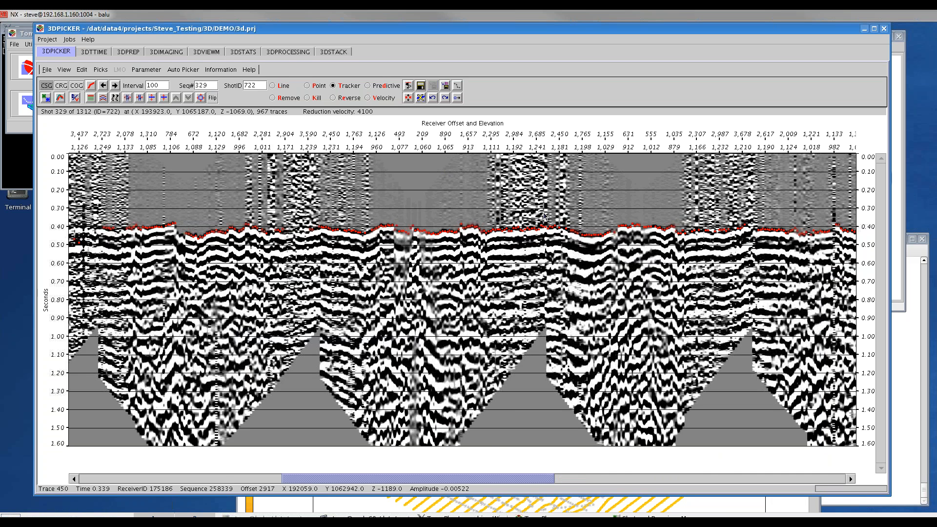
{"action": "left_click", "coordinate": [792, 508]}
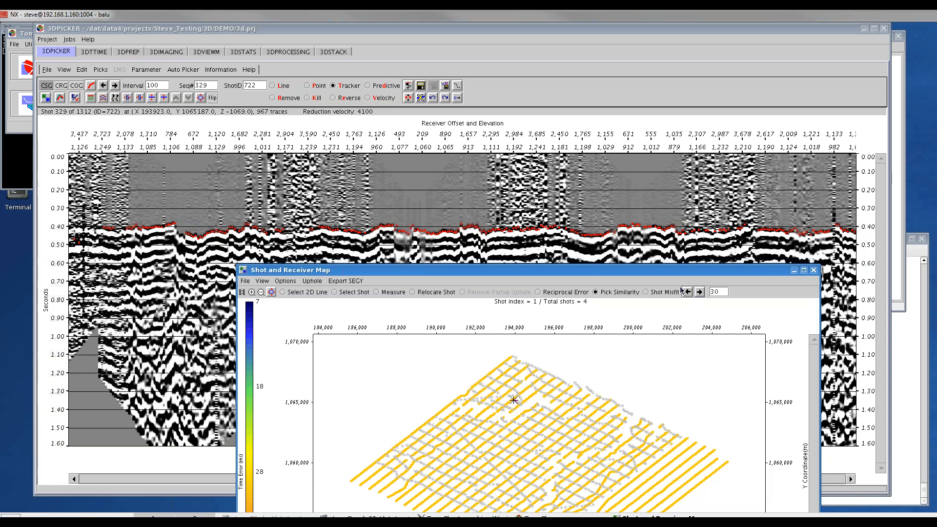
Advance to the second shot flagged by pick similarity and examine the first-break picks across its gather
{"action": "left_click", "coordinate": [700, 245]}
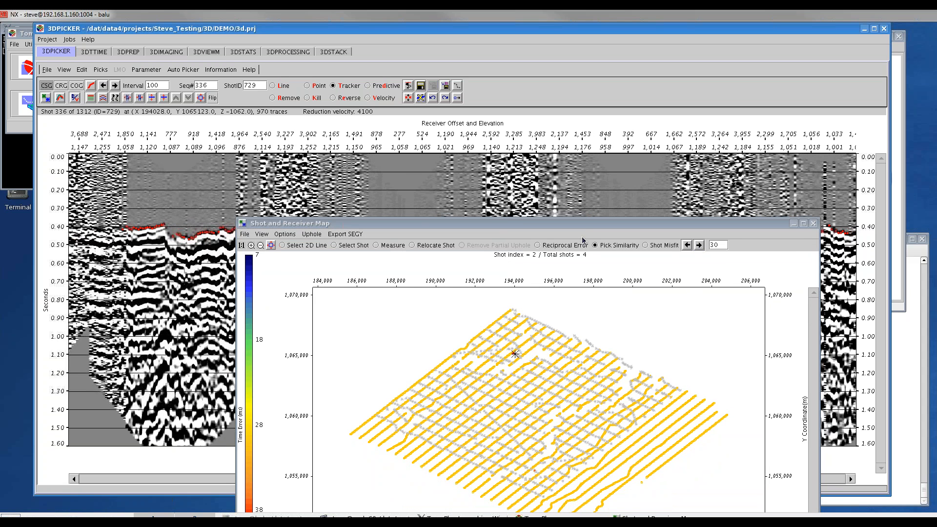
{"action": "left_click_drag", "start_coordinate": [581, 227], "coordinate": [548, 337]}
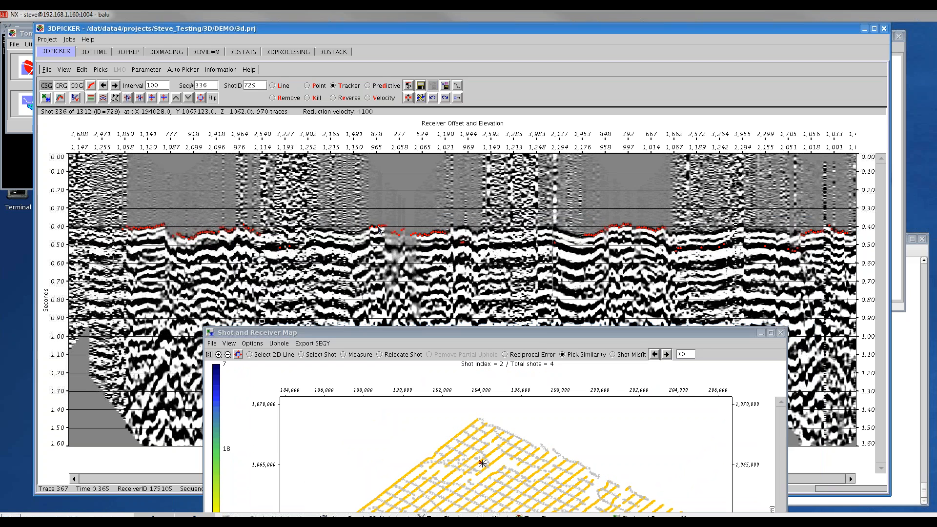
{"action": "left_click_drag", "start_coordinate": [637, 332], "coordinate": [644, 87]}
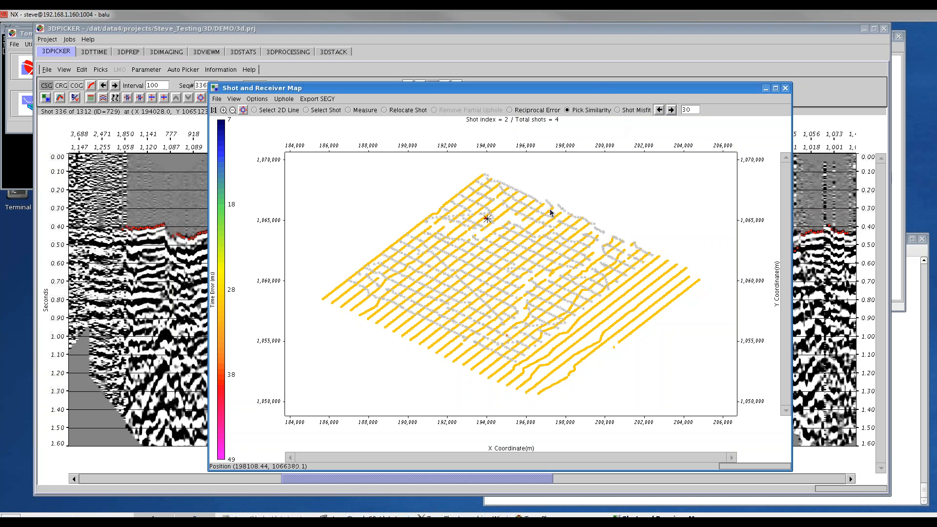
Look through the map's display and smoothing options and close the shot and receiver map
{"action": "left_click", "coordinate": [234, 99]}
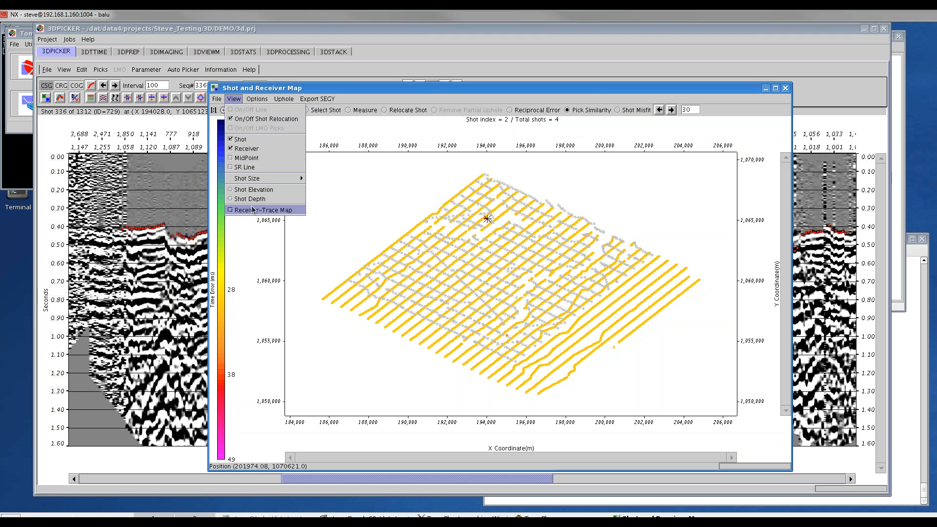
{"action": "mouse_move", "coordinate": [259, 102]}
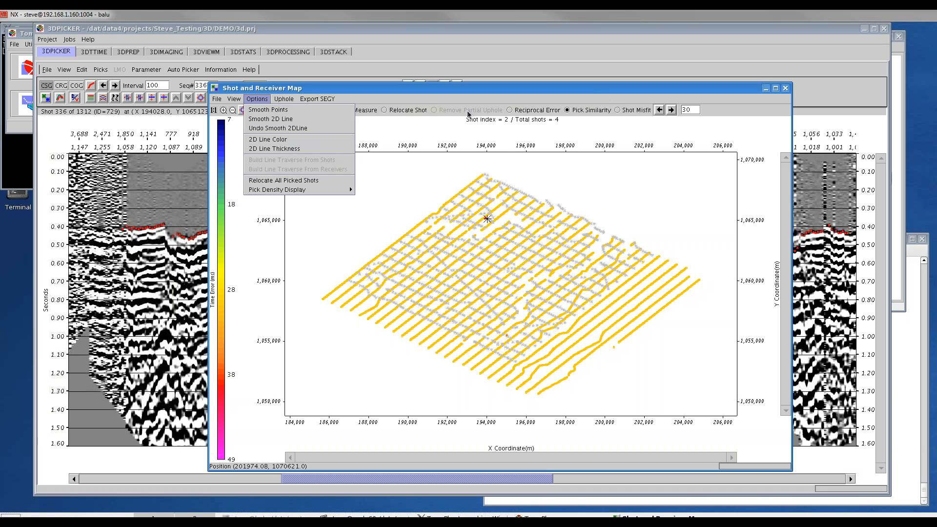
{"action": "left_click", "coordinate": [578, 205]}
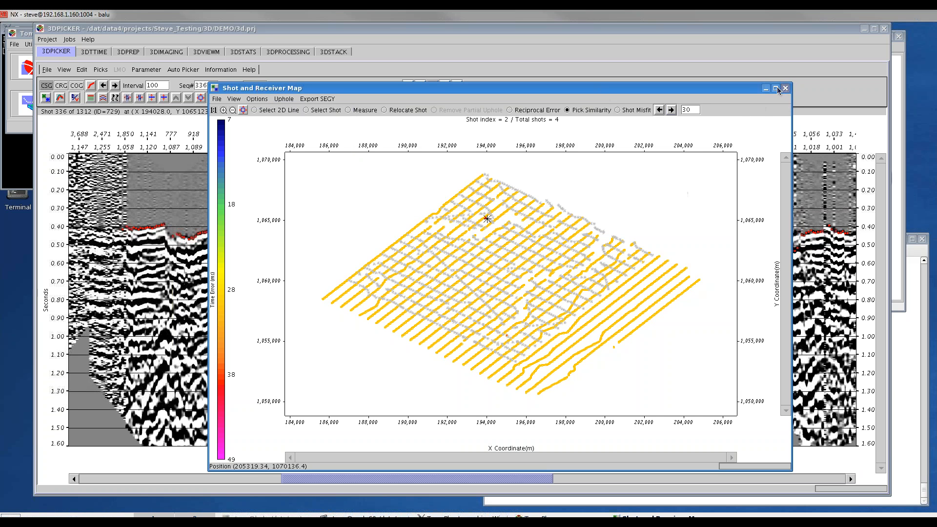
{"action": "left_click_drag", "start_coordinate": [746, 89], "coordinate": [718, 89]}
{"action": "left_click", "coordinate": [757, 89]}
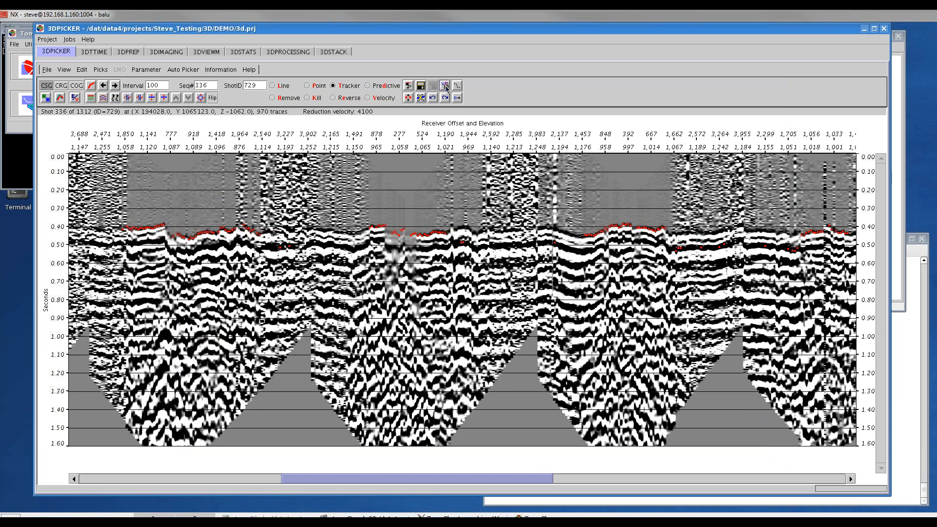
Export the picks to 3d_01.gtt in meters, including all shots and receivers, and close the export dialog
{"action": "left_click", "coordinate": [445, 86]}
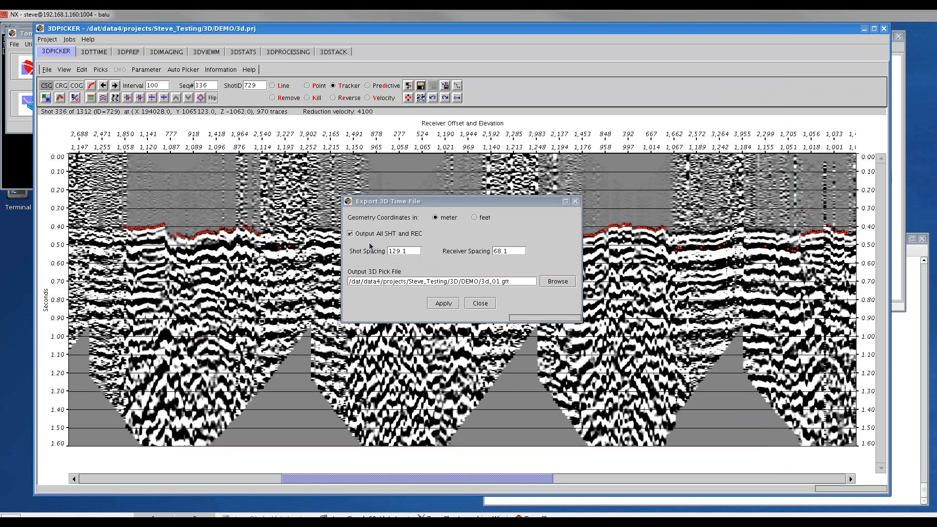
{"action": "left_click", "coordinate": [448, 303]}
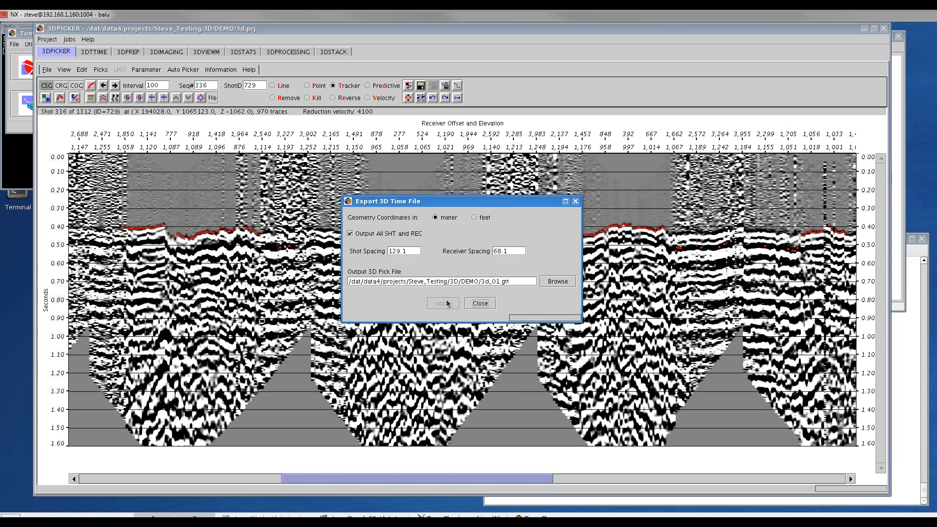
{"action": "left_click", "coordinate": [462, 274]}
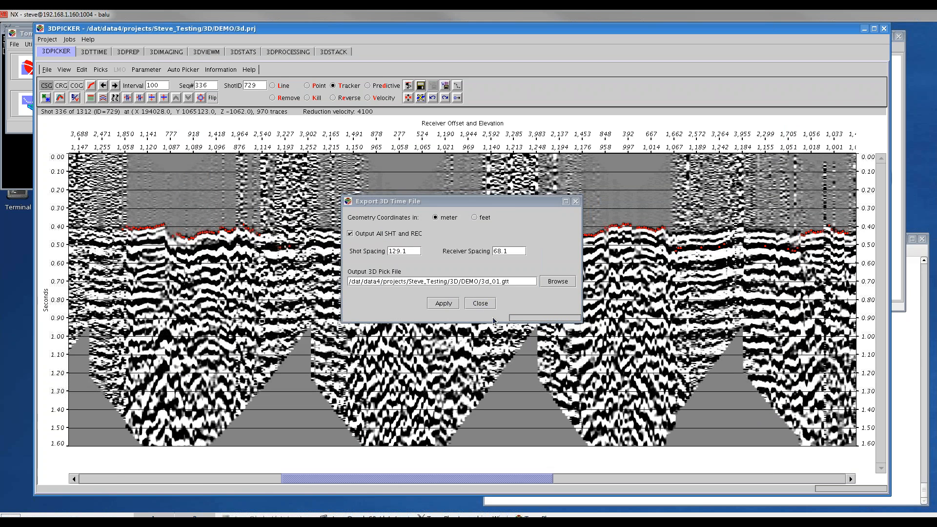
{"action": "left_click", "coordinate": [481, 304]}
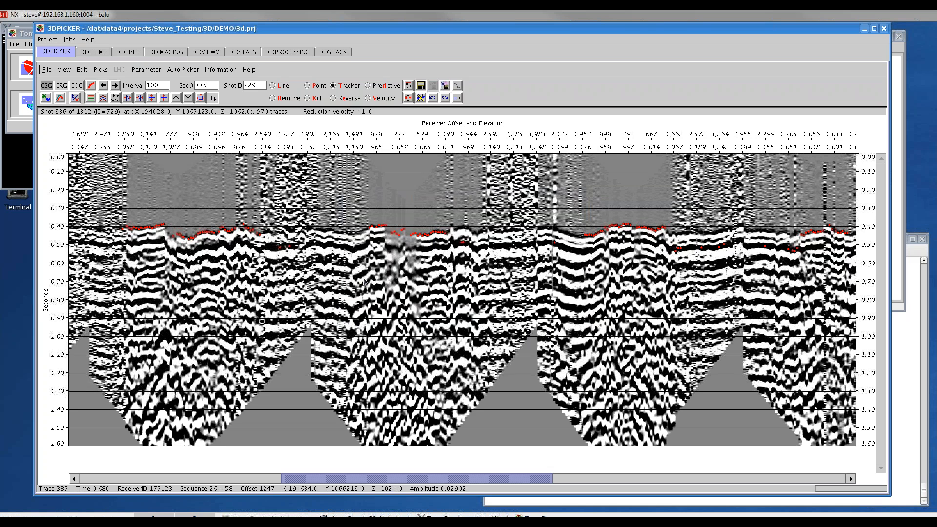
Open the 3DTTIME module and step through the traveltime curves from shot 1 to shot 7
{"action": "left_click", "coordinate": [92, 53]}
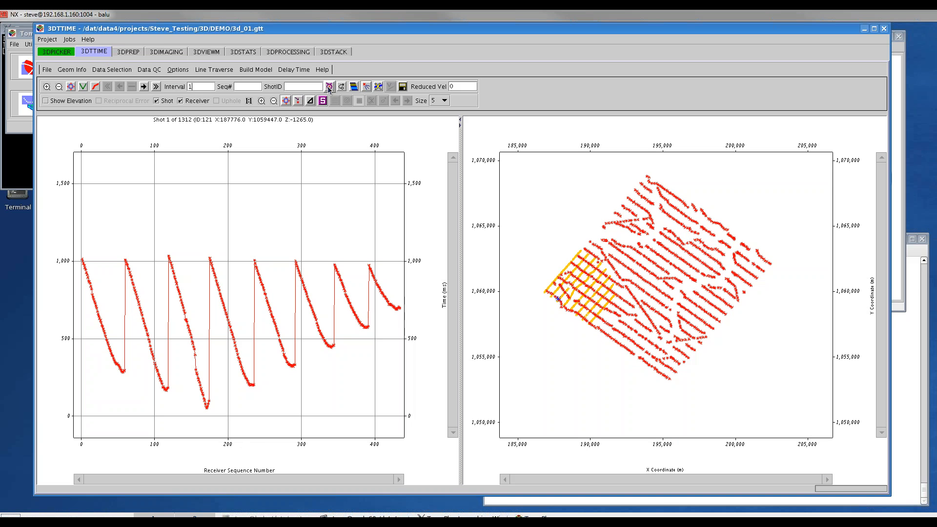
{"action": "left_click", "coordinate": [144, 86]}
{"action": "left_click", "coordinate": [144, 87]}
{"action": "left_click", "coordinate": [144, 87]}
{"action": "left_click", "coordinate": [144, 86]}
{"action": "left_click", "coordinate": [145, 87]}
{"action": "left_click", "coordinate": [144, 87]}
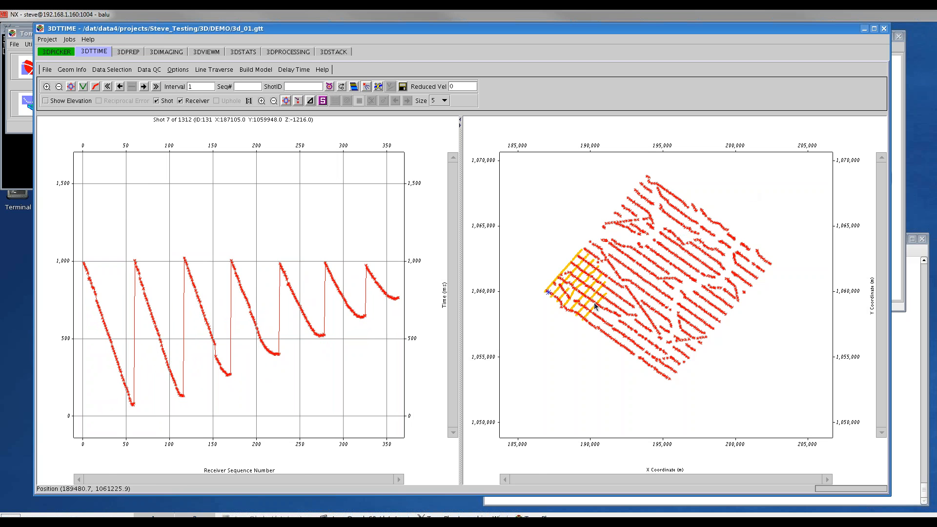
Display all traveltimes against offset for bad-pick removal and enclose the outliers above the main trend in a polygon
{"action": "left_click", "coordinate": [330, 87]}
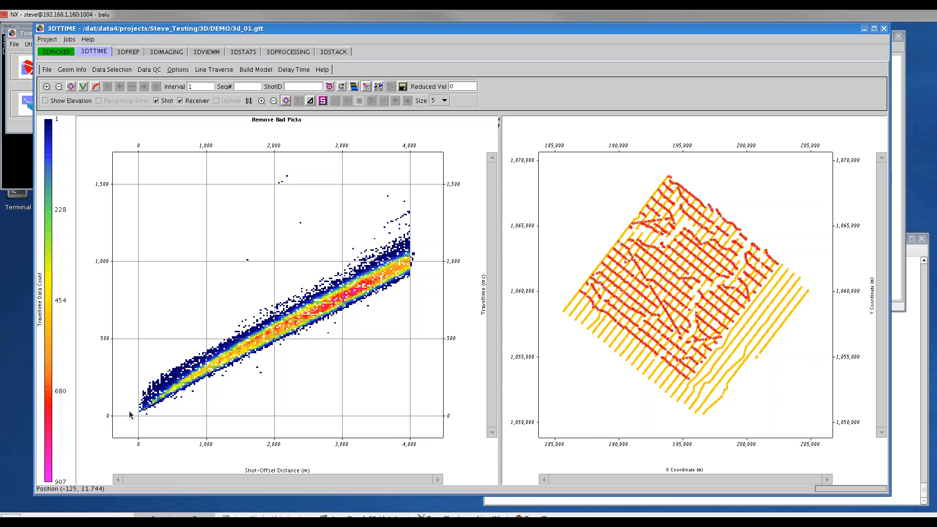
{"action": "left_click", "coordinate": [174, 351]}
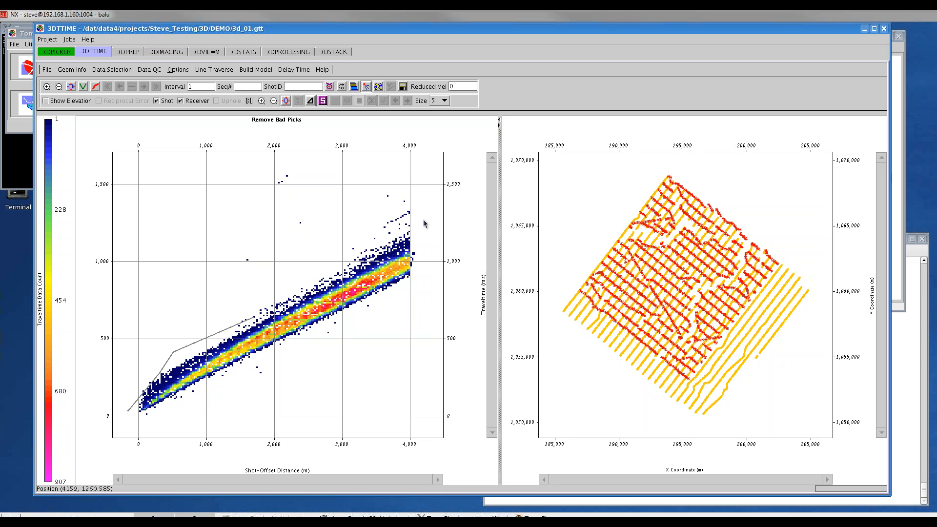
{"action": "left_click", "coordinate": [421, 229]}
{"action": "left_click", "coordinate": [424, 177]}
{"action": "left_click", "coordinate": [364, 166]}
{"action": "left_click", "coordinate": [248, 167]}
{"action": "double_click", "coordinate": [128, 372]}
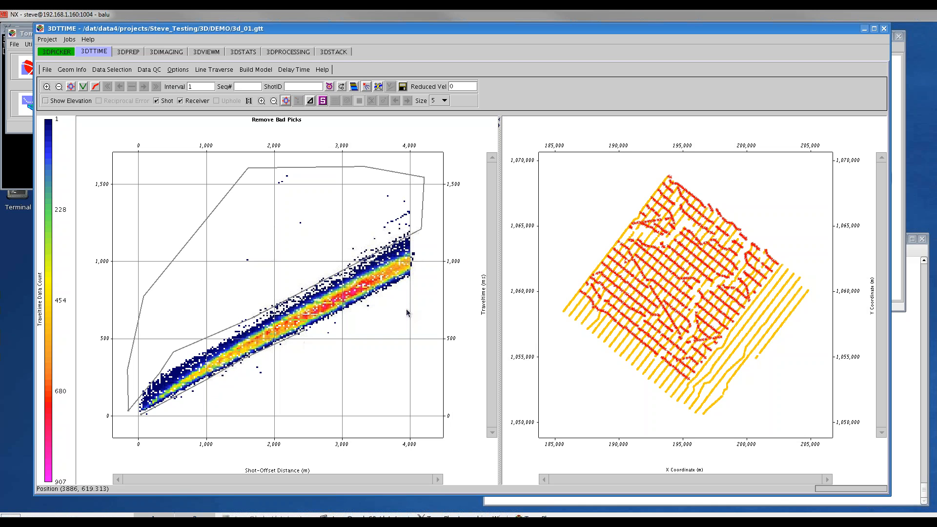
Enclose the outliers below the main traveltime trend in a second polygon and save the cleaned picks as 3d_02.gtt
{"action": "left_click", "coordinate": [405, 279]}
{"action": "left_click", "coordinate": [418, 244]}
{"action": "left_click", "coordinate": [424, 294]}
{"action": "left_click", "coordinate": [389, 376]}
{"action": "left_click", "coordinate": [254, 411]}
{"action": "left_click", "coordinate": [162, 421]}
{"action": "left_click", "coordinate": [130, 426]}
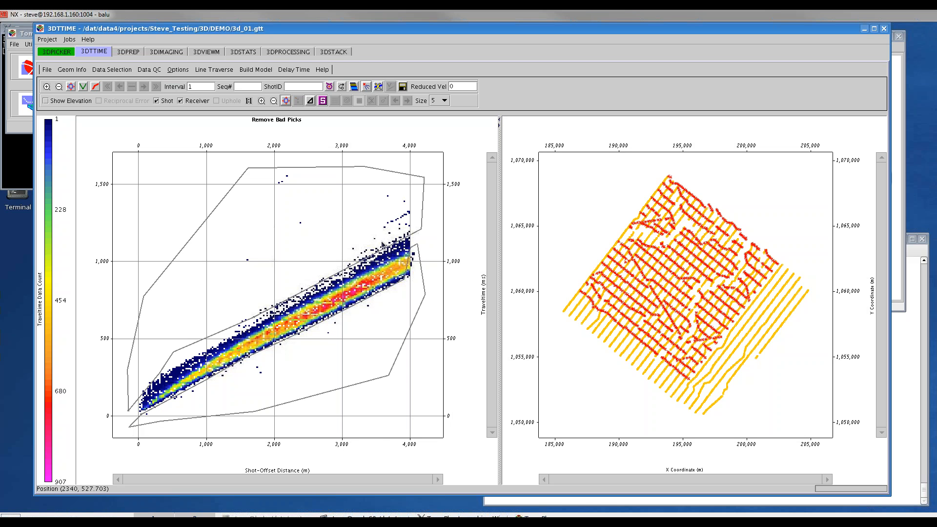
{"action": "left_click", "coordinate": [402, 86]}
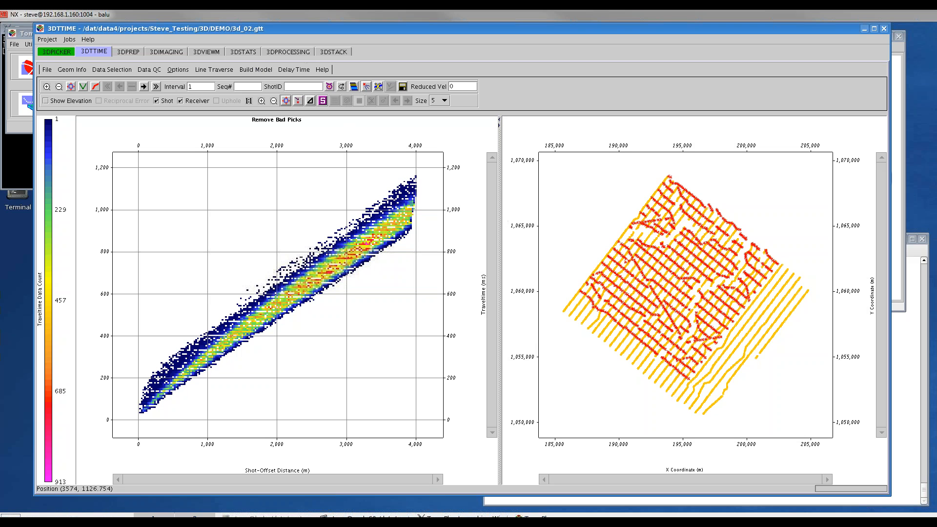
Rotate the entire geometry along its northwest edge, using azimuth 38.57 and origin X 185743.05, Y 1058690.8, and output 3d_03.gtt
{"action": "left_click", "coordinate": [341, 86]}
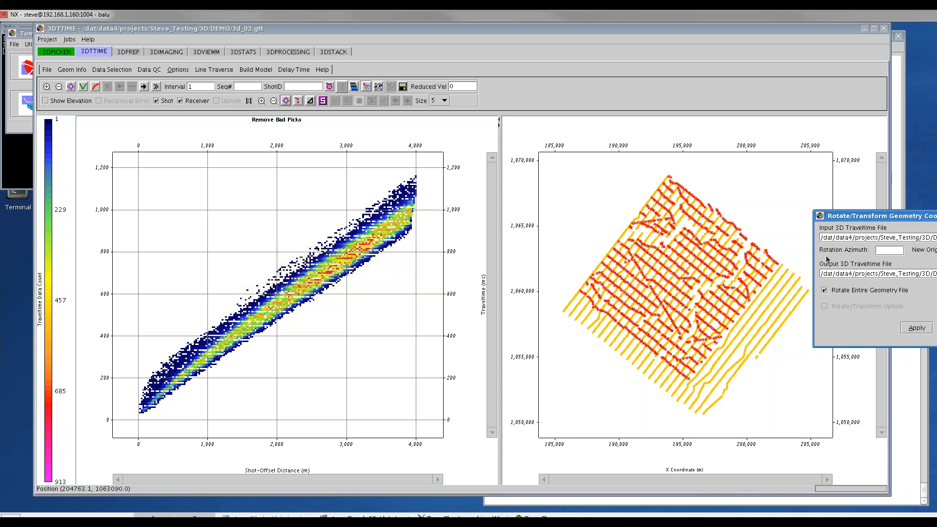
{"action": "left_click_drag", "start_coordinate": [860, 215], "coordinate": [491, 49]}
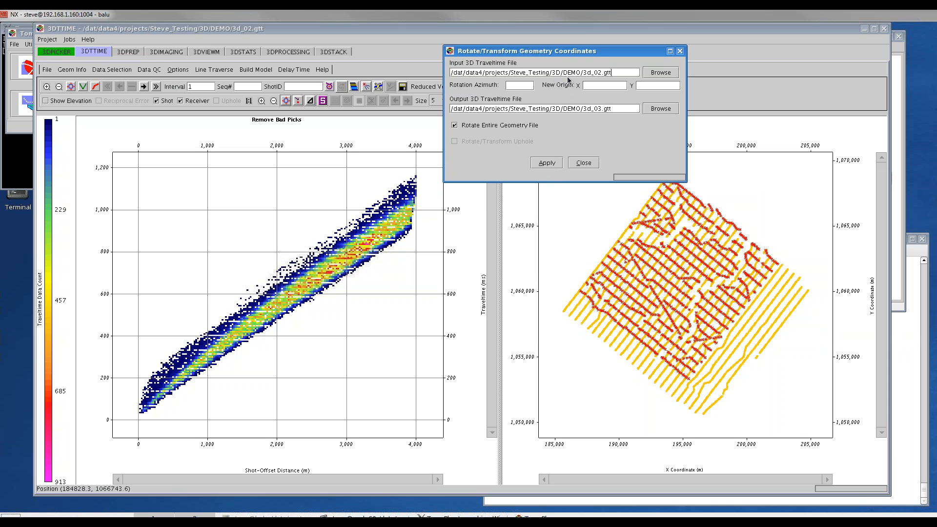
{"action": "left_click_drag", "start_coordinate": [562, 55], "coordinate": [395, 78]}
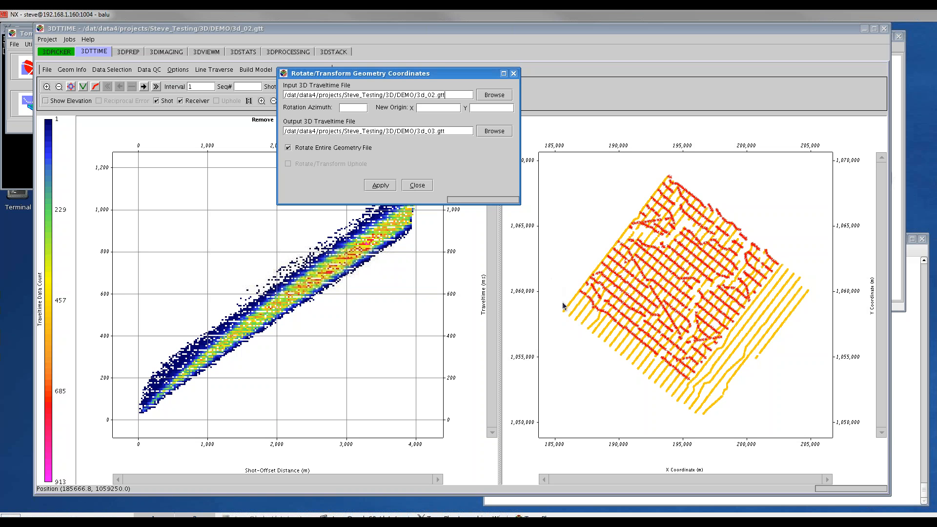
{"action": "left_click_drag", "start_coordinate": [565, 312], "coordinate": [669, 176]}
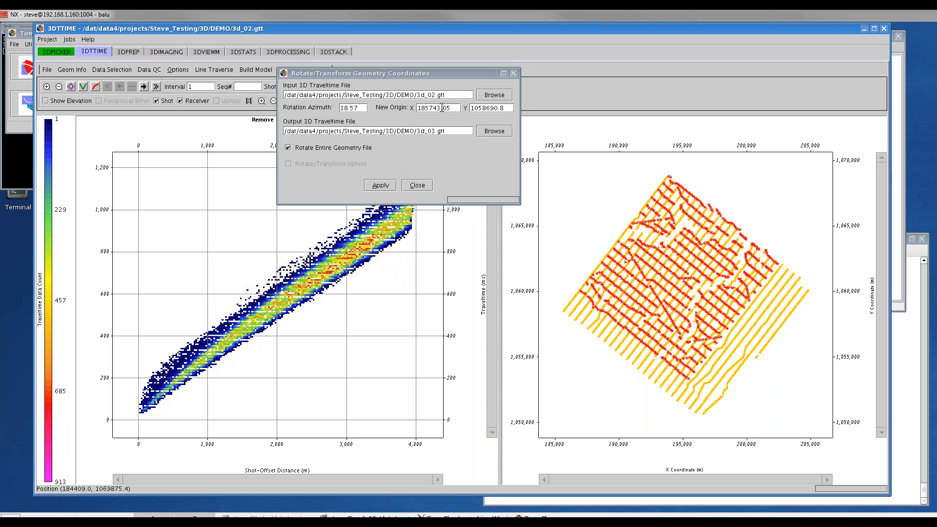
{"action": "left_click", "coordinate": [382, 186]}
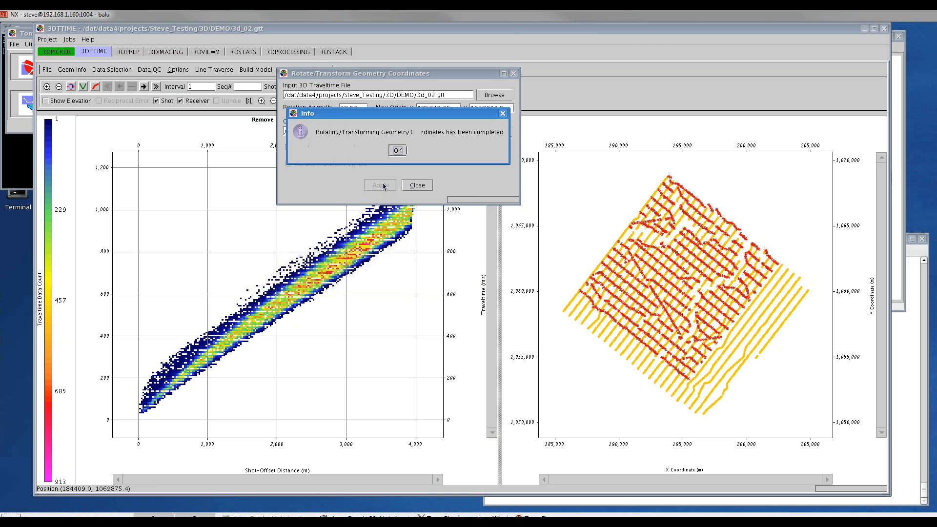
{"action": "left_click", "coordinate": [397, 150]}
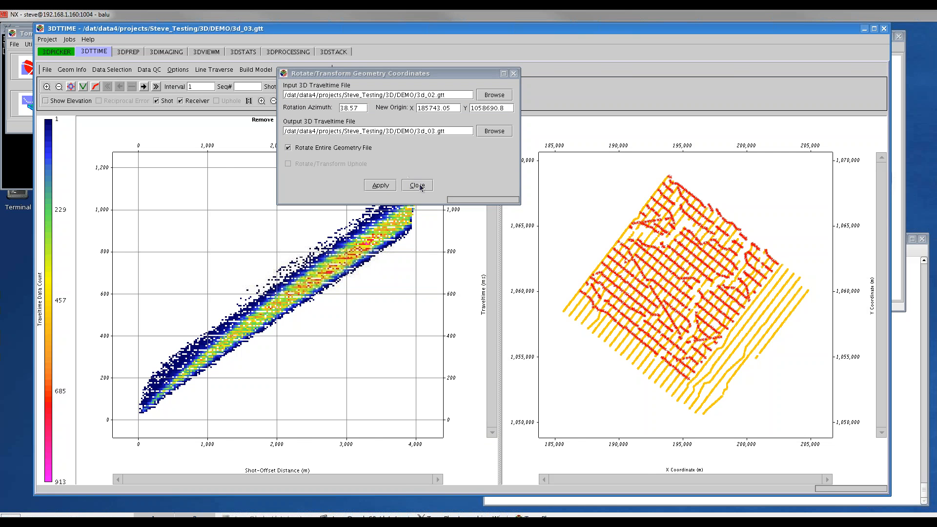
{"action": "left_click", "coordinate": [418, 185]}
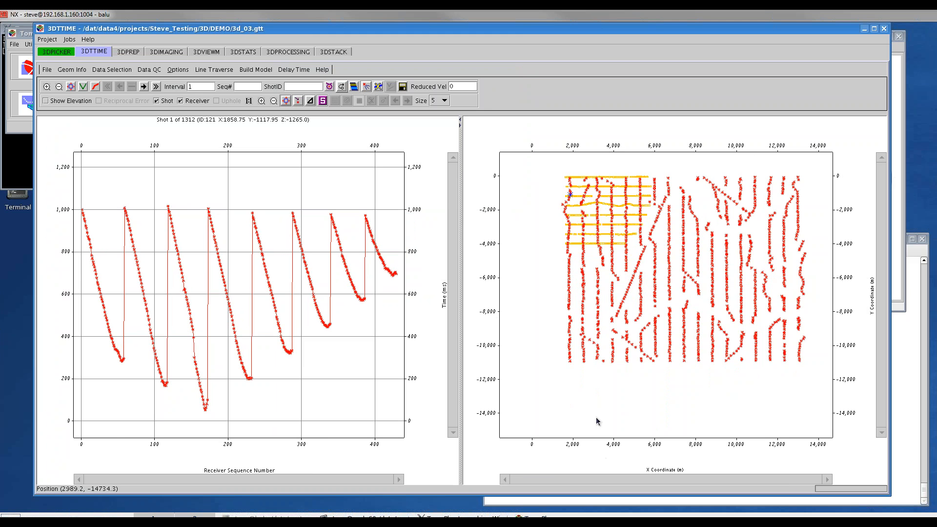
Start the initial model and draw a three-segment traveltime curve along the pick trend from the origin to about 4,000 m offset
{"action": "left_click", "coordinate": [353, 86]}
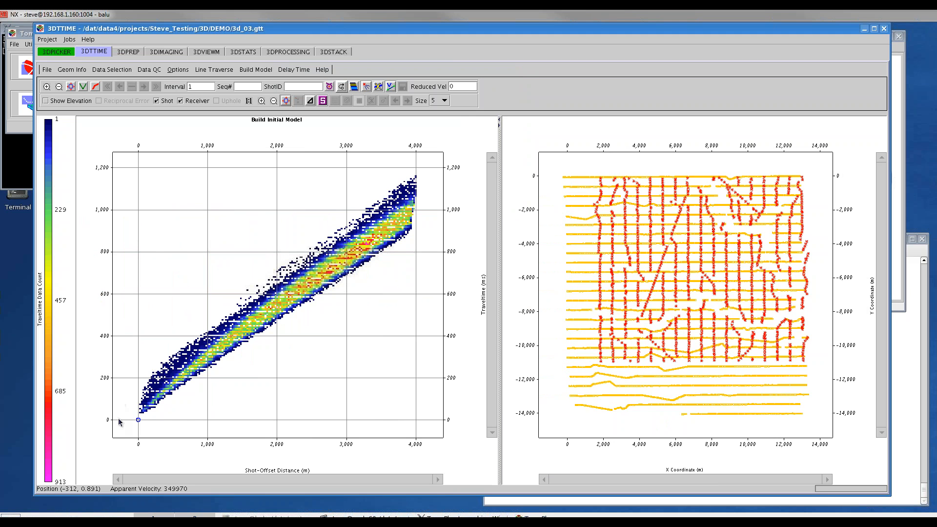
{"action": "left_click", "coordinate": [169, 384]}
{"action": "left_click", "coordinate": [268, 304]}
{"action": "left_click", "coordinate": [420, 201]}
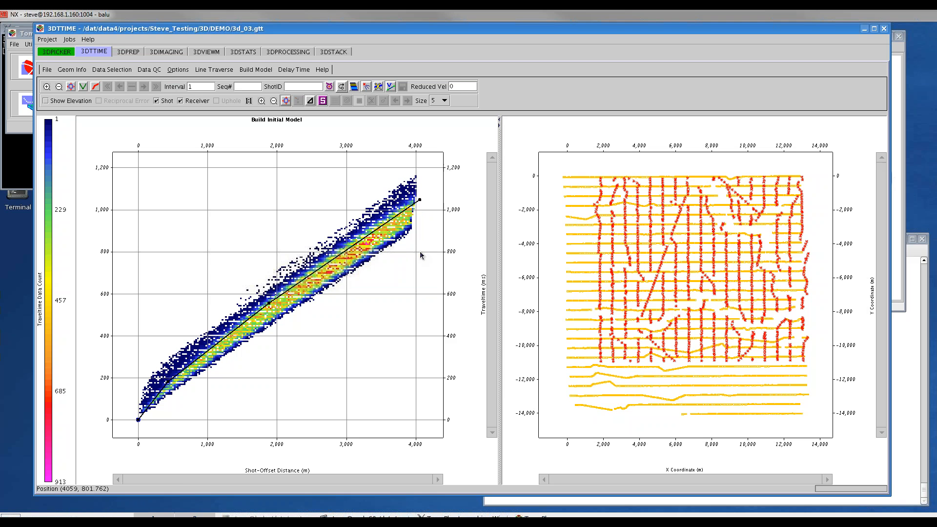
Build the 3D land grid velocity model with a 68 by 68 by 34 grid size, output to 3d_01_init.3mdlb
{"action": "right_click", "coordinate": [421, 253]}
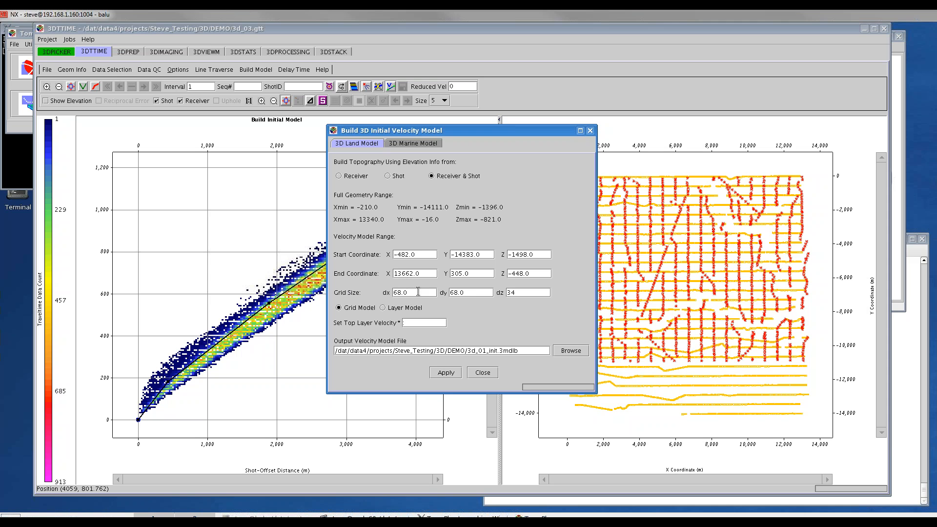
{"action": "left_click", "coordinate": [532, 294]}
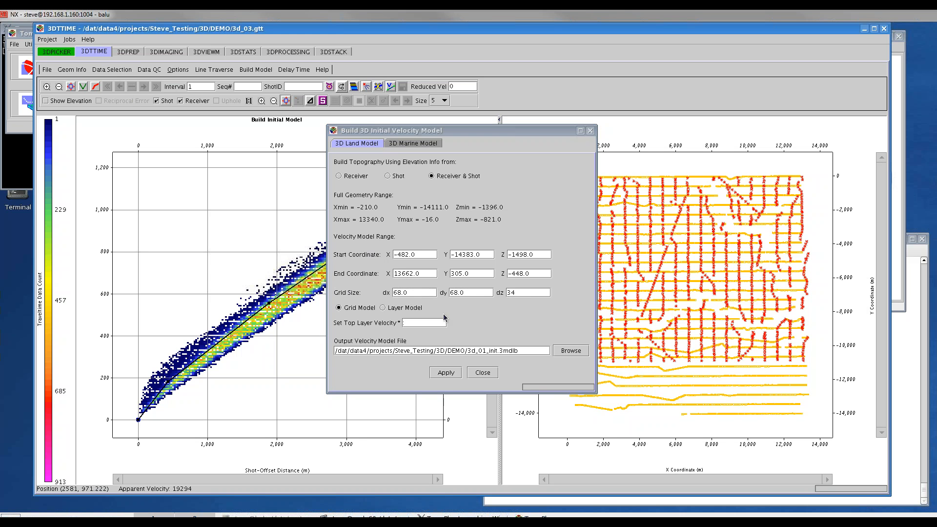
{"action": "left_click", "coordinate": [448, 373]}
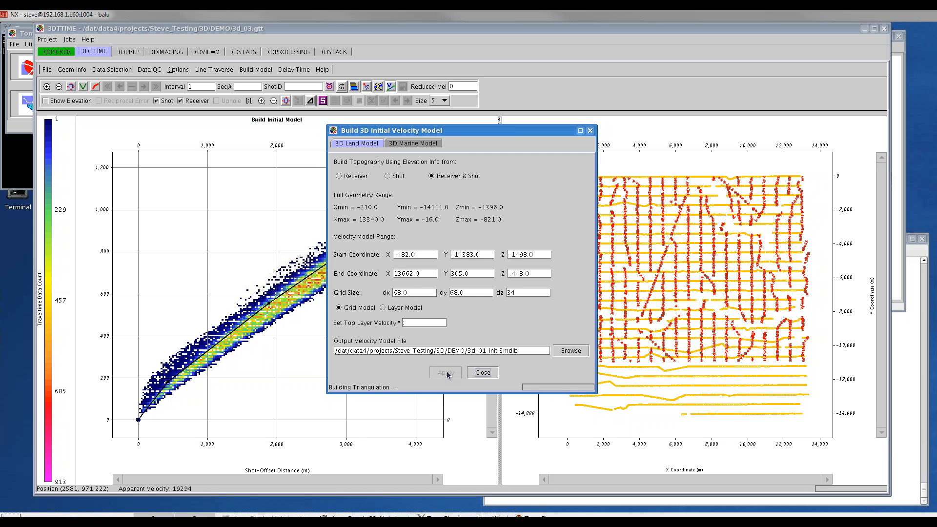
Close the completed initial velocity model build and switch to the 3DIMAGING module
{"action": "left_click", "coordinate": [461, 274]}
{"action": "left_click", "coordinate": [482, 373]}
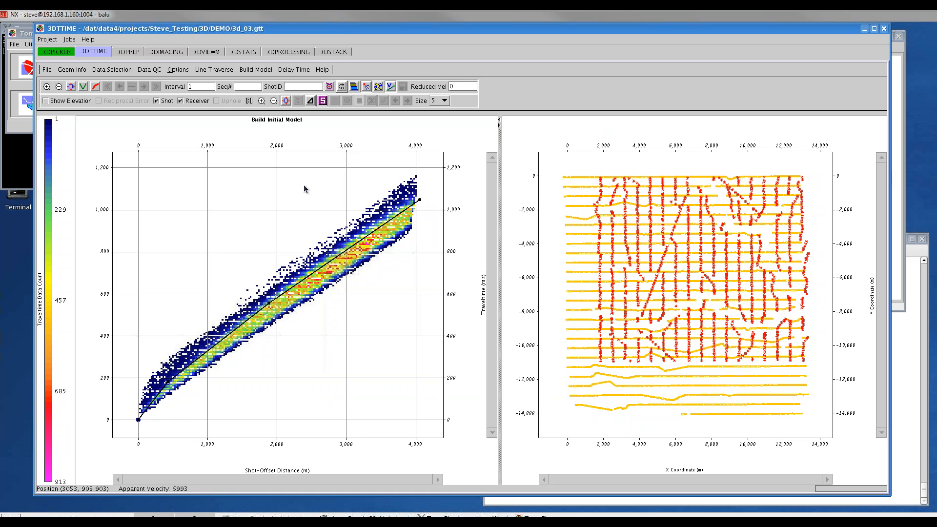
{"action": "left_click", "coordinate": [165, 53]}
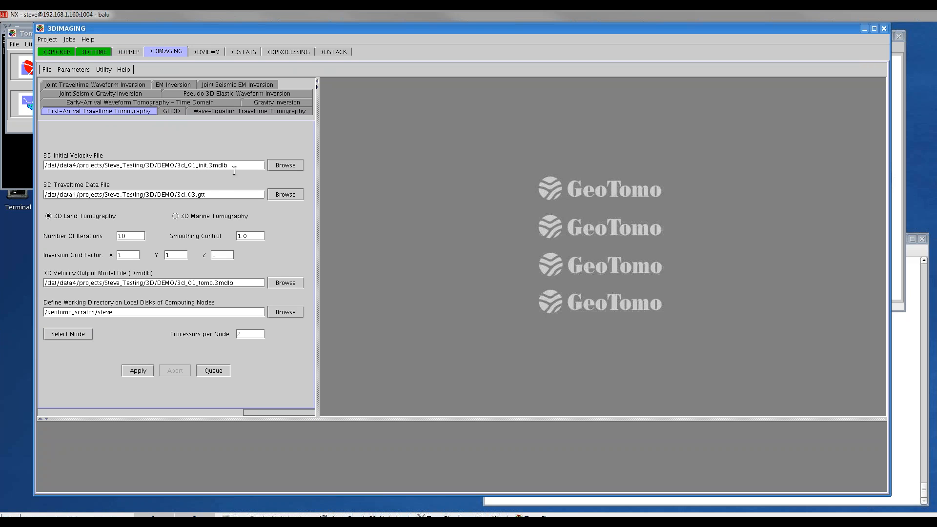
Set the first-arrival tomography smoothing control to 10 and the inversion grid factor to 2 in both X and Y
{"action": "left_click", "coordinate": [213, 195]}
{"action": "left_click_drag", "start_coordinate": [257, 238], "coordinate": [222, 237]}
{"action": "type", "text": "10"}
{"action": "double_click", "coordinate": [130, 255]}
{"action": "type", "text": "2"}
{"action": "double_click", "coordinate": [175, 254]}
{"action": "type", "text": "2"}
Run the traveltime tomography on the selected computing nodes with 20 processors per node
{"action": "left_click", "coordinate": [244, 334]}
{"action": "left_click", "coordinate": [64, 334]}
{"action": "left_click", "coordinate": [444, 320]}
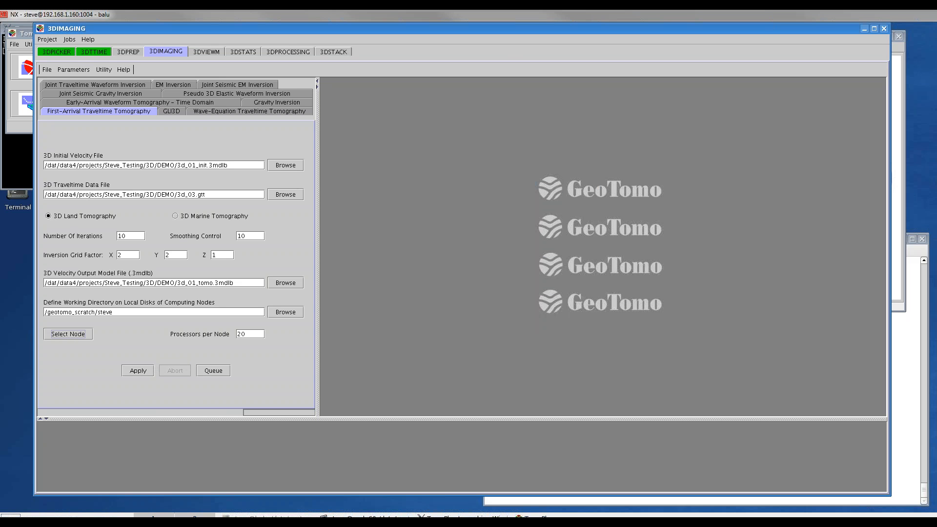
{"action": "left_click", "coordinate": [138, 371]}
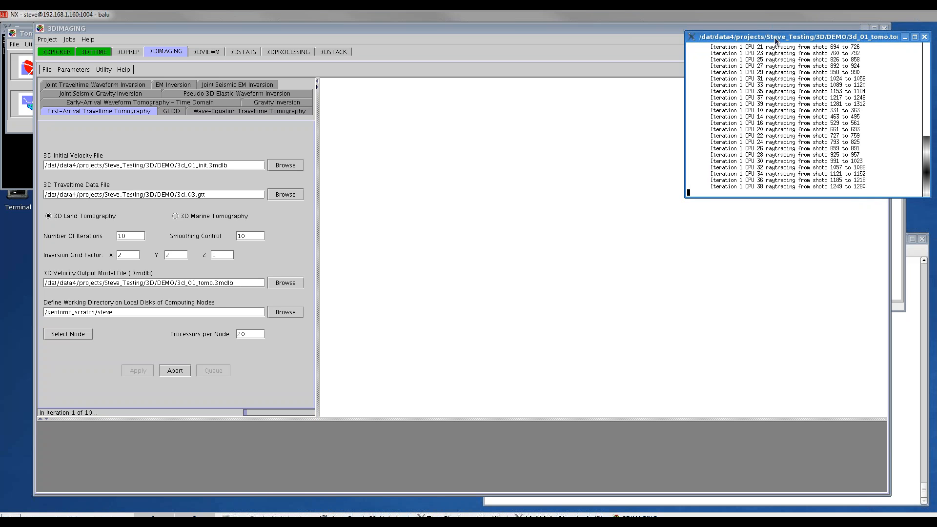
Review the advanced traveltime tomography parameters, including velocity constraints, offset limits, smoothing ratios and boundary extension options
{"action": "left_click", "coordinate": [76, 71]}
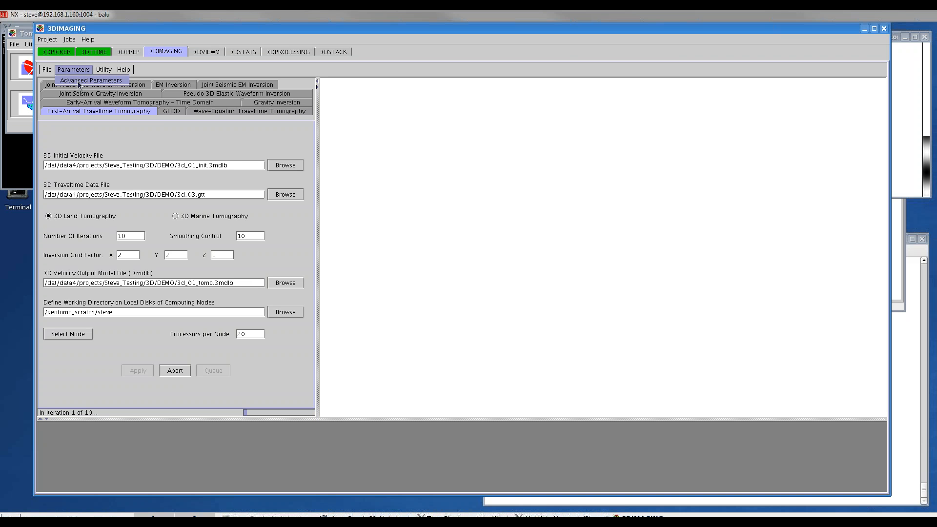
{"action": "left_click", "coordinate": [79, 81]}
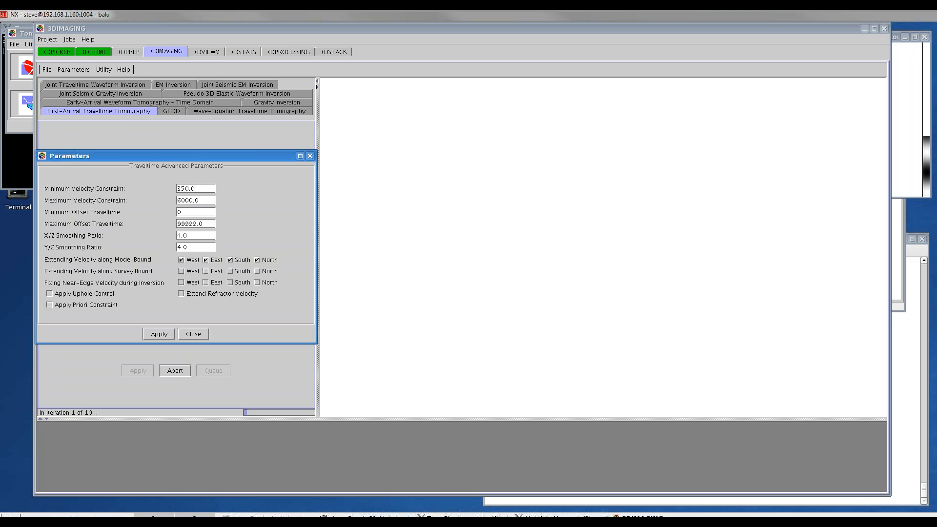
{"action": "left_click", "coordinate": [308, 159]}
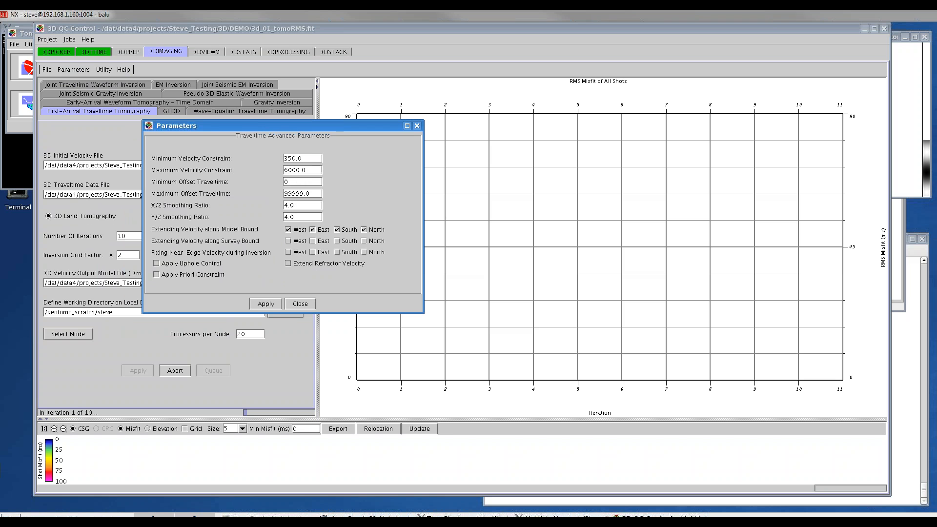
{"action": "left_click", "coordinate": [300, 304]}
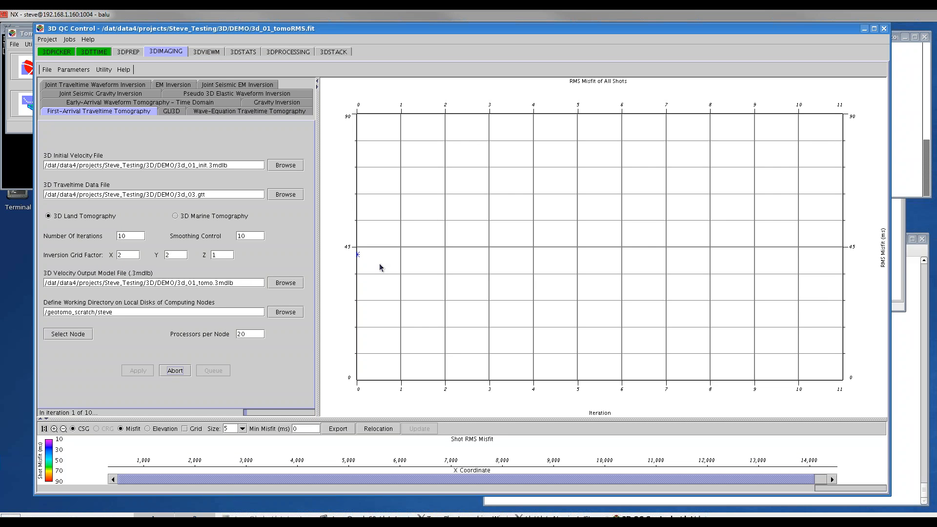
Inspect the initial velocity model in 3DVIEWM with increased vertical exaggeration, slicing in Z to -1226 and back to -1464
{"action": "left_click", "coordinate": [207, 52]}
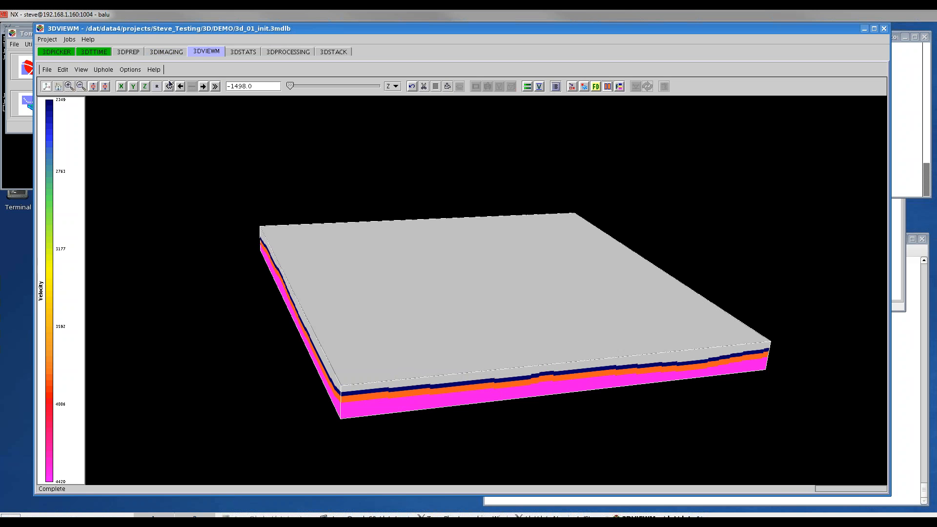
{"action": "left_click", "coordinate": [94, 87]}
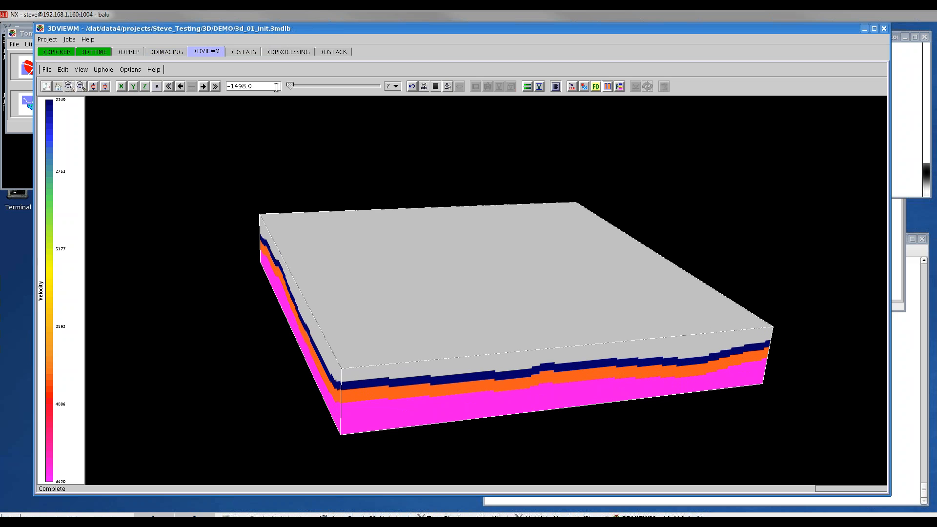
{"action": "left_click", "coordinate": [94, 86]}
{"action": "left_click_drag", "start_coordinate": [291, 87], "coordinate": [314, 88]}
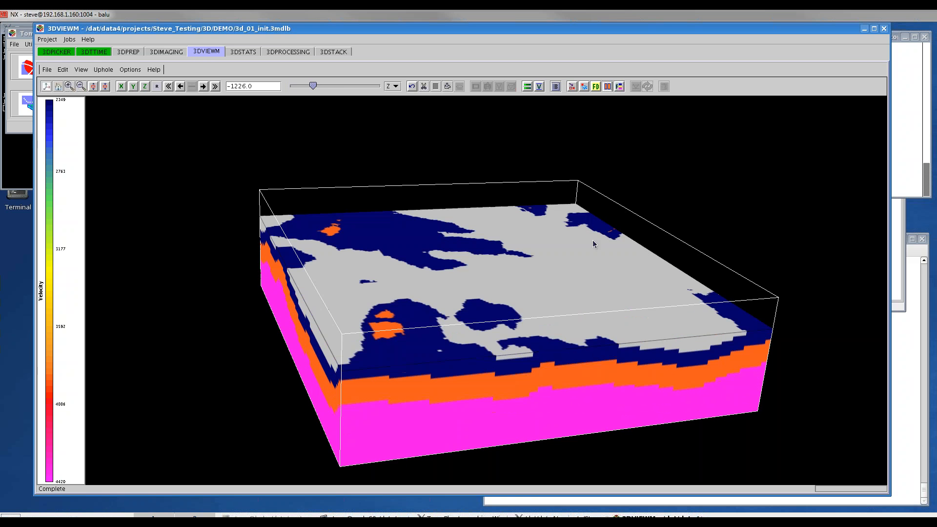
{"action": "left_click_drag", "start_coordinate": [313, 87], "coordinate": [292, 87]}
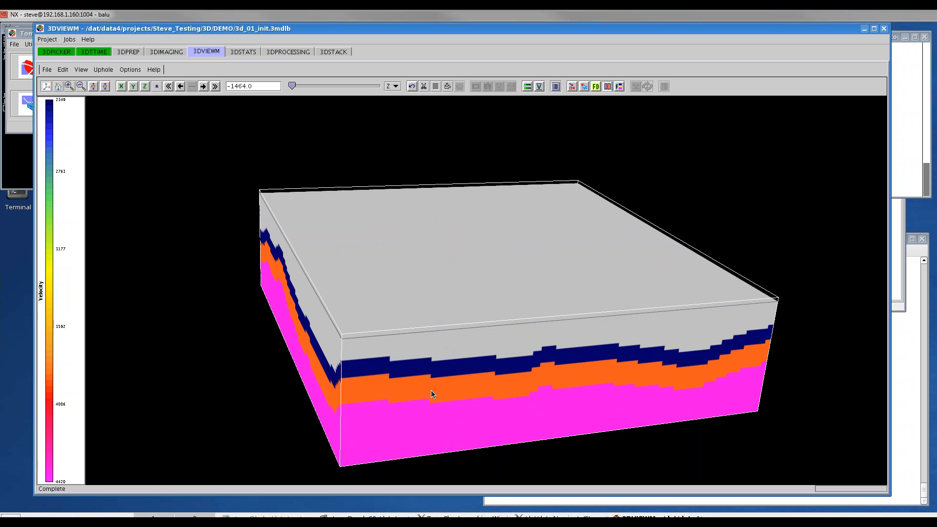
Return to the completed tomography run in 3DIMAGING and examine its RMS misfit curve across the iterations
{"action": "left_click", "coordinate": [166, 52]}
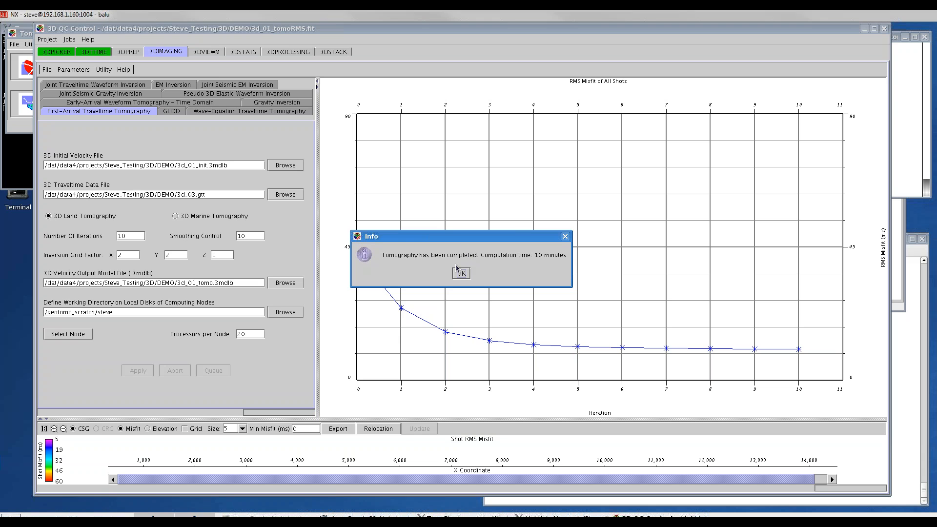
{"action": "left_click", "coordinate": [462, 274]}
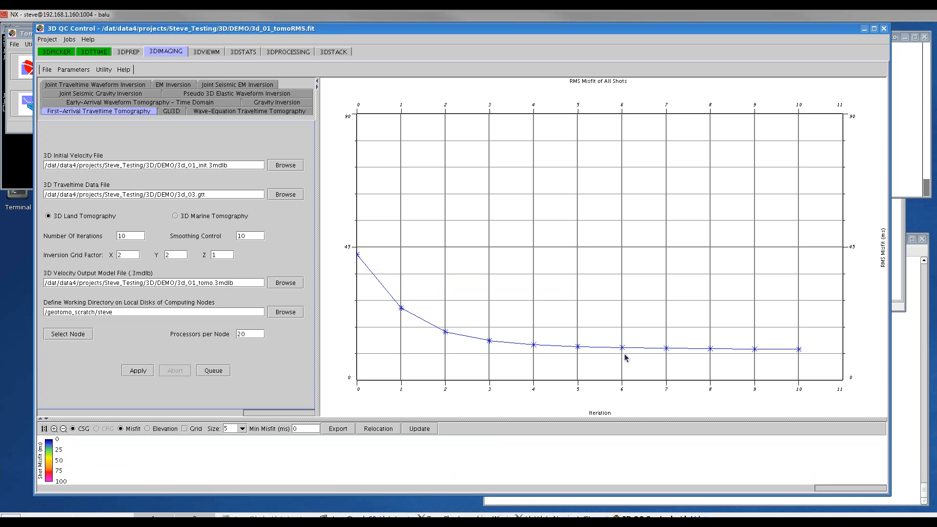
{"action": "left_click", "coordinate": [805, 352]}
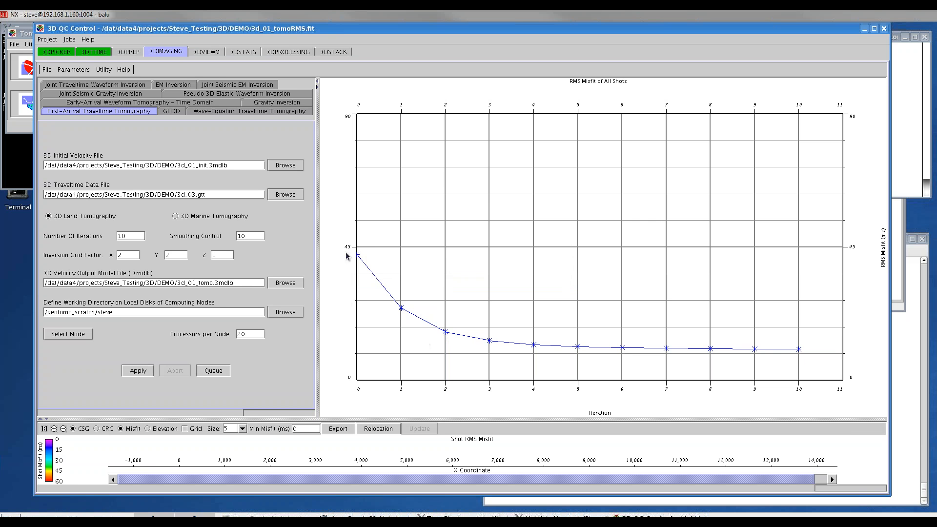
Enlarge the misfit map to examine the common-shot and common-receiver RMS misfits, then restore the layout
{"action": "left_click", "coordinate": [40, 419]}
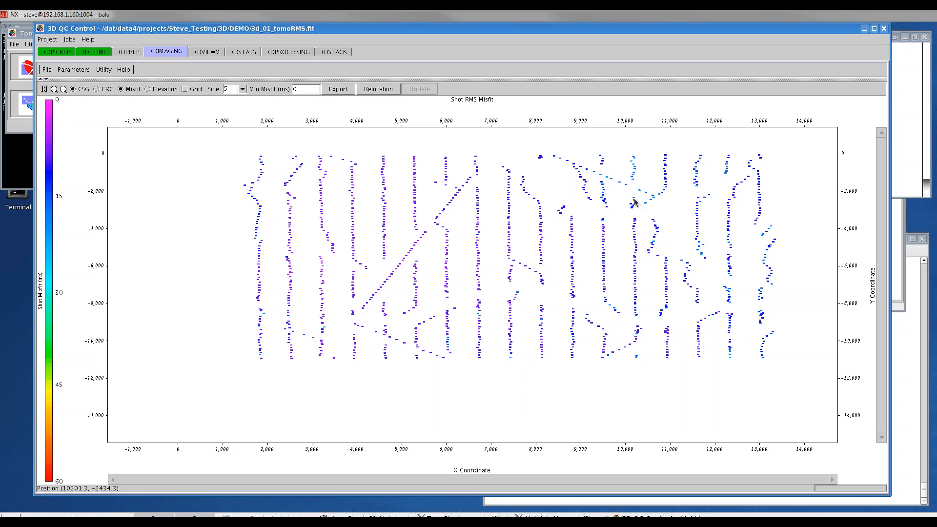
{"action": "left_click", "coordinate": [96, 89]}
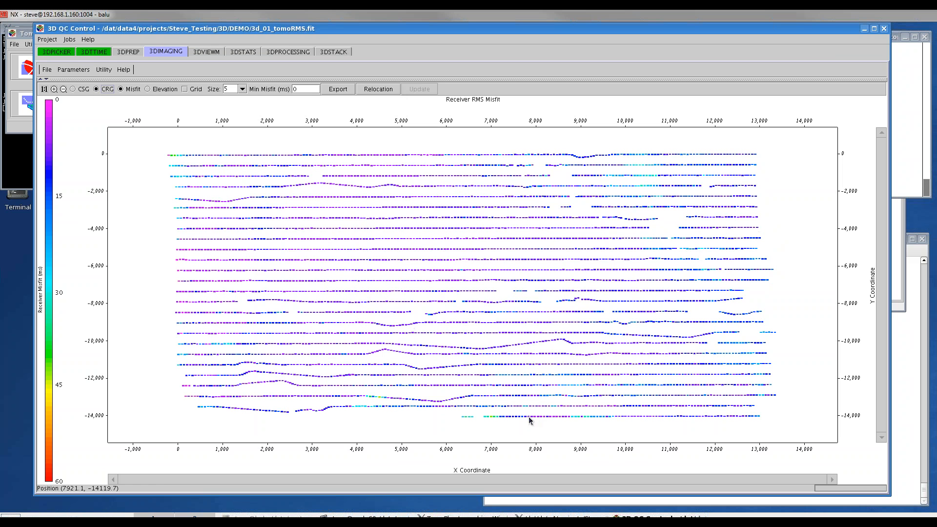
{"action": "left_click", "coordinate": [73, 90]}
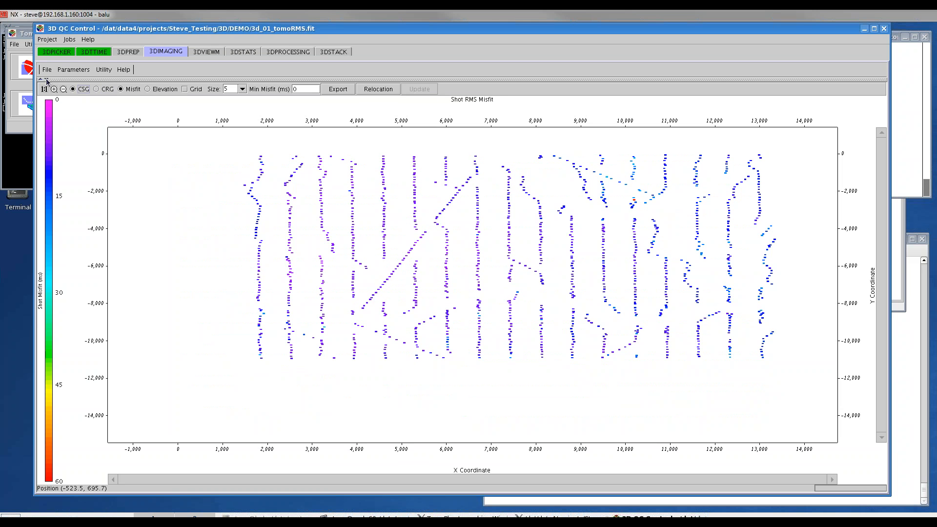
{"action": "left_click", "coordinate": [47, 80]}
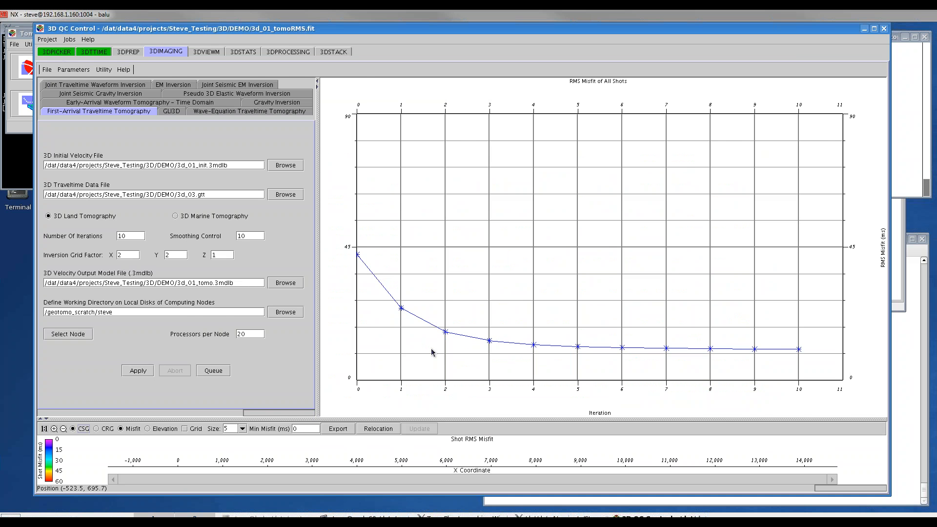
Overlay the synthetic traveltimes from 3d_01_tomo_syn.gtt on the first-break picks in 3DPICKER
{"action": "left_click", "coordinate": [59, 53]}
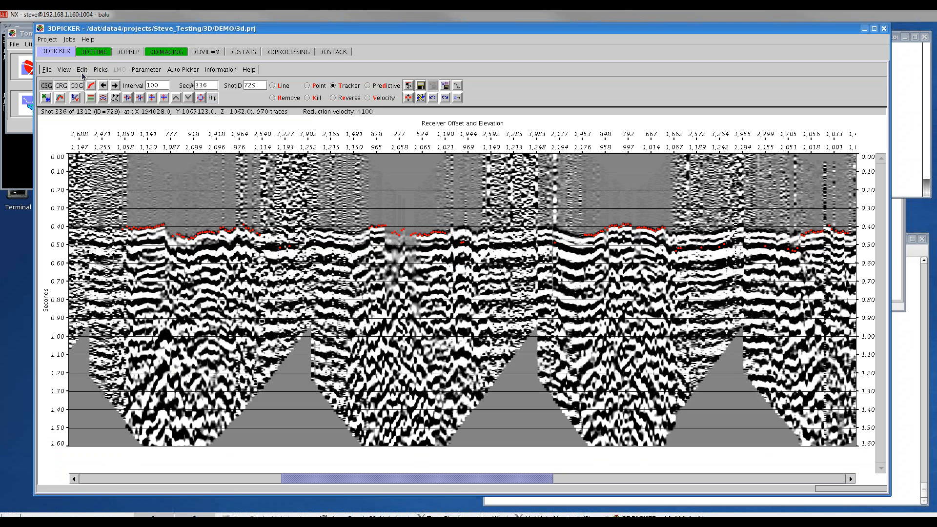
{"action": "left_click", "coordinate": [49, 71]}
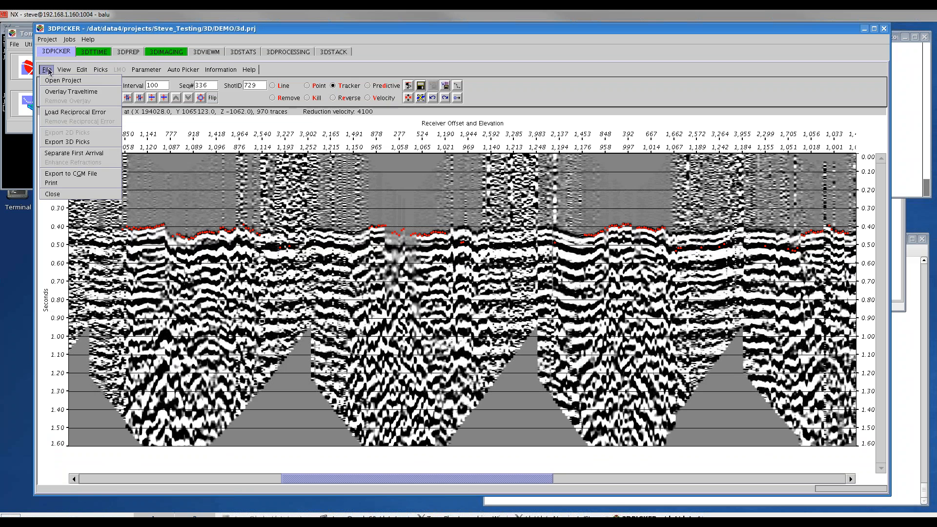
{"action": "left_click", "coordinate": [76, 92]}
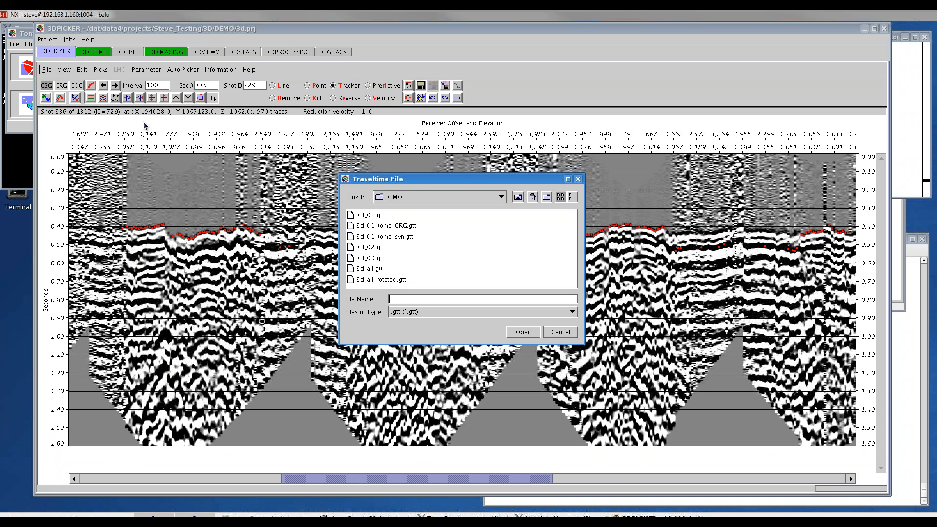
{"action": "left_click", "coordinate": [381, 237]}
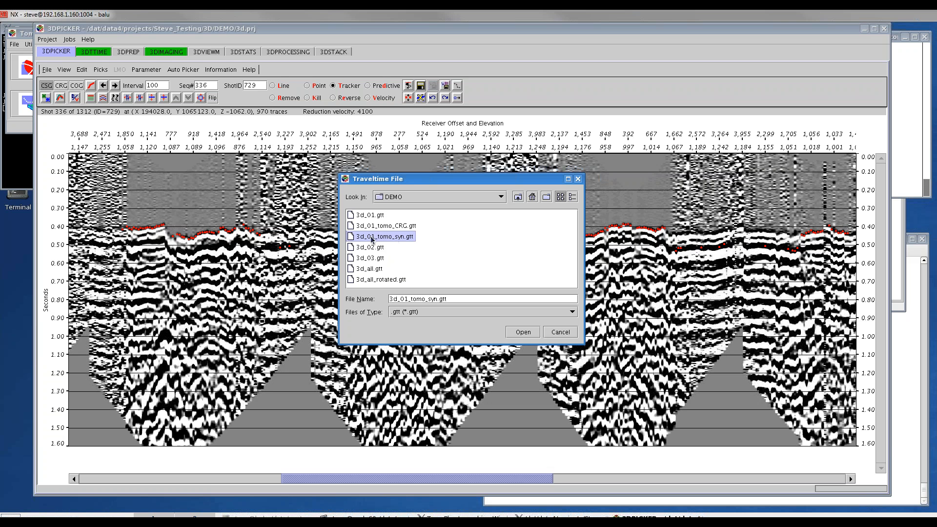
{"action": "left_click", "coordinate": [527, 334]}
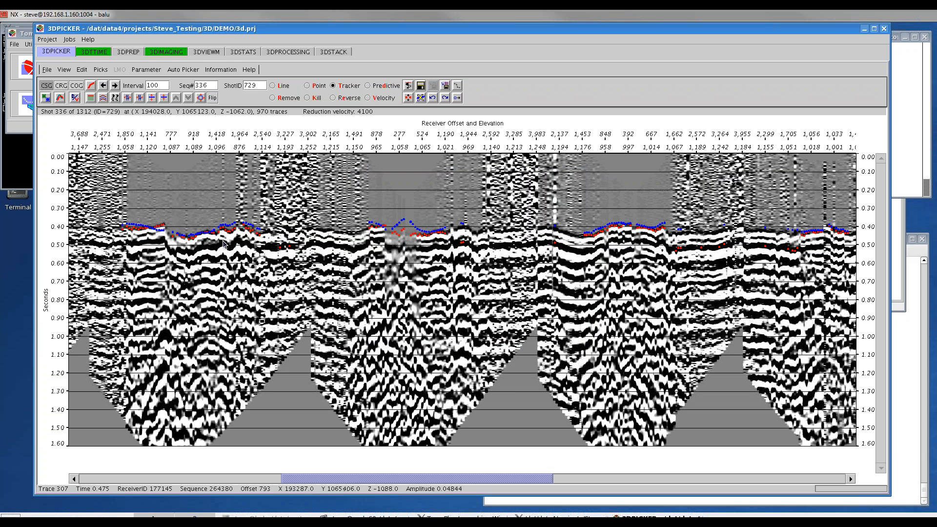
Compare the picks with the overlaid synthetic traveltimes across shot 336 and on shots 436 and 536
{"action": "left_click_drag", "start_coordinate": [341, 481], "coordinate": [434, 481]}
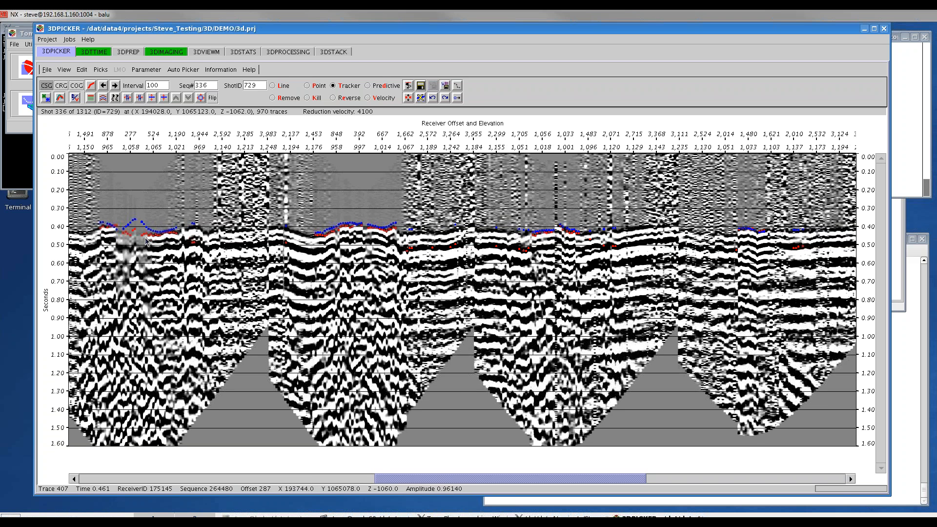
{"action": "left_click", "coordinate": [115, 86]}
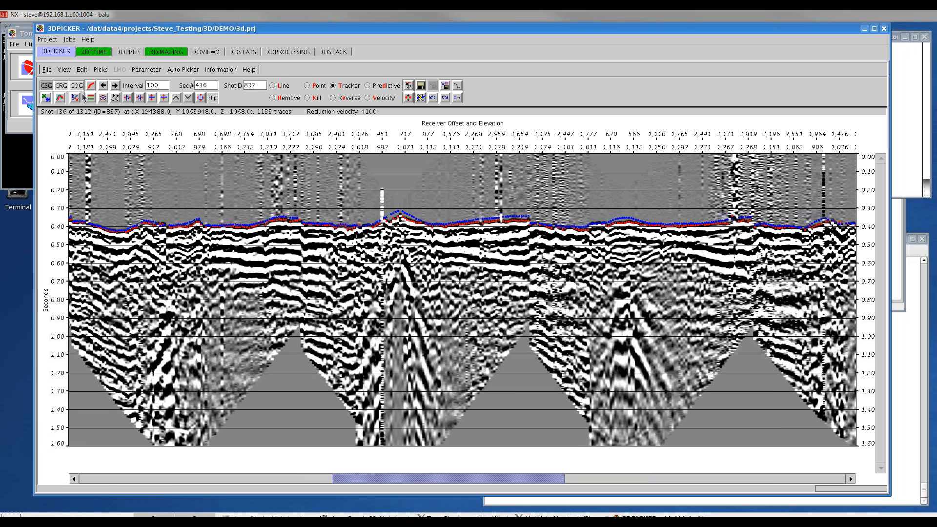
{"action": "left_click", "coordinate": [114, 85]}
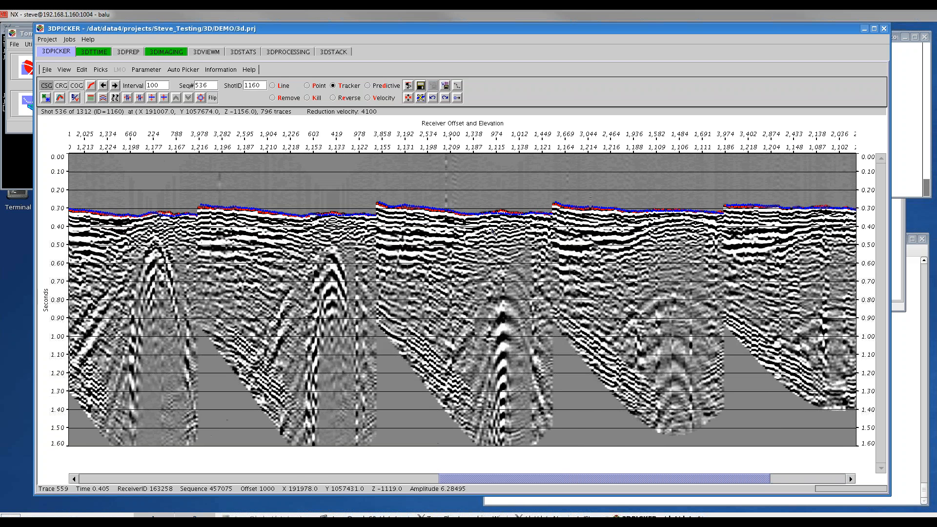
Show the full survey in the Shot and Receiver Map and load the shot misfit from 3d_01_tomoRMS.fit
{"action": "left_click", "coordinate": [46, 98]}
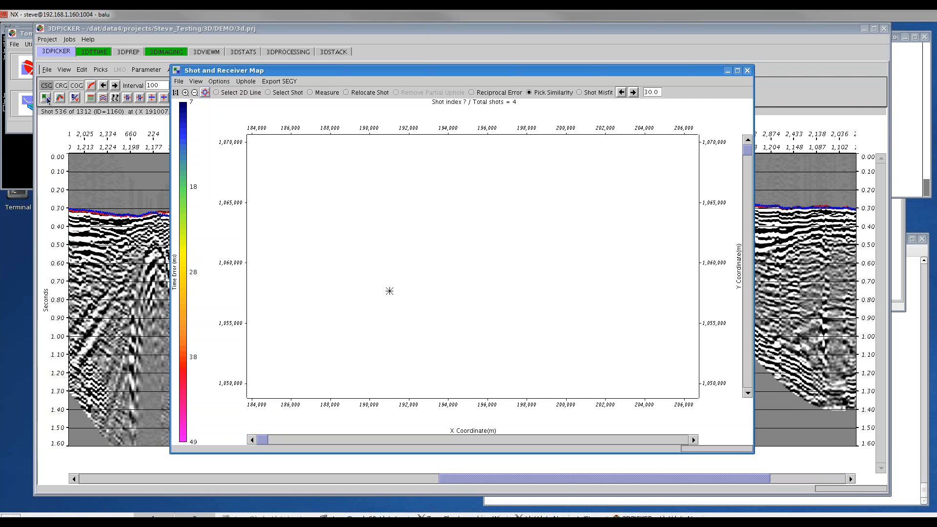
{"action": "left_click", "coordinate": [177, 93]}
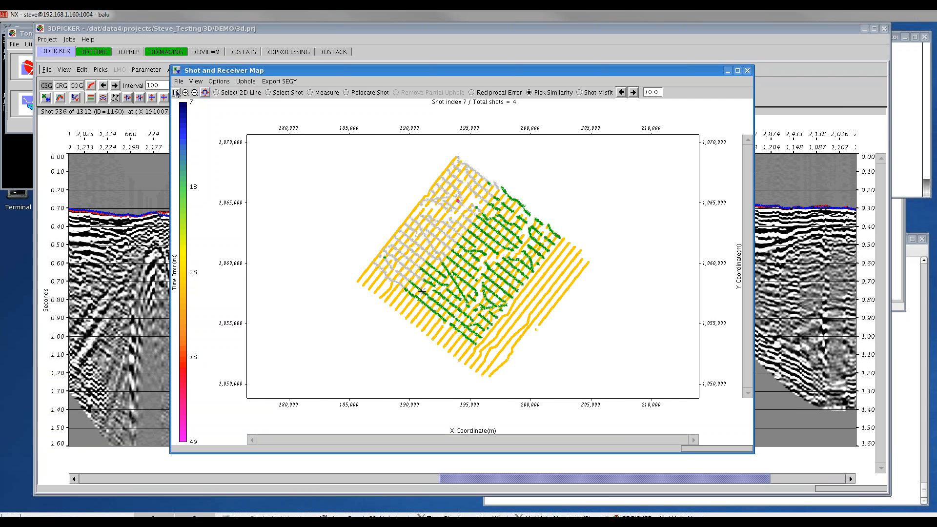
{"action": "left_click", "coordinate": [580, 93]}
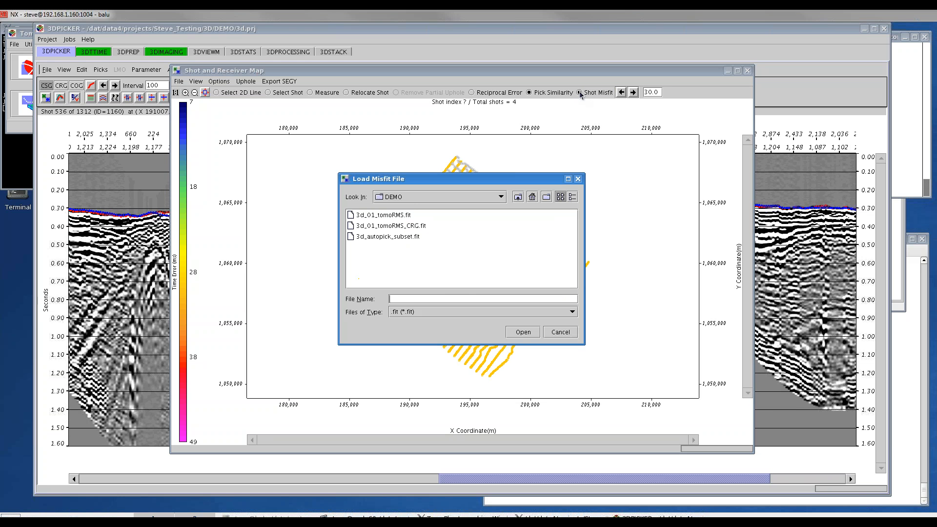
{"action": "left_click", "coordinate": [389, 216]}
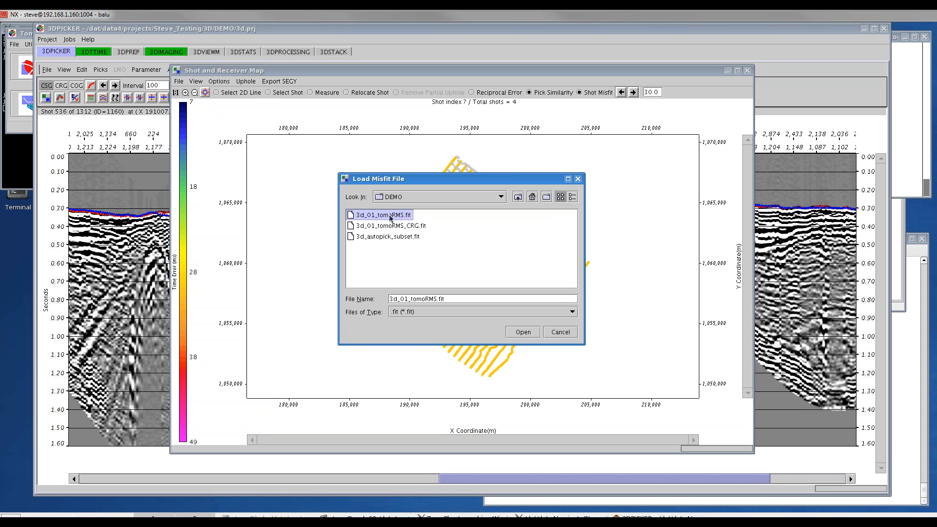
{"action": "left_click", "coordinate": [524, 332]}
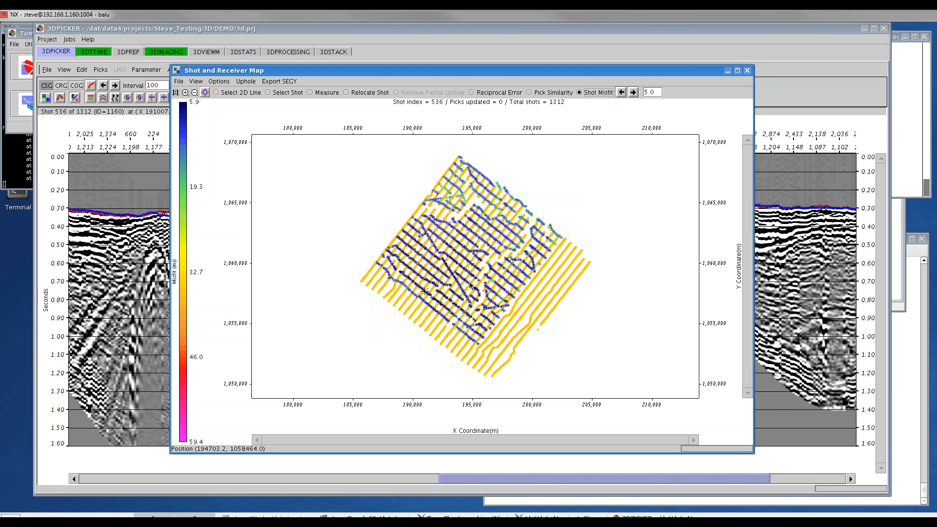
{"action": "left_click", "coordinate": [177, 92]}
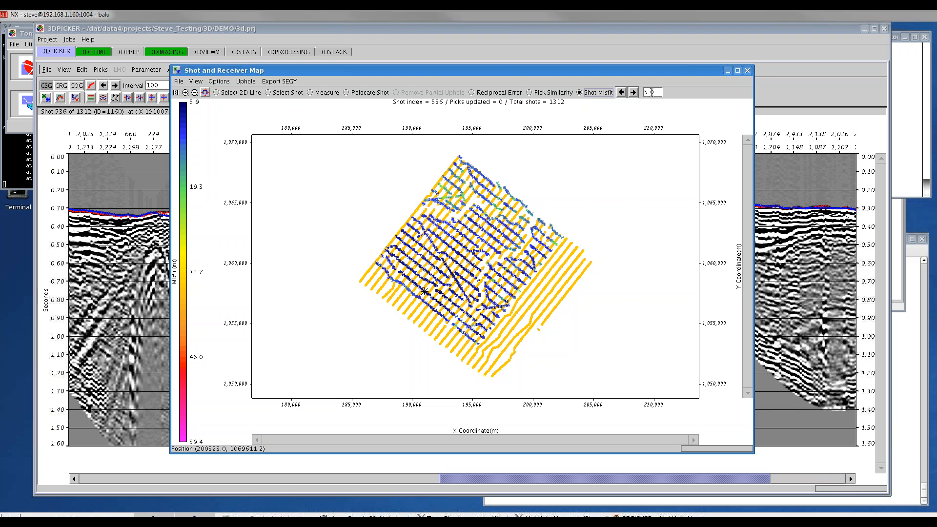
Limit the shot misfit display to a threshold of 20 and go to the next shot above it
{"action": "double_click", "coordinate": [660, 94]}
{"action": "type", "text": "20"}
{"action": "key", "text": "Return"}
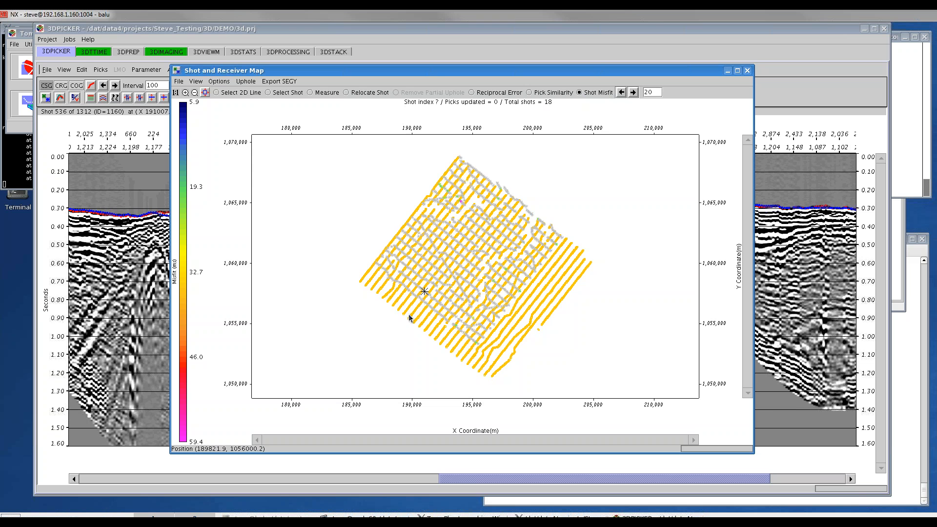
{"action": "left_click", "coordinate": [633, 92]}
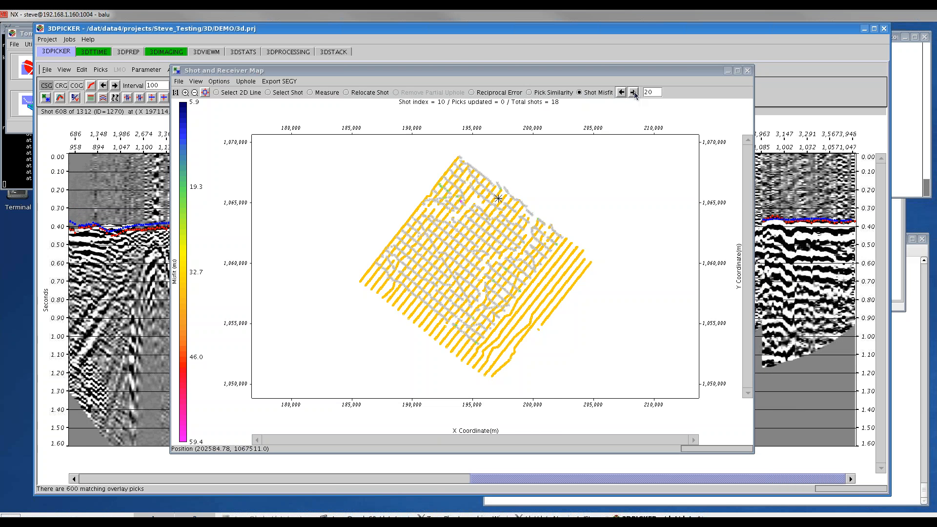
Close the Shot and Receiver Map and return to the first-arrival traveltime tomography settings in 3DIMAGING
{"action": "left_click_drag", "start_coordinate": [522, 71], "coordinate": [589, 83]}
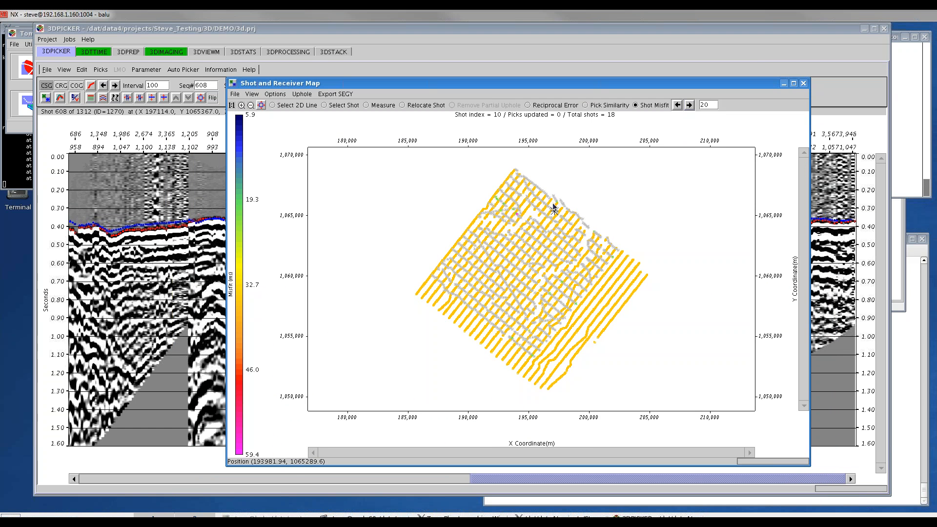
{"action": "left_click", "coordinate": [803, 83]}
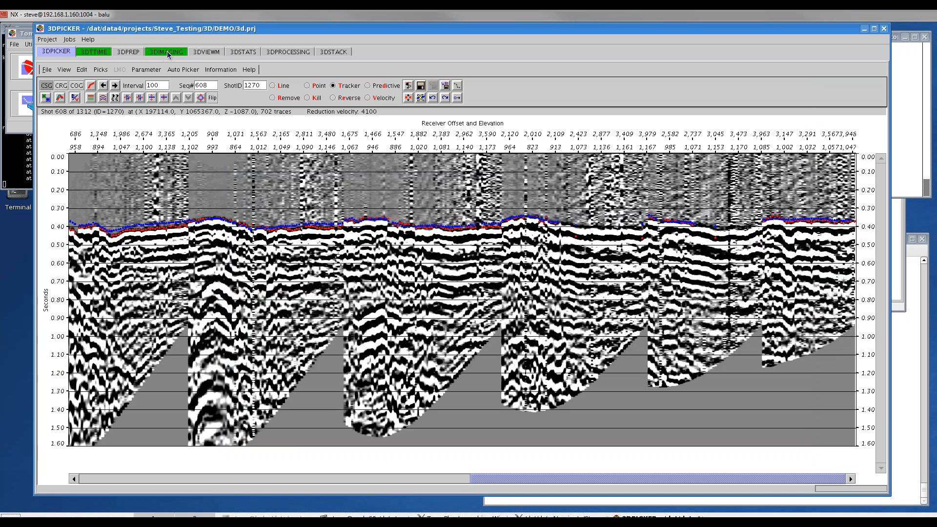
{"action": "left_click", "coordinate": [167, 52]}
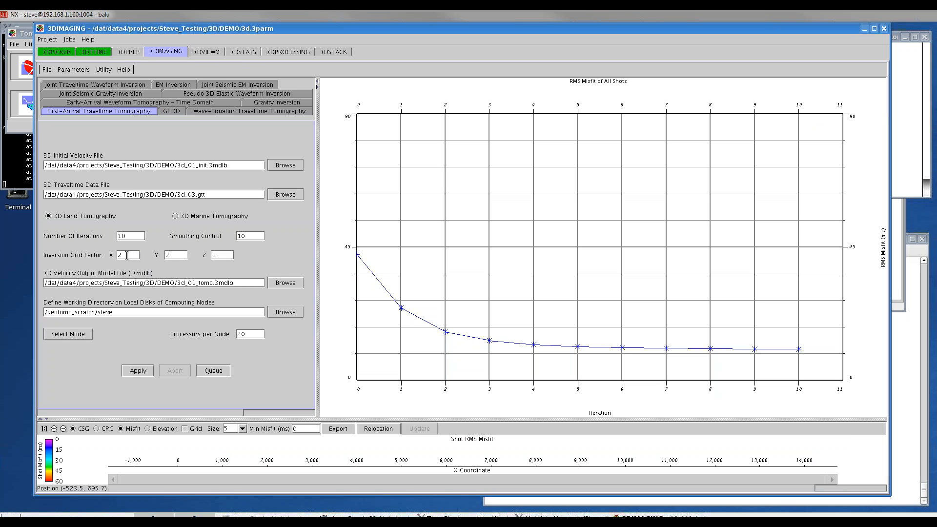
Review the X and Y inversion grid factors, the output velocity model file and the initial velocity file of the tomography
{"action": "left_click_drag", "start_coordinate": [126, 256], "coordinate": [113, 255]}
{"action": "left_click_drag", "start_coordinate": [173, 256], "coordinate": [166, 257]}
{"action": "double_click", "coordinate": [123, 255]}
{"action": "left_click_drag", "start_coordinate": [132, 255], "coordinate": [115, 255]}
{"action": "left_click_drag", "start_coordinate": [176, 283], "coordinate": [241, 286]}
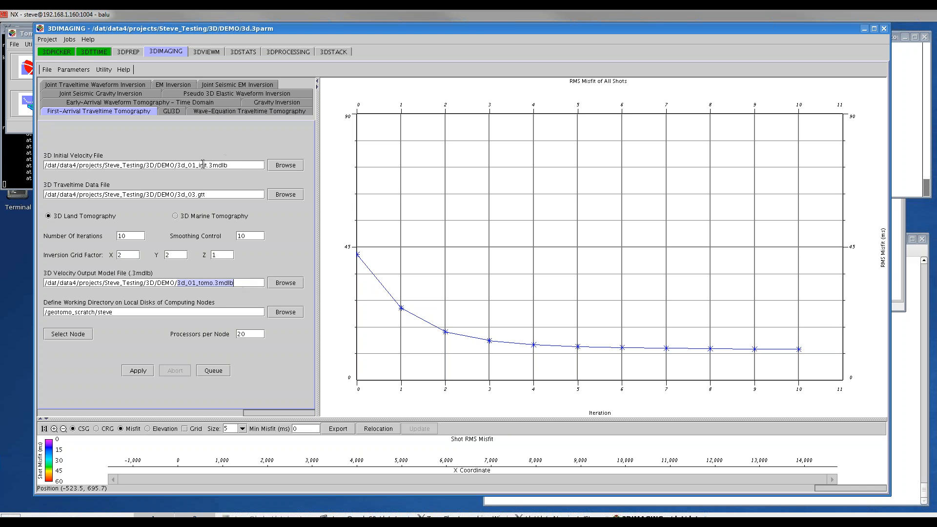
{"action": "left_click_drag", "start_coordinate": [171, 165], "coordinate": [232, 165]}
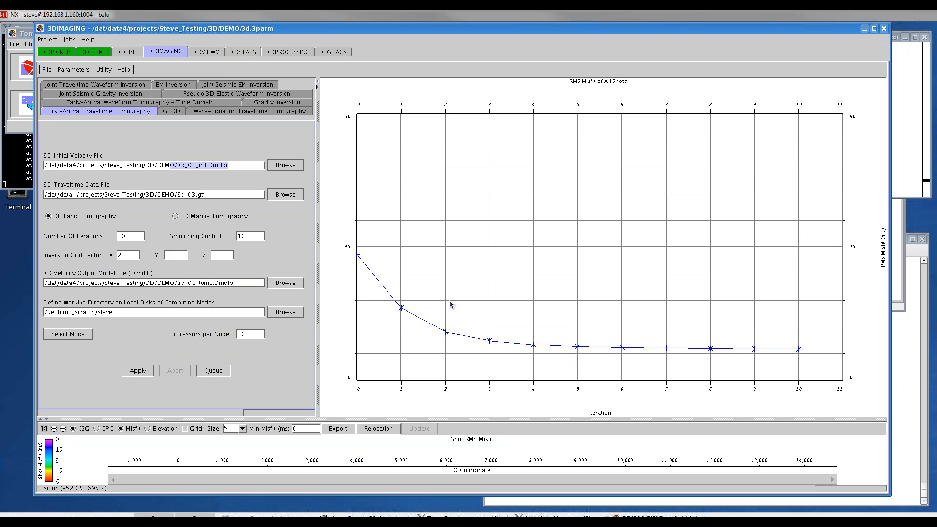
Open the tomography result 3d_01_tomo.3mdlb as a 3D grid model in 3DVIEWM
{"action": "left_click", "coordinate": [208, 52]}
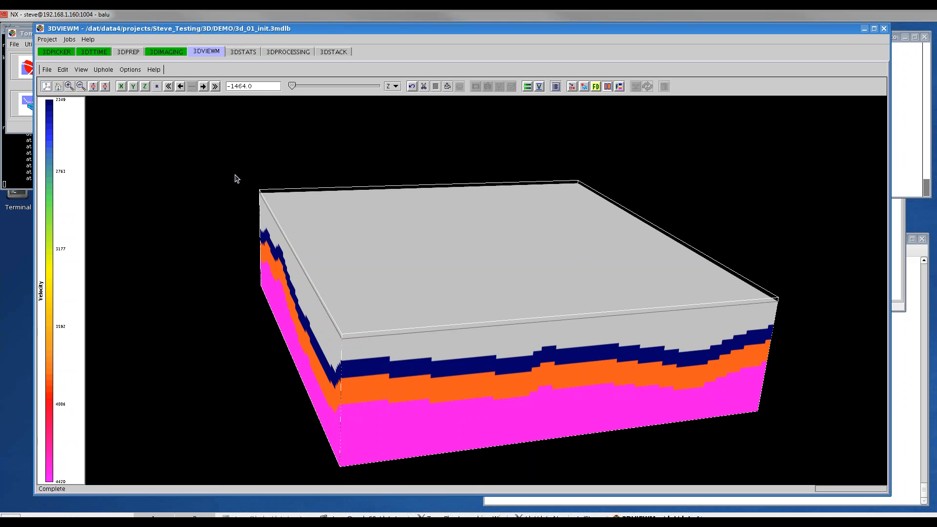
{"action": "left_click", "coordinate": [48, 70]}
{"action": "left_click", "coordinate": [63, 81]}
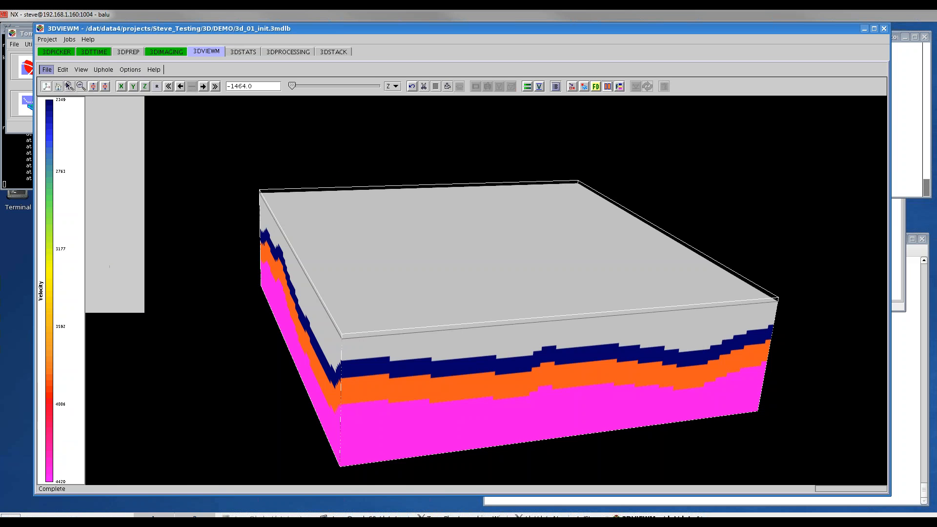
{"action": "left_click", "coordinate": [393, 226]}
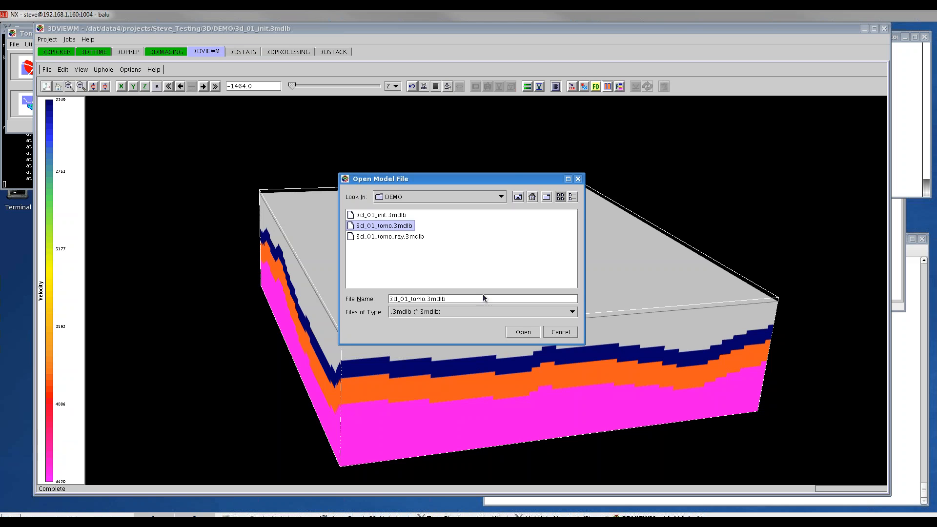
{"action": "left_click", "coordinate": [533, 335]}
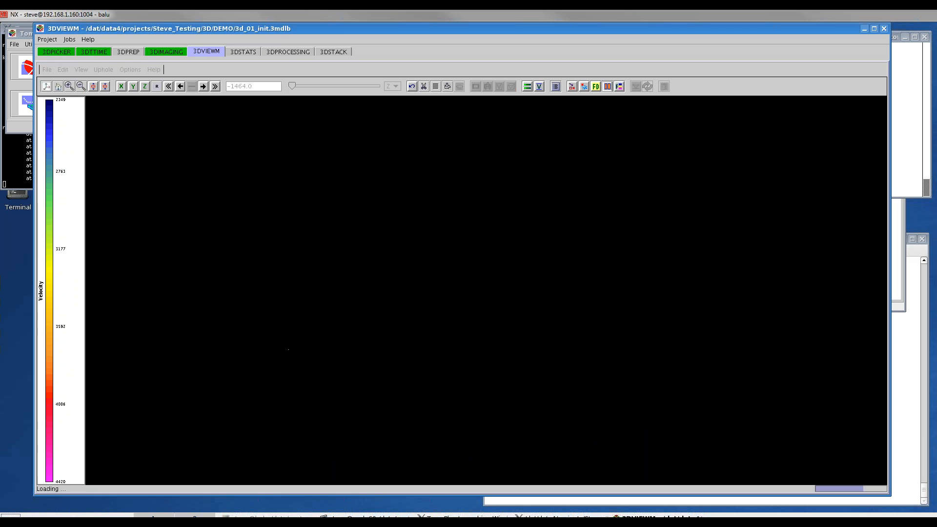
Inspect the tomography velocity model by moving the Z slice down to -1192 and back up to -1464
{"action": "left_click_drag", "start_coordinate": [458, 275], "coordinate": [455, 268]}
{"action": "left_click_drag", "start_coordinate": [291, 86], "coordinate": [318, 86]}
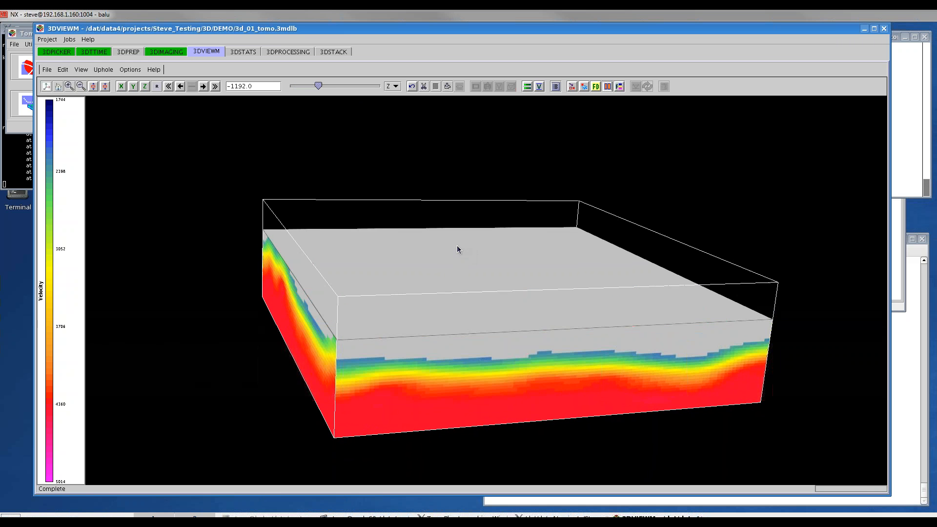
{"action": "left_click_drag", "start_coordinate": [320, 87], "coordinate": [293, 87]}
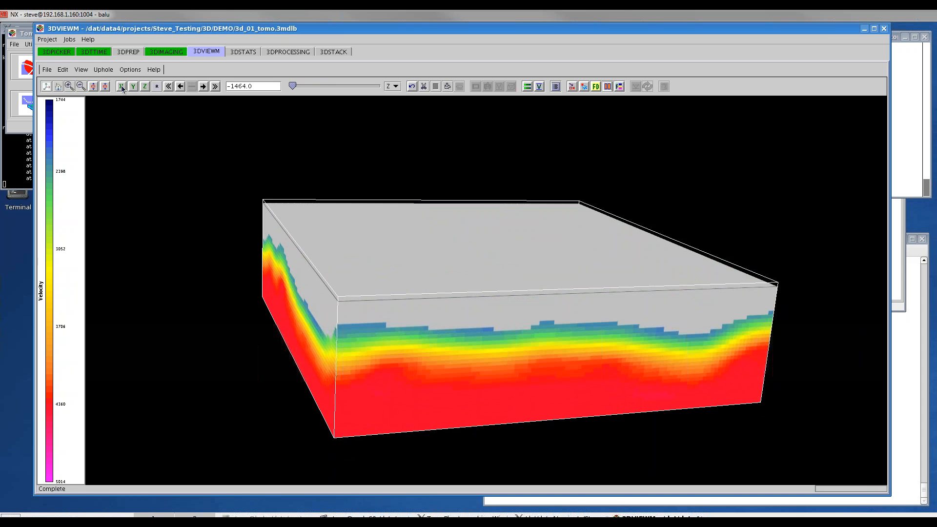
View the velocity model in Y cross-section and inspect slices at -10031, -3299 and -7447
{"action": "left_click", "coordinate": [132, 87]}
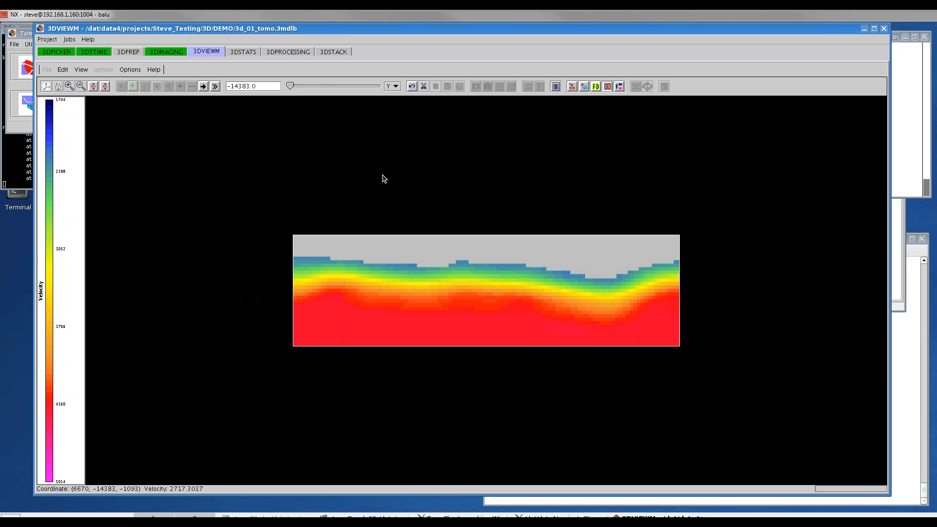
{"action": "left_click", "coordinate": [69, 87]}
{"action": "left_click_drag", "start_coordinate": [289, 87], "coordinate": [317, 86]}
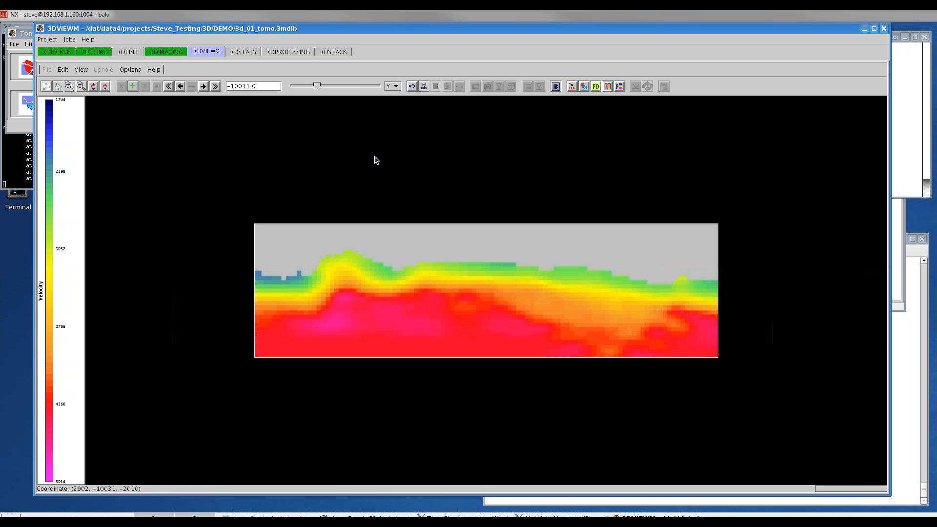
{"action": "left_click_drag", "start_coordinate": [317, 87], "coordinate": [358, 86]}
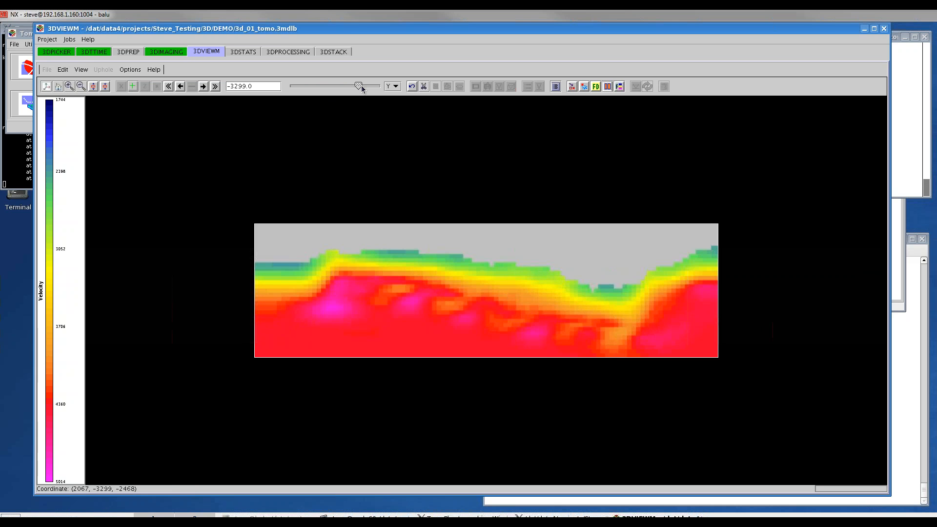
{"action": "left_click_drag", "start_coordinate": [362, 88], "coordinate": [336, 87]}
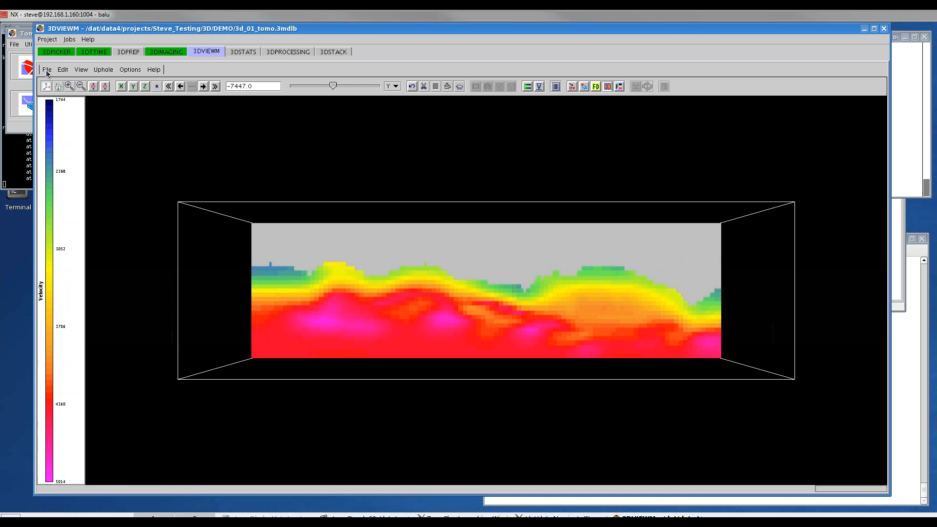
Open the ray density model 3d_01_tomo_ray.3mdlb as a 3D grid model
{"action": "left_click", "coordinate": [47, 72]}
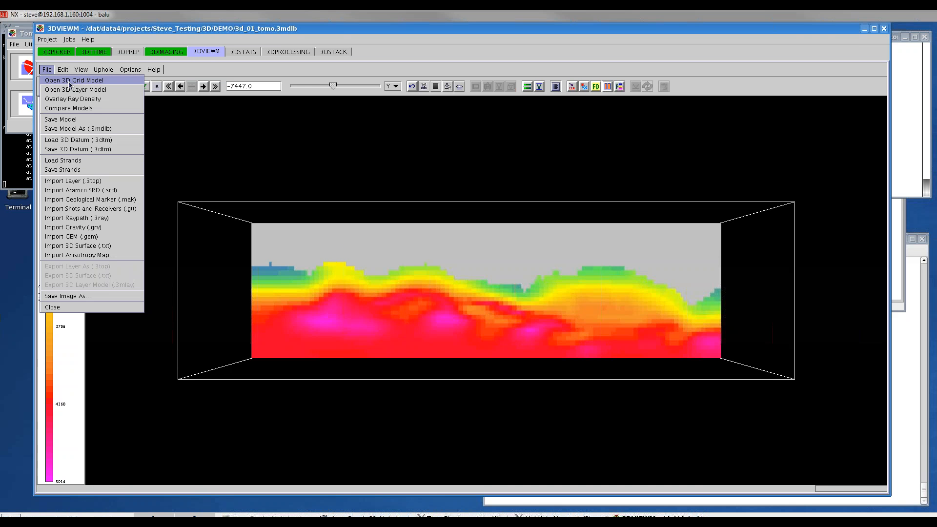
{"action": "left_click", "coordinate": [71, 81]}
{"action": "left_click", "coordinate": [398, 236]}
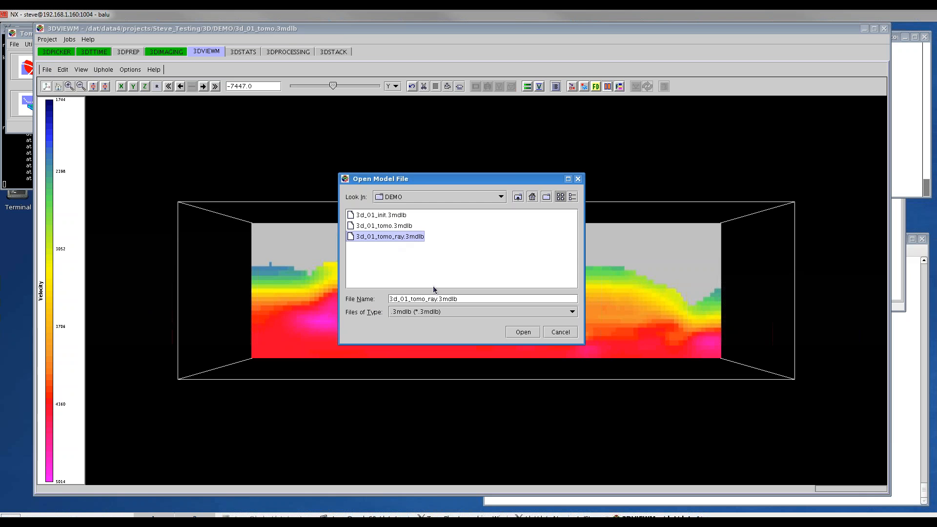
{"action": "left_click", "coordinate": [523, 332]}
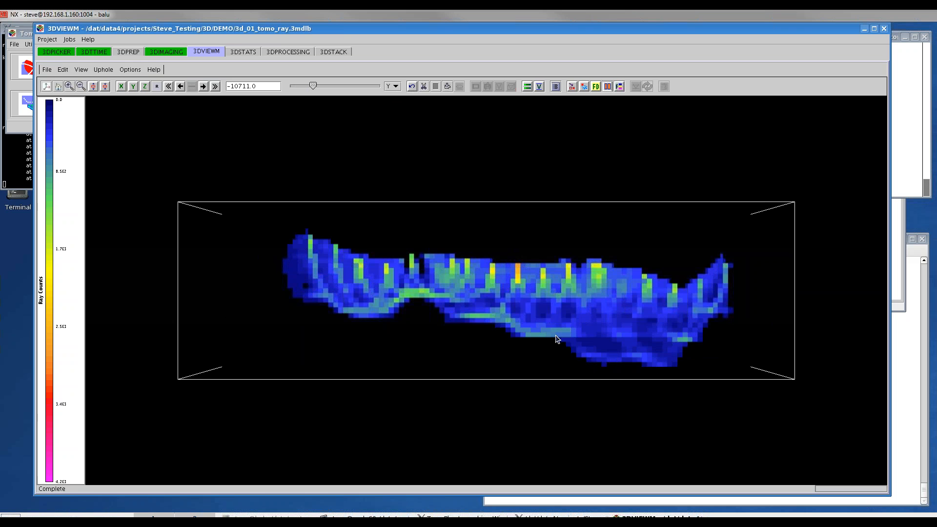
Inspect the ray counts on Y slices at -5679 and -11935
{"action": "left_click_drag", "start_coordinate": [313, 85], "coordinate": [344, 86]}
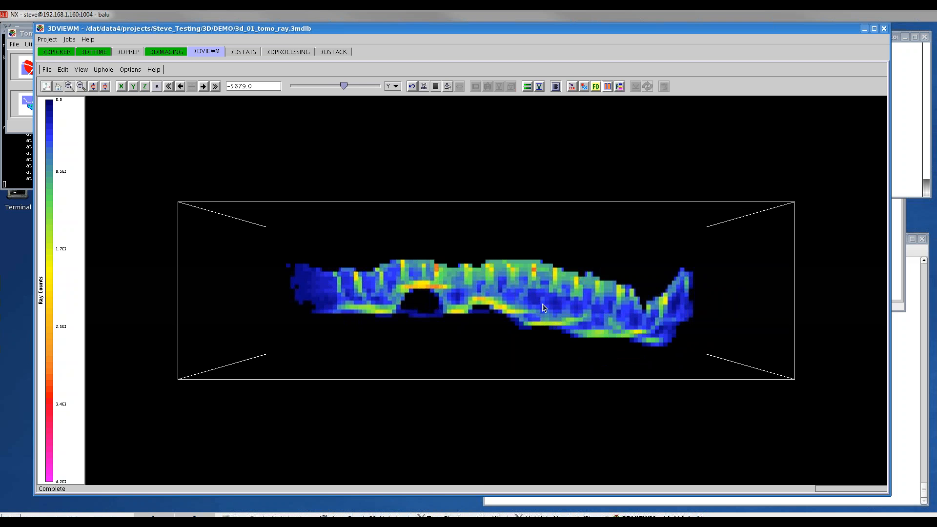
{"action": "left_click_drag", "start_coordinate": [754, 343], "coordinate": [736, 369]}
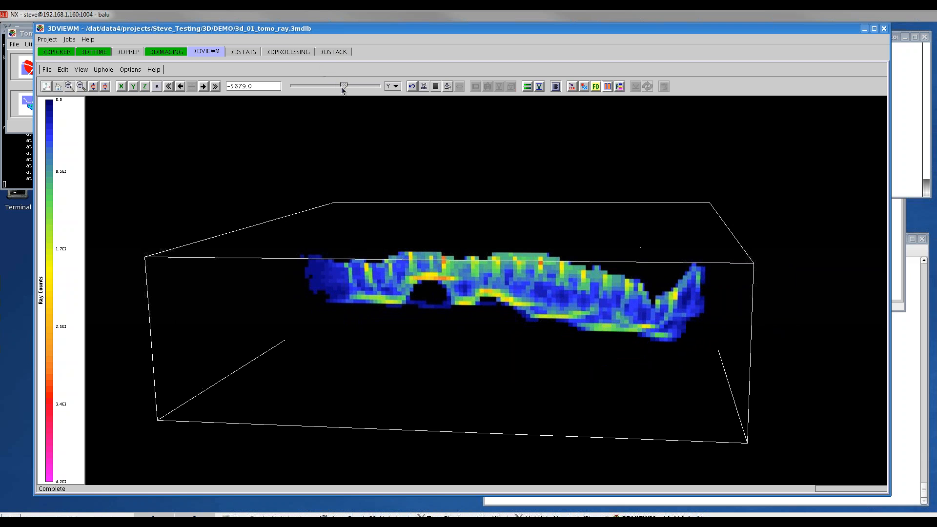
{"action": "left_click_drag", "start_coordinate": [342, 86], "coordinate": [305, 86]}
Switch the slice direction to Z and examine the ray counts at increasing depths from -1124 to -580
{"action": "left_click", "coordinate": [395, 87]}
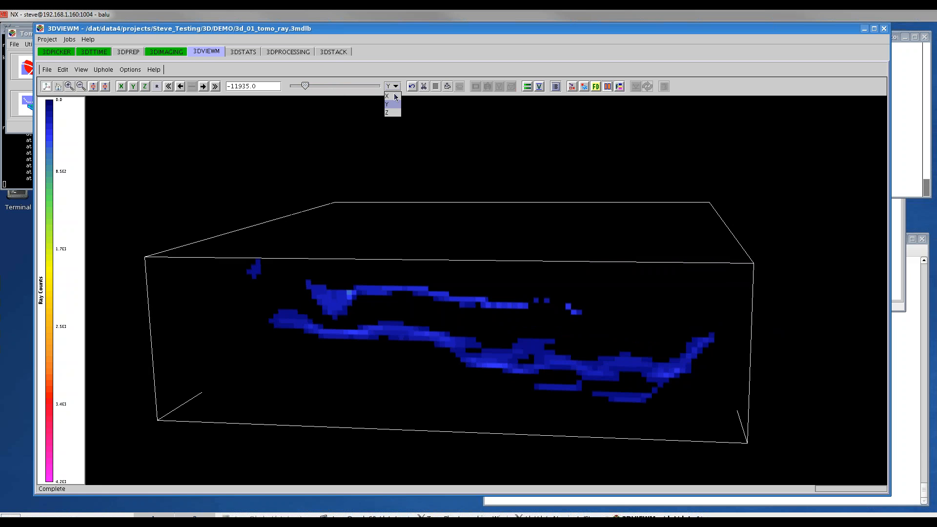
{"action": "left_click", "coordinate": [390, 112]}
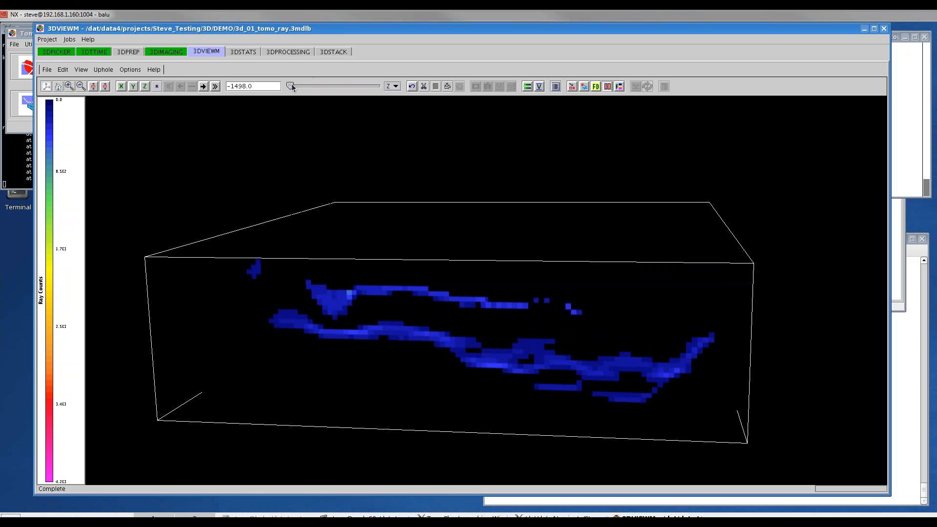
{"action": "left_click_drag", "start_coordinate": [316, 87], "coordinate": [327, 86]}
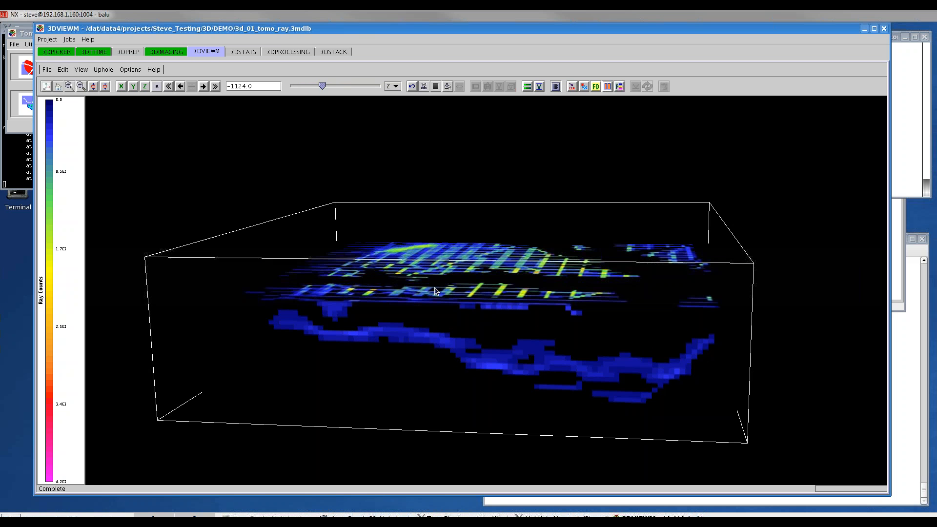
{"action": "left_click_drag", "start_coordinate": [501, 314], "coordinate": [424, 214]}
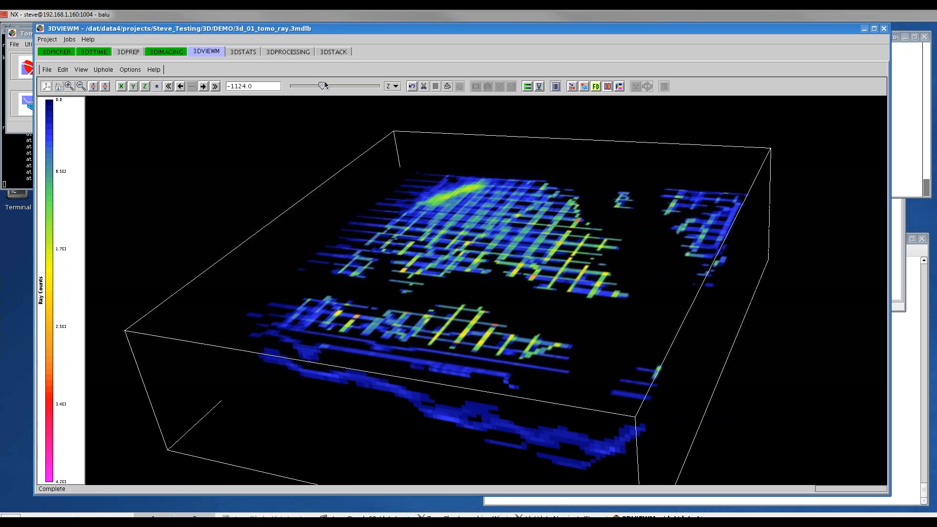
{"action": "left_click_drag", "start_coordinate": [330, 87], "coordinate": [331, 86]}
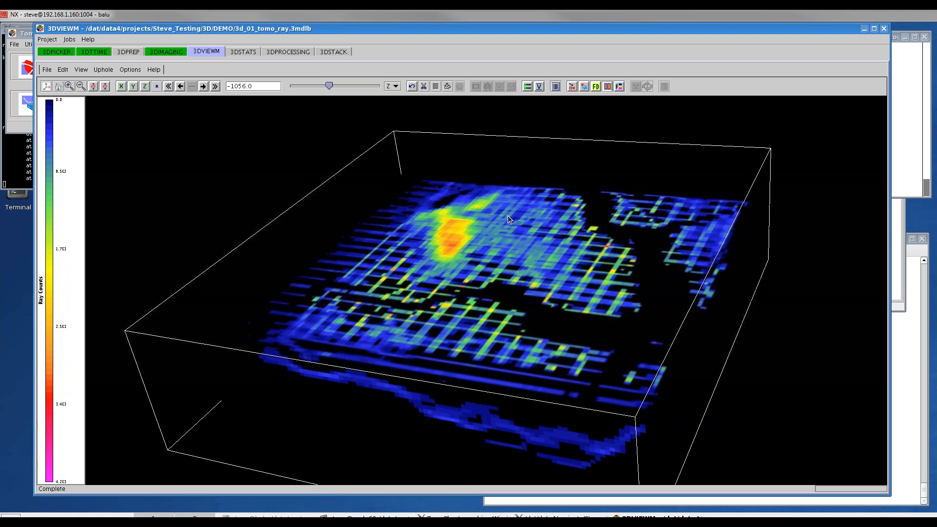
{"action": "left_click", "coordinate": [337, 86]}
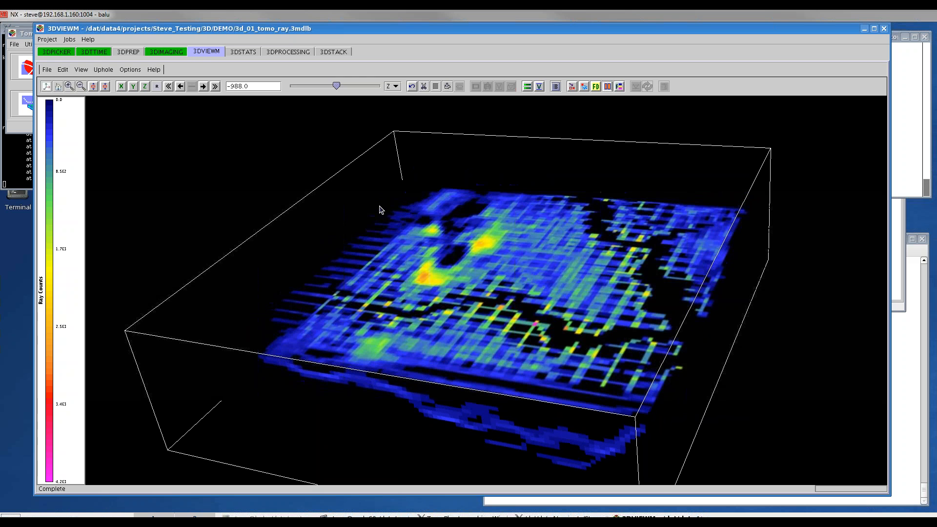
{"action": "left_click_drag", "start_coordinate": [336, 86], "coordinate": [347, 86]}
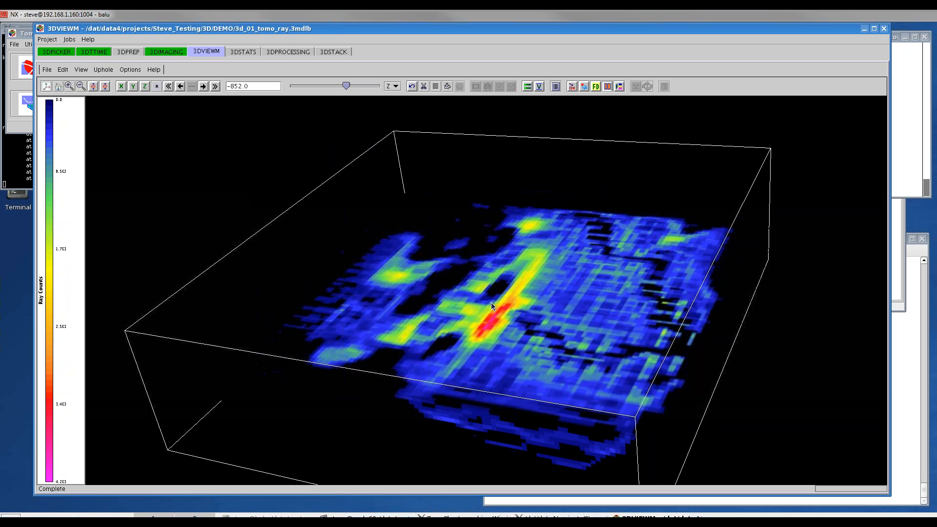
{"action": "left_click_drag", "start_coordinate": [346, 86], "coordinate": [374, 87]}
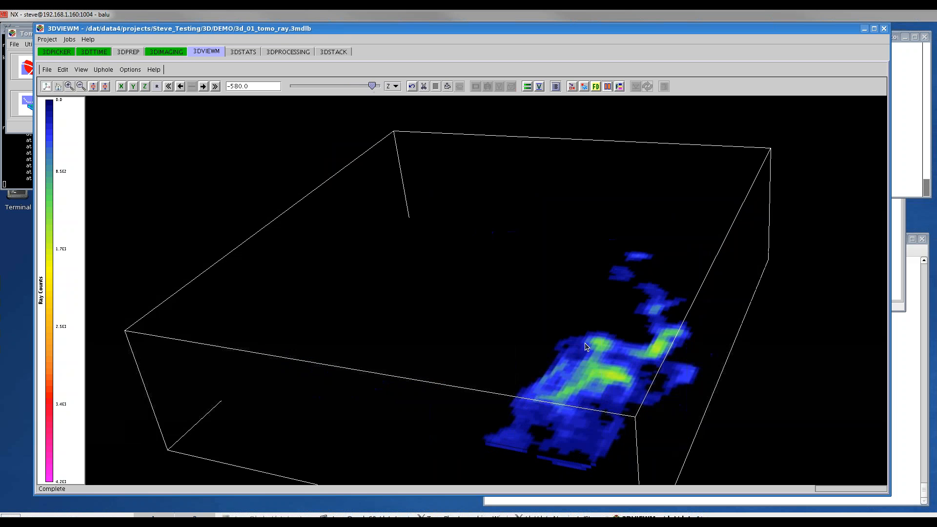
Examine the ray coverage again on the shallow Z slices, from -1498 down to -1260
{"action": "left_click_drag", "start_coordinate": [531, 404], "coordinate": [523, 260]}
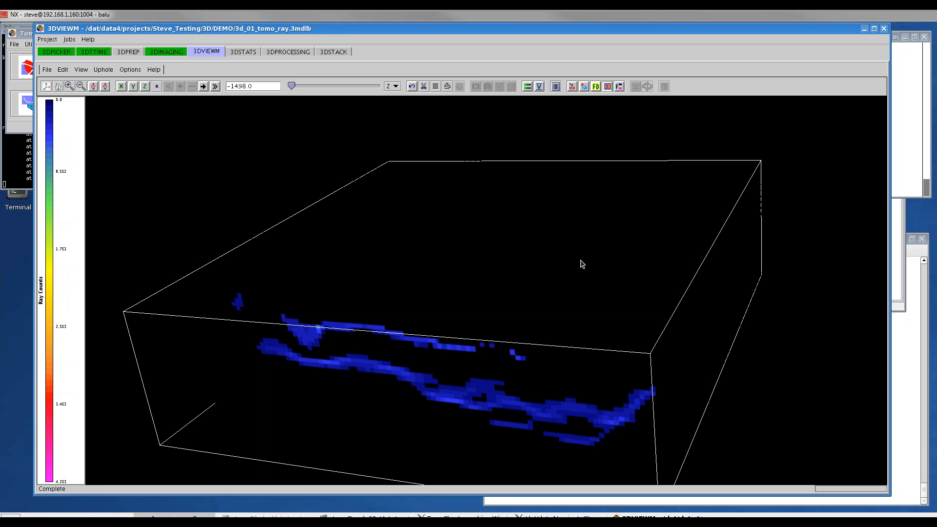
{"action": "left_click_drag", "start_coordinate": [580, 371], "coordinate": [582, 365]}
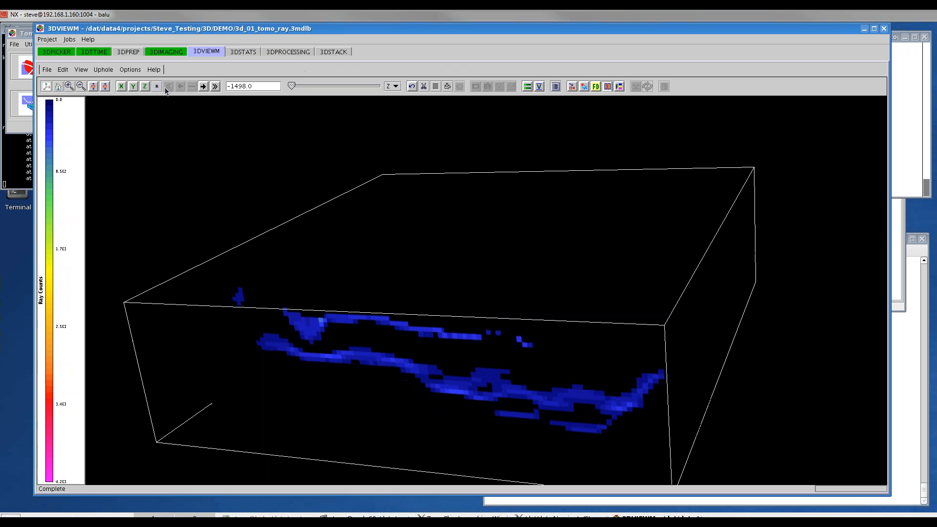
{"action": "left_click_drag", "start_coordinate": [300, 88], "coordinate": [302, 88]}
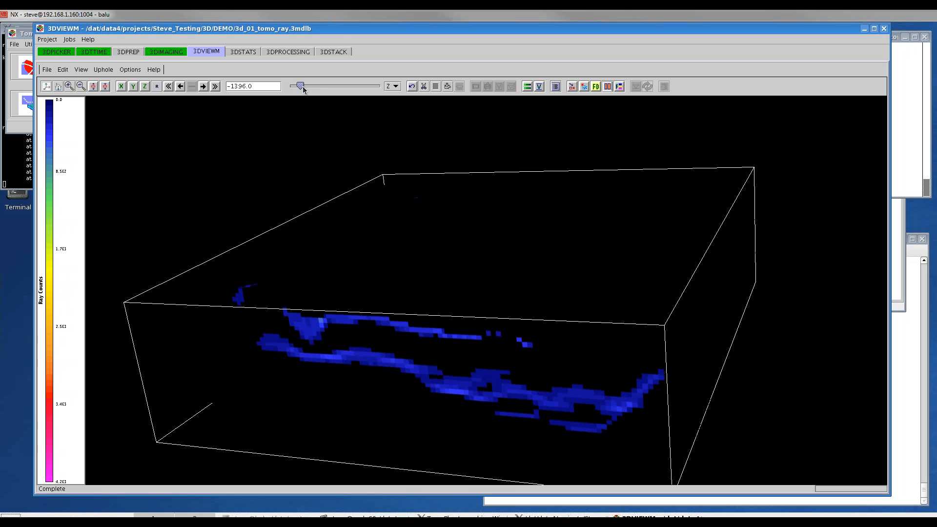
{"action": "left_click_drag", "start_coordinate": [310, 89], "coordinate": [312, 88]}
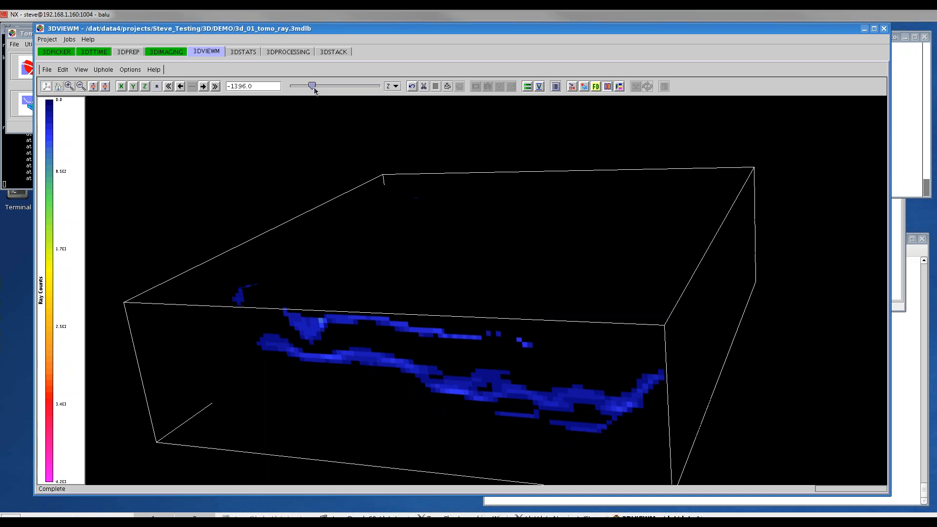
Reopen the velocity model 3d_01_tomo.3mdlb and show it as a full 3D block seen from above
{"action": "left_click", "coordinate": [48, 70]}
{"action": "left_click", "coordinate": [62, 80]}
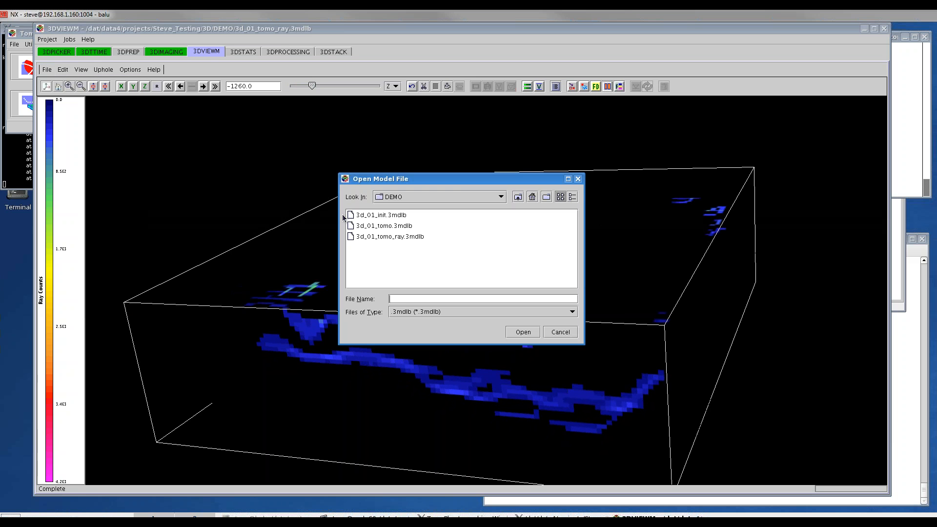
{"action": "left_click", "coordinate": [403, 227]}
{"action": "left_click", "coordinate": [526, 333]}
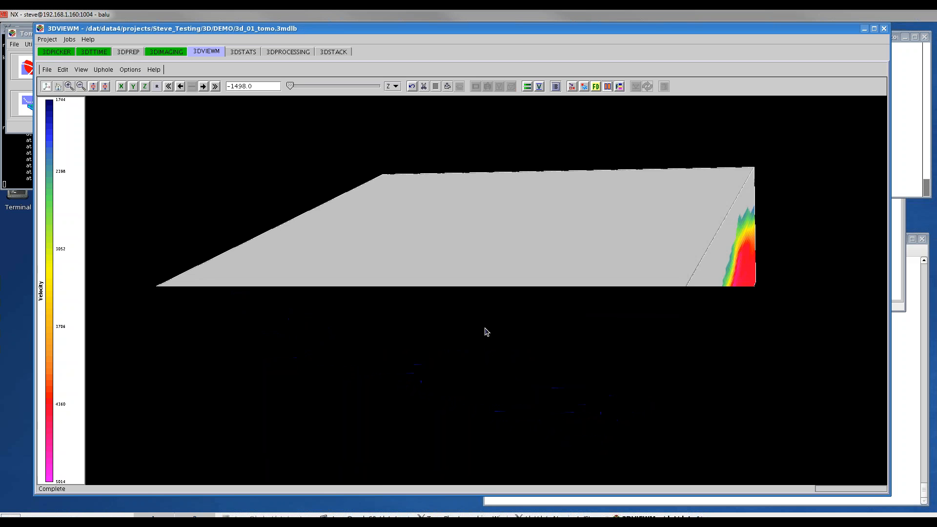
{"action": "left_click_drag", "start_coordinate": [458, 260], "coordinate": [456, 215]}
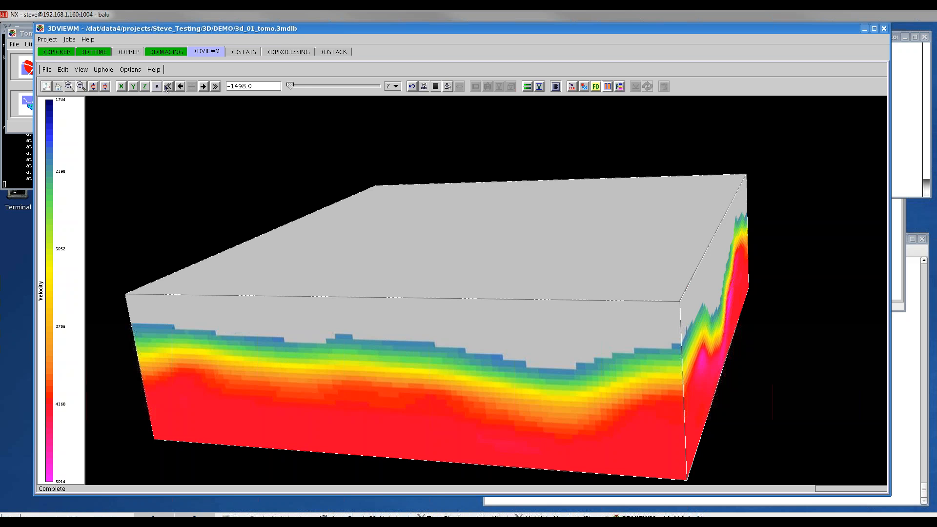
Cut the velocity block at Z slice -886 and import the topography layer 3d_01_tomo.3top
{"action": "left_click_drag", "start_coordinate": [292, 87], "coordinate": [346, 89]}
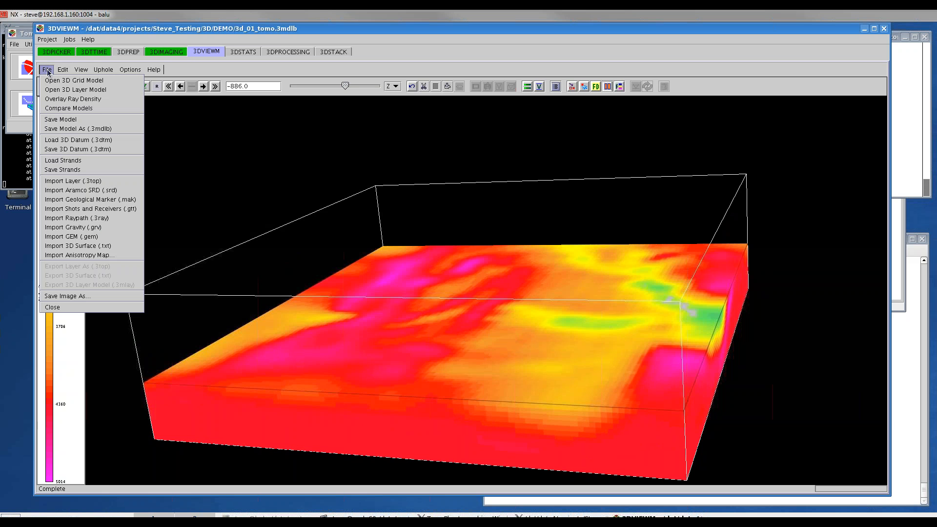
{"action": "left_click", "coordinate": [93, 181]}
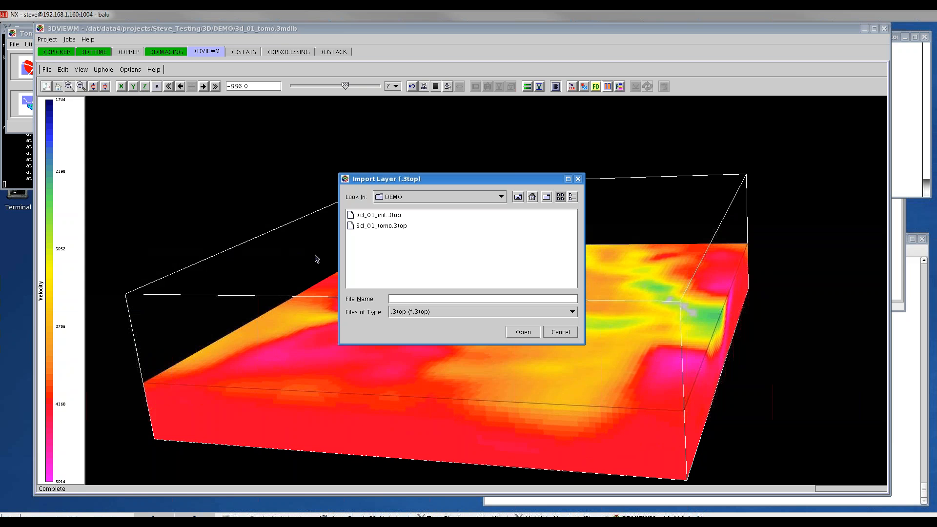
{"action": "left_click", "coordinate": [382, 226]}
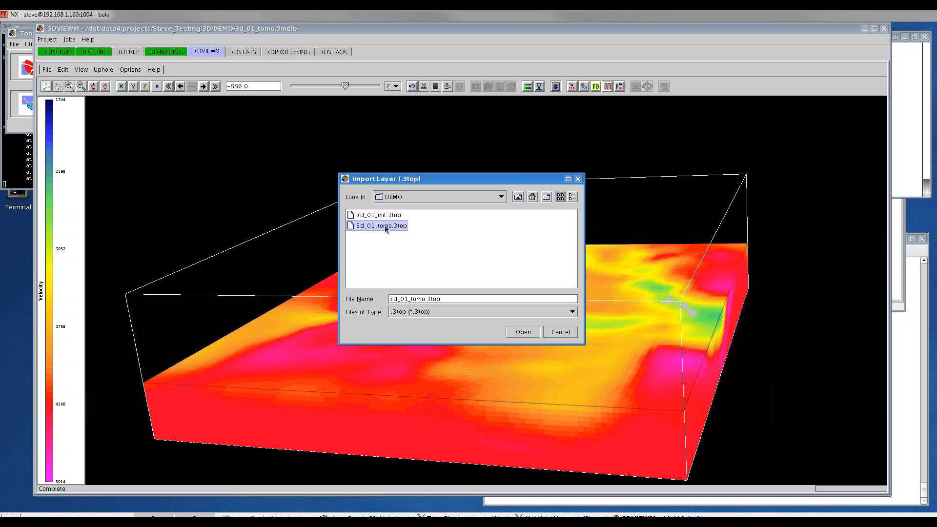
{"action": "left_click", "coordinate": [523, 332]}
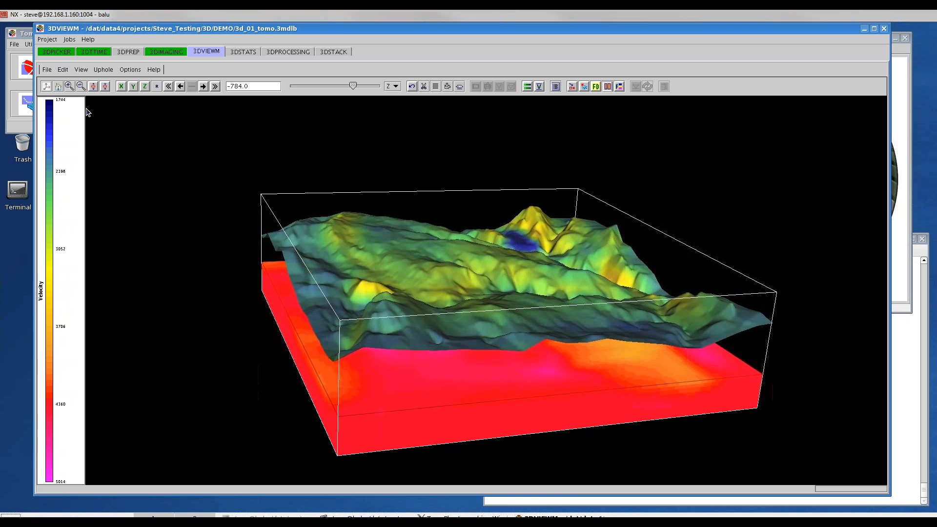
Smooth the imported topography surface with a smoothing window of 10 cells in X and 10 cells in Y
{"action": "left_click", "coordinate": [46, 70]}
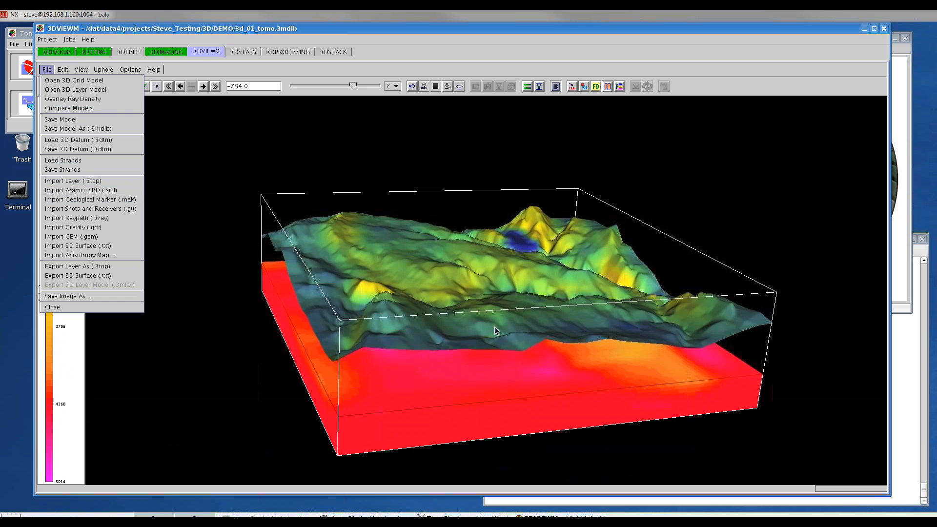
{"action": "left_click", "coordinate": [370, 29]}
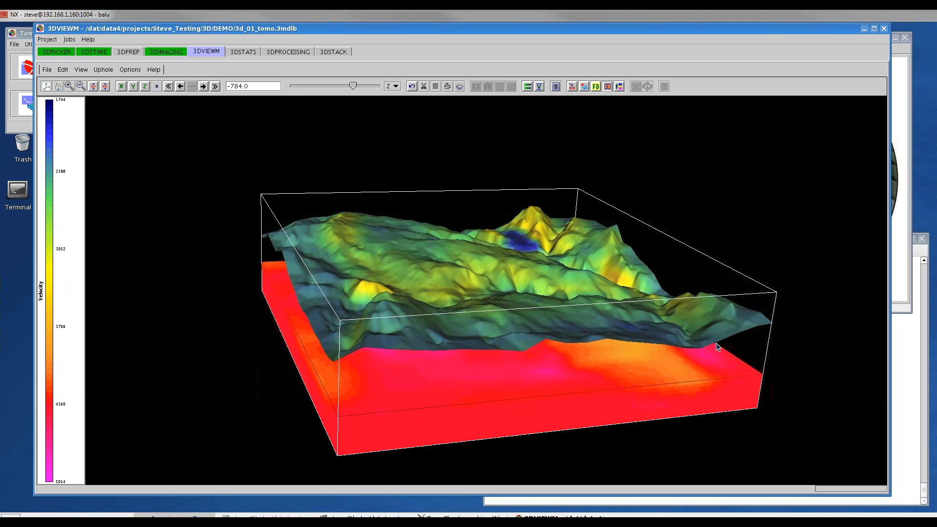
{"action": "left_click", "coordinate": [750, 333]}
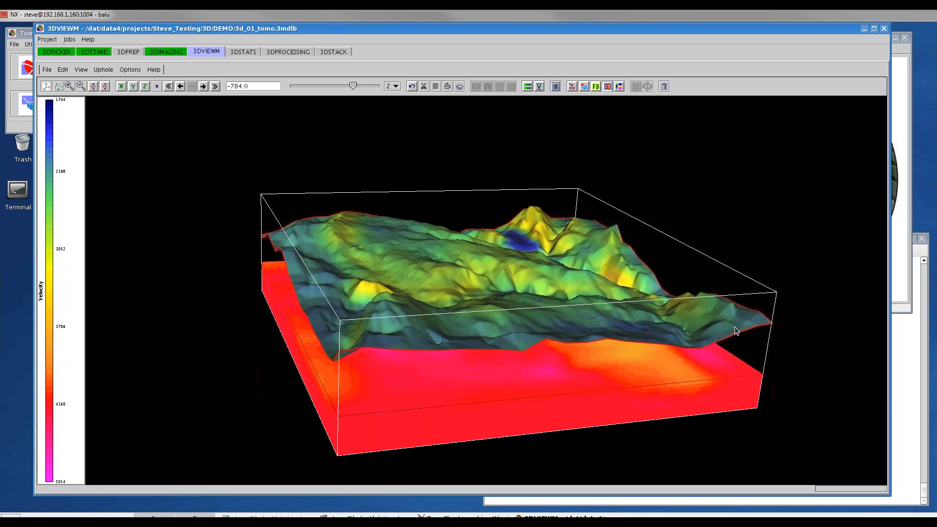
{"action": "left_click", "coordinate": [63, 69]}
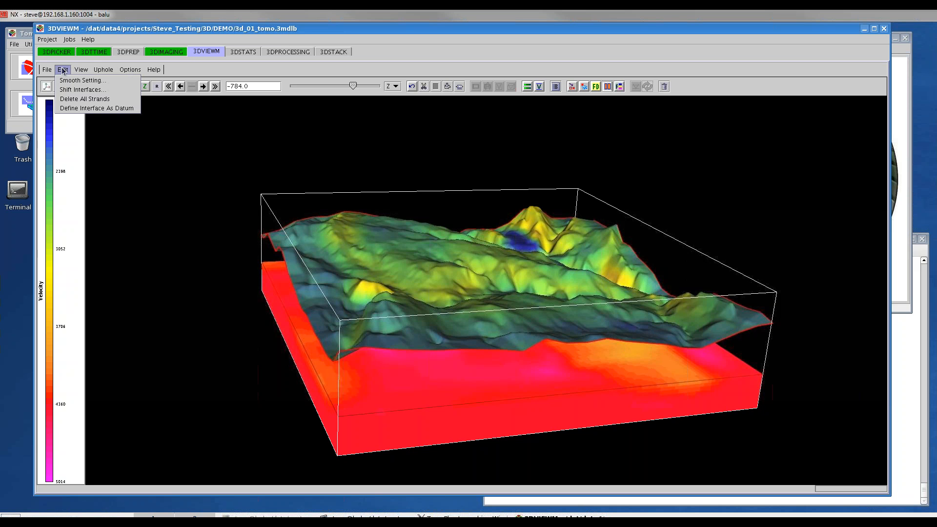
{"action": "left_click", "coordinate": [68, 80]}
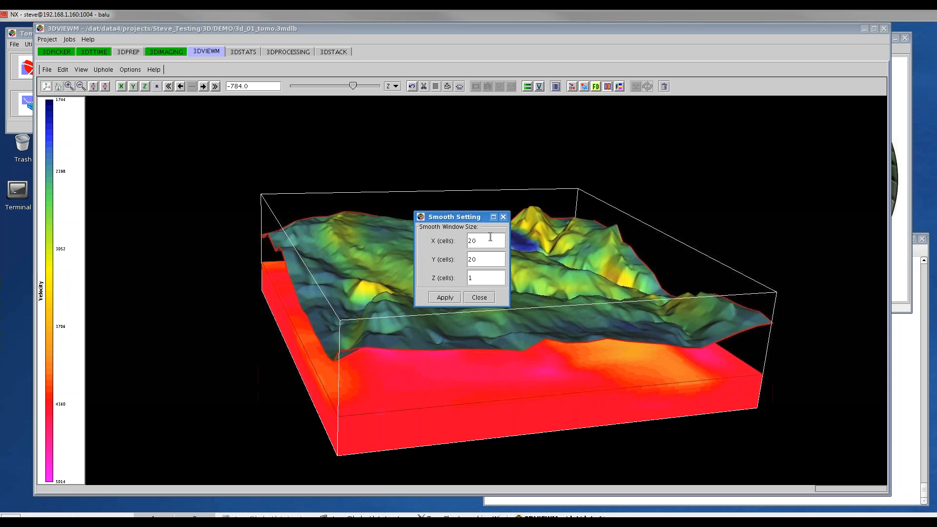
{"action": "double_click", "coordinate": [467, 240]}
{"action": "type", "text": "10"}
{"action": "double_click", "coordinate": [481, 260]}
{"action": "type", "text": "10"}
{"action": "left_click", "coordinate": [449, 298]}
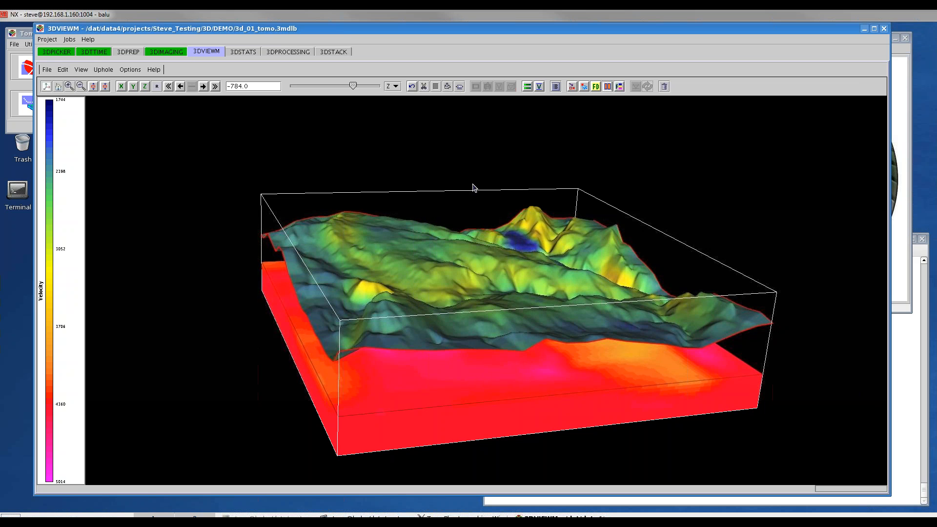
{"action": "left_click", "coordinate": [459, 87]}
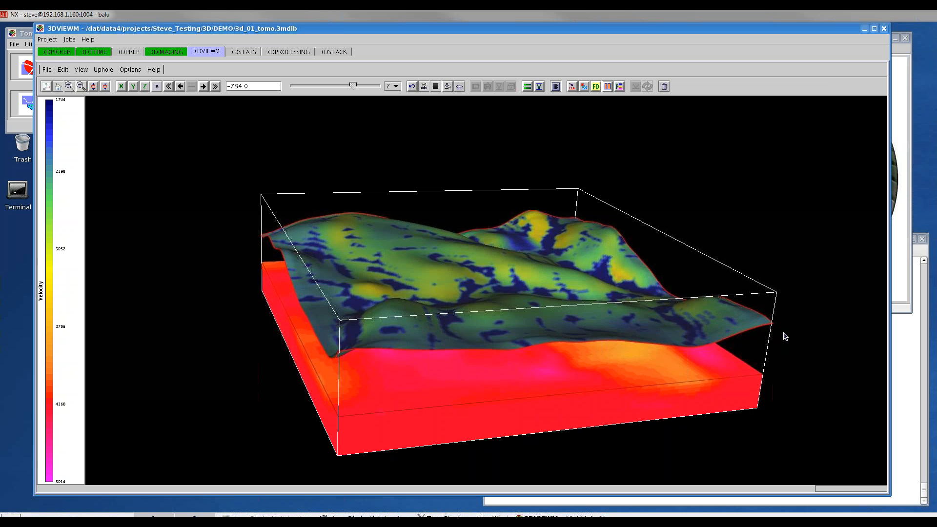
{"action": "left_click_drag", "start_coordinate": [800, 345], "coordinate": [796, 335]}
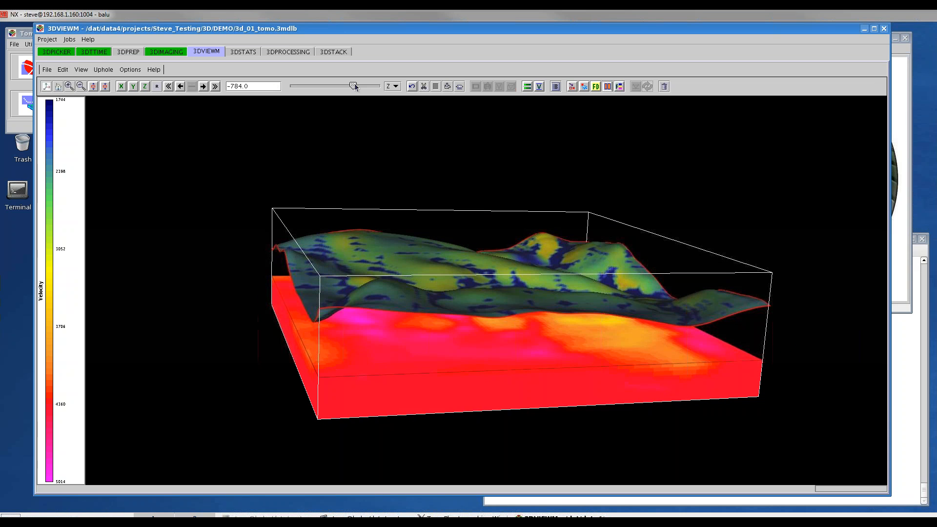
Check the smoothed topography against the velocity model on Y slices, ending at -6971
{"action": "left_click", "coordinate": [134, 88]}
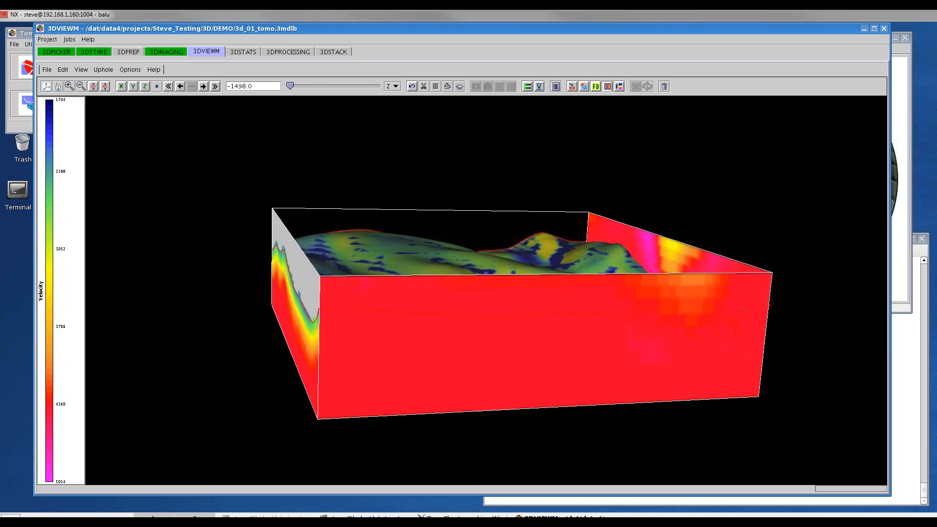
{"action": "left_click", "coordinate": [133, 87]}
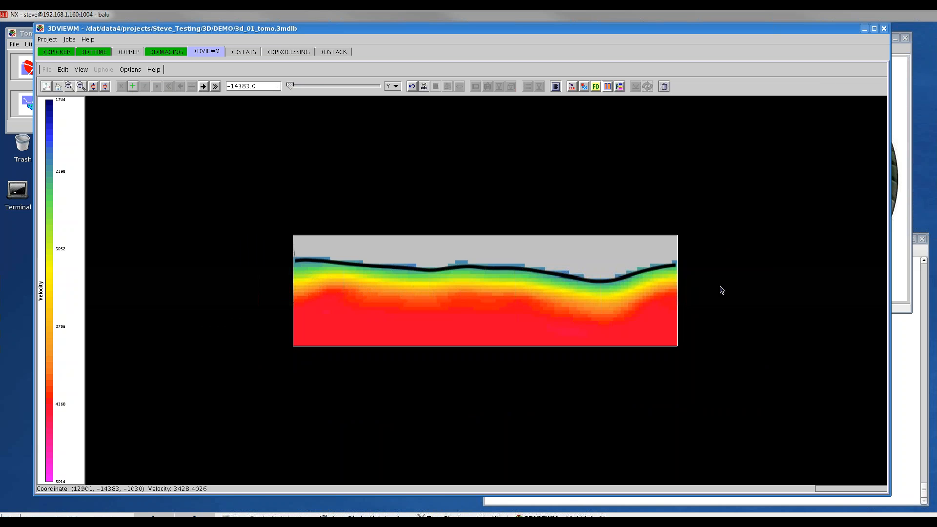
{"action": "left_click_drag", "start_coordinate": [290, 86], "coordinate": [334, 87]}
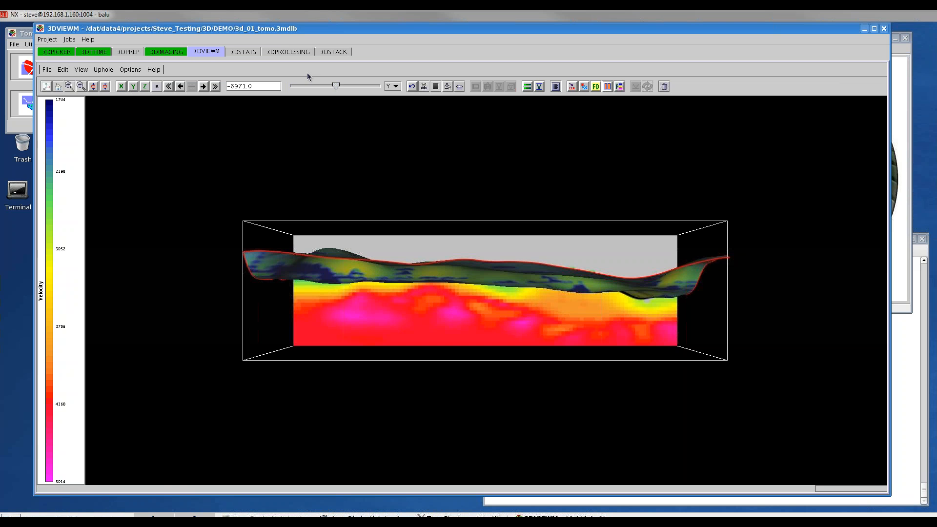
Extract an iso-velocity interface from the model at a velocity of 4100
{"action": "left_click", "coordinate": [129, 70]}
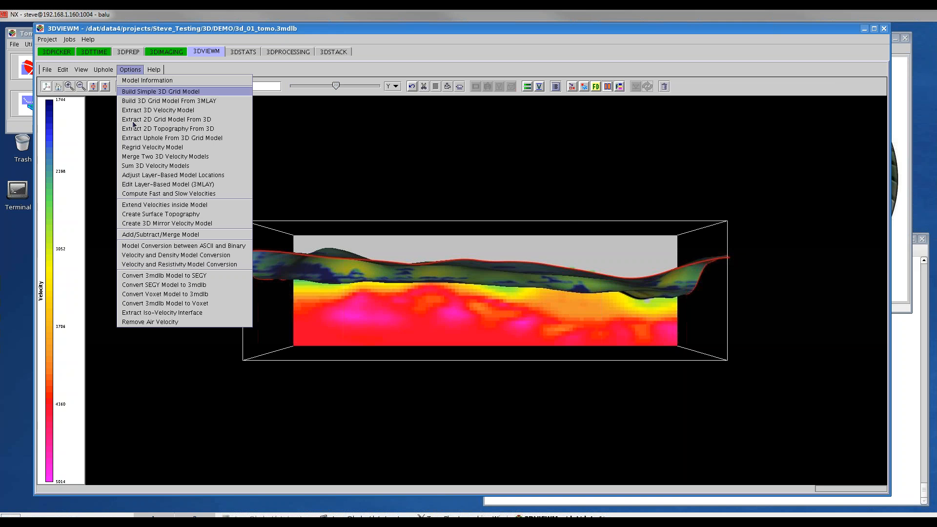
{"action": "left_click", "coordinate": [166, 313]}
{"action": "left_click_drag", "start_coordinate": [457, 240], "coordinate": [412, 235]}
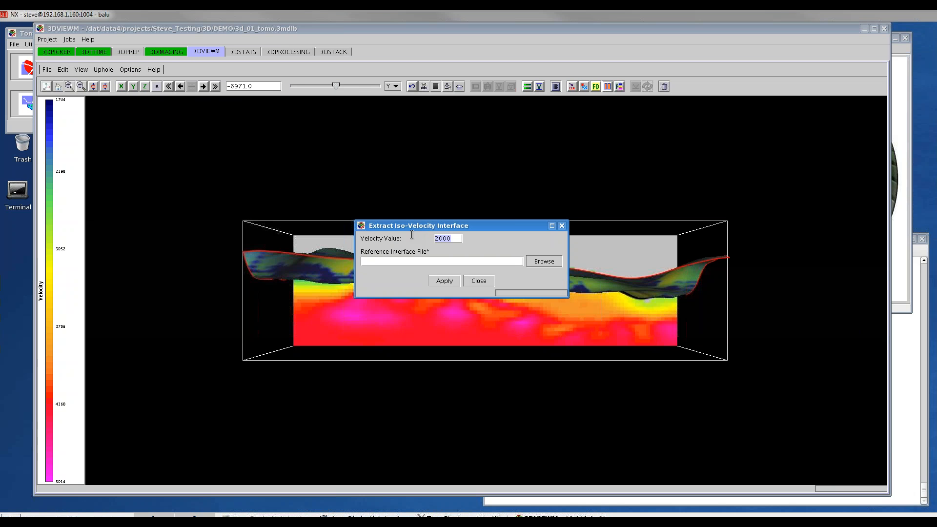
{"action": "type", "text": "4100"}
{"action": "left_click", "coordinate": [444, 282]}
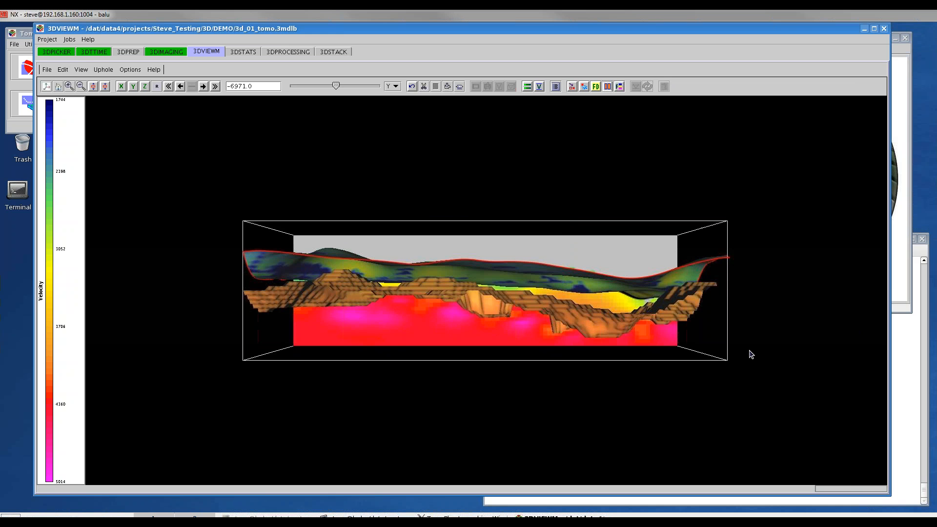
Smooth the extracted iso-velocity interface repeatedly and check both interfaces on the Y slice at -10847
{"action": "left_click_drag", "start_coordinate": [773, 350], "coordinate": [747, 349]}
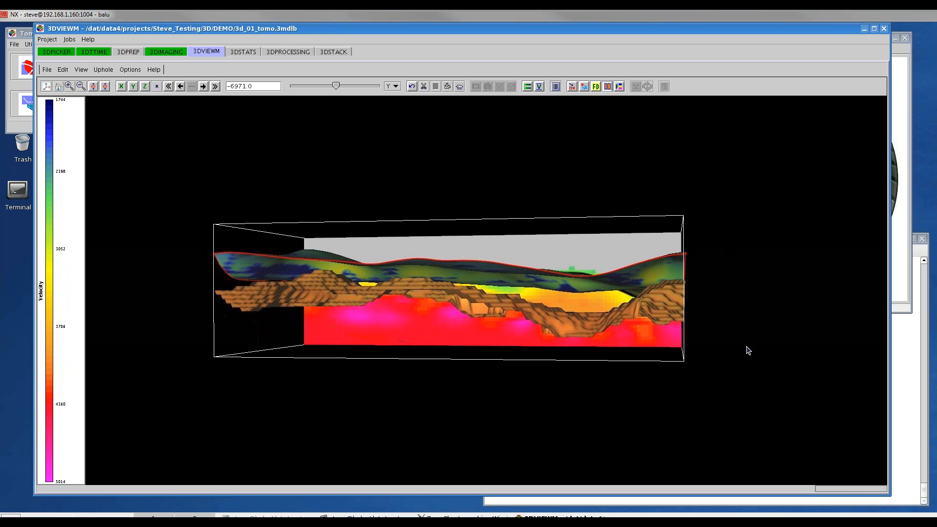
{"action": "left_click", "coordinate": [632, 306]}
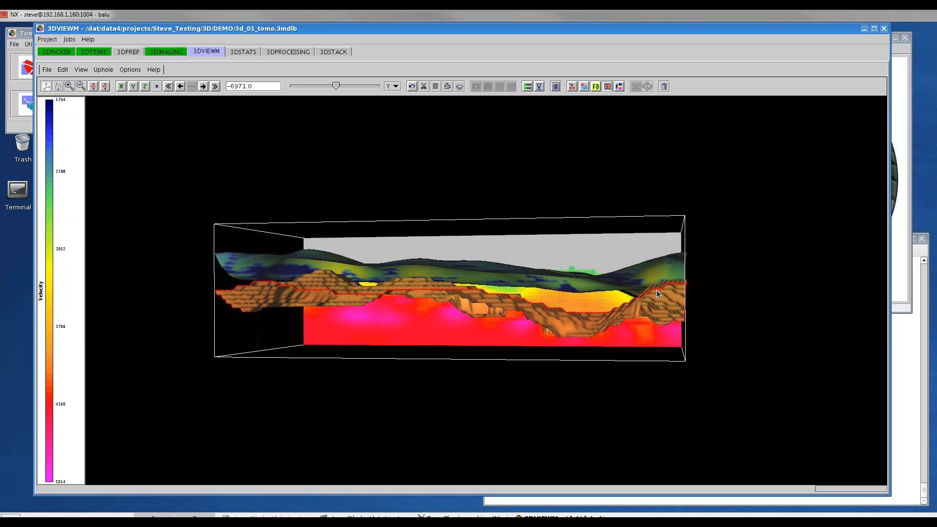
{"action": "left_click", "coordinate": [460, 86]}
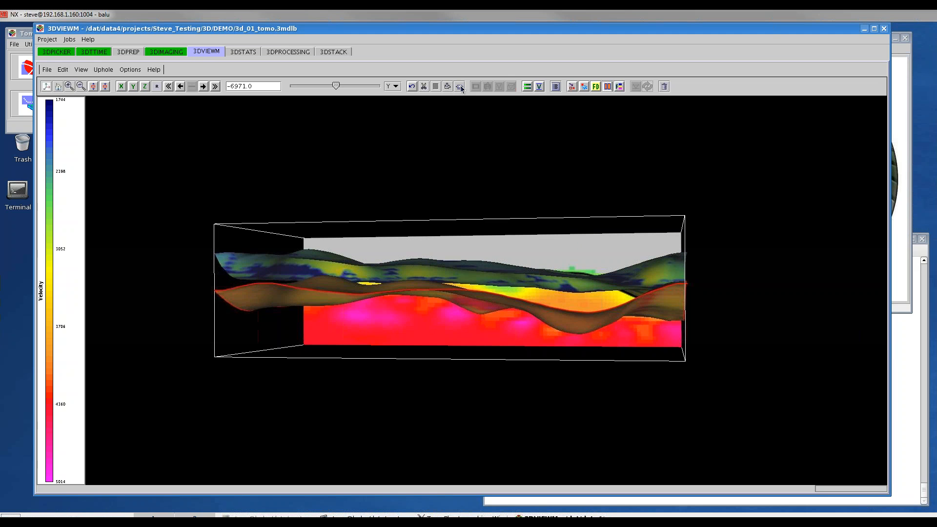
{"action": "left_click", "coordinate": [460, 87]}
{"action": "left_click", "coordinate": [460, 86]}
{"action": "left_click", "coordinate": [133, 87]}
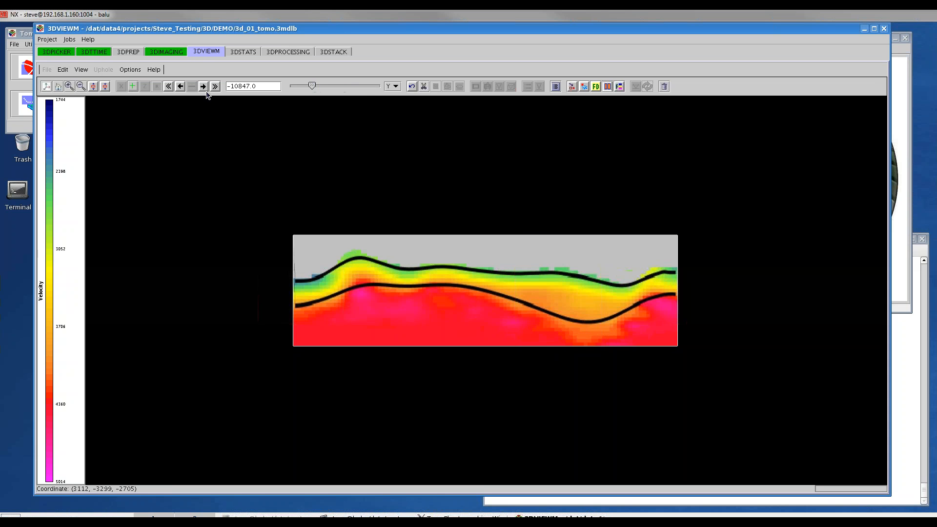
{"action": "left_click", "coordinate": [131, 85]}
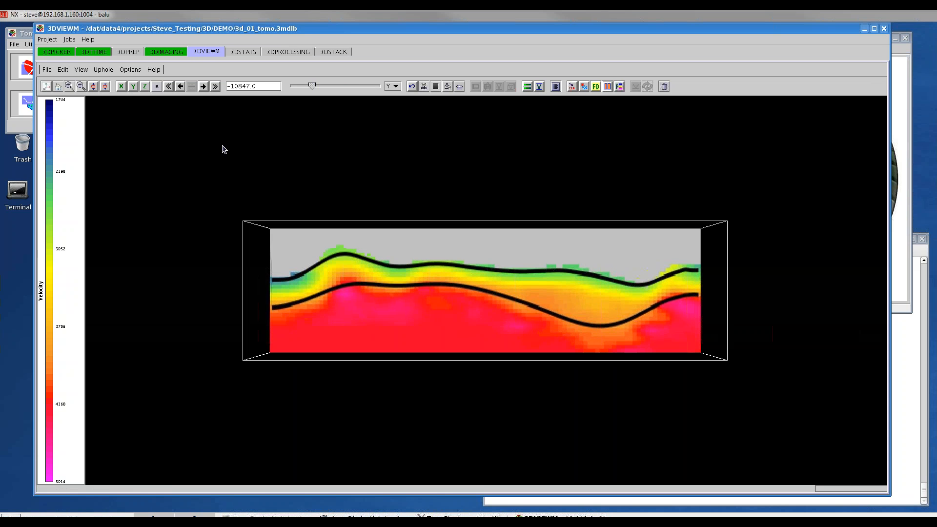
Save the interfaces as datum file 3d_01.3dtm, with the top layer as floating datum and the bottom layer as intermediate datum
{"action": "left_click", "coordinate": [47, 71]}
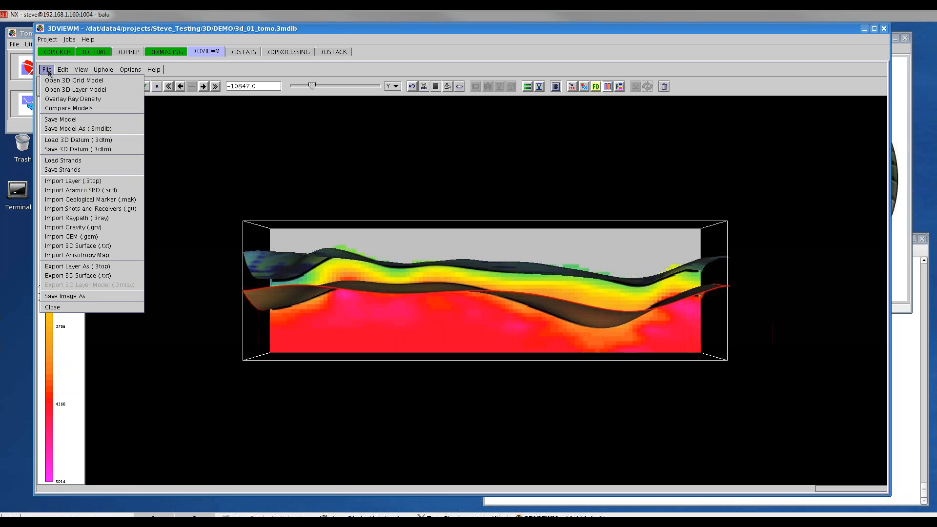
{"action": "left_click", "coordinate": [87, 150]}
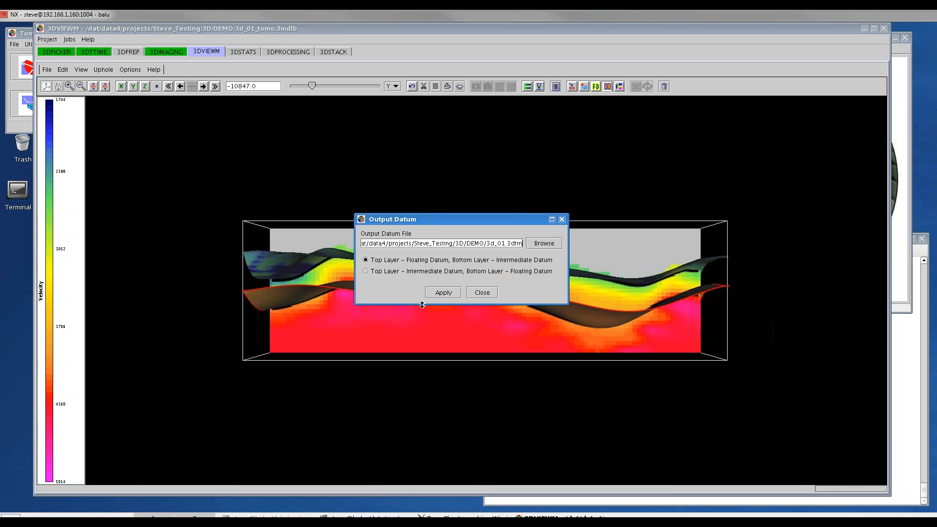
{"action": "left_click", "coordinate": [439, 292]}
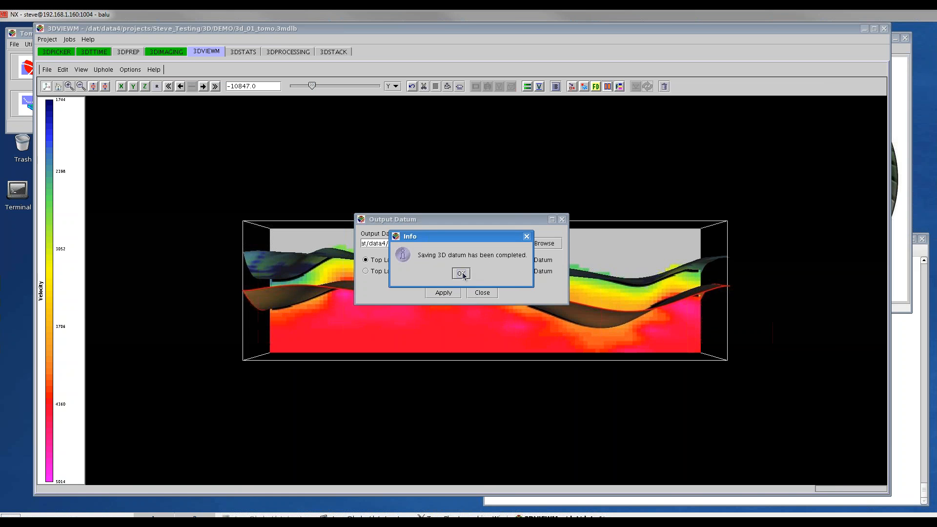
{"action": "left_click", "coordinate": [460, 273]}
{"action": "left_click", "coordinate": [482, 293]}
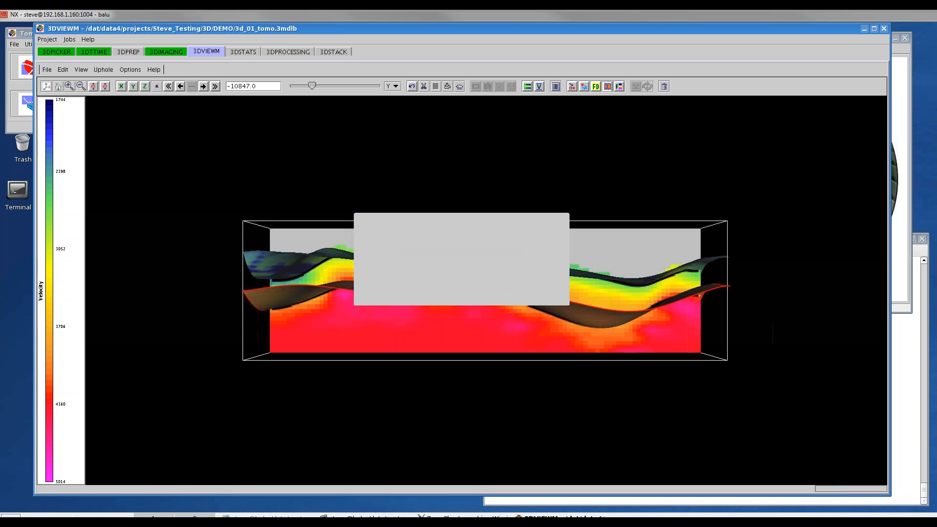
Open the statics calculation in 3DSTATS and review its velocity model, datum, geometry and traveltime pick input files
{"action": "left_click", "coordinate": [242, 53]}
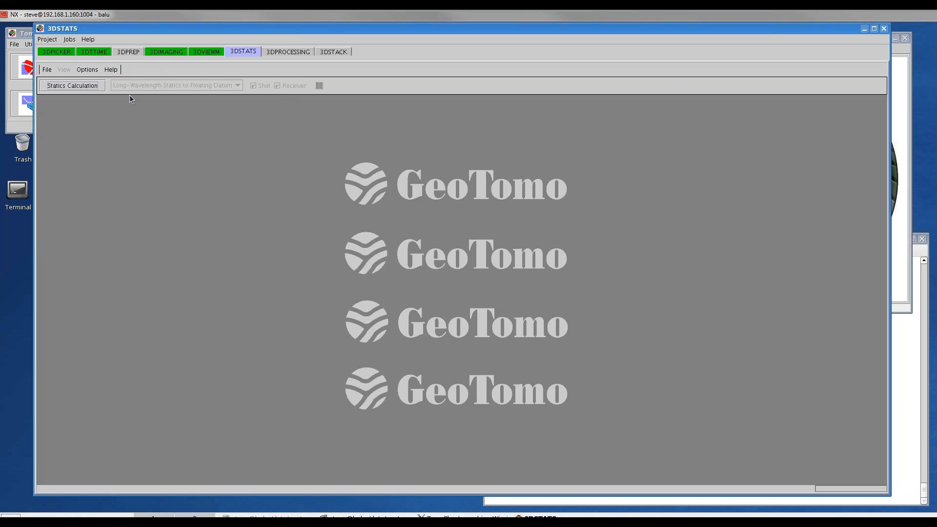
{"action": "left_click", "coordinate": [85, 86]}
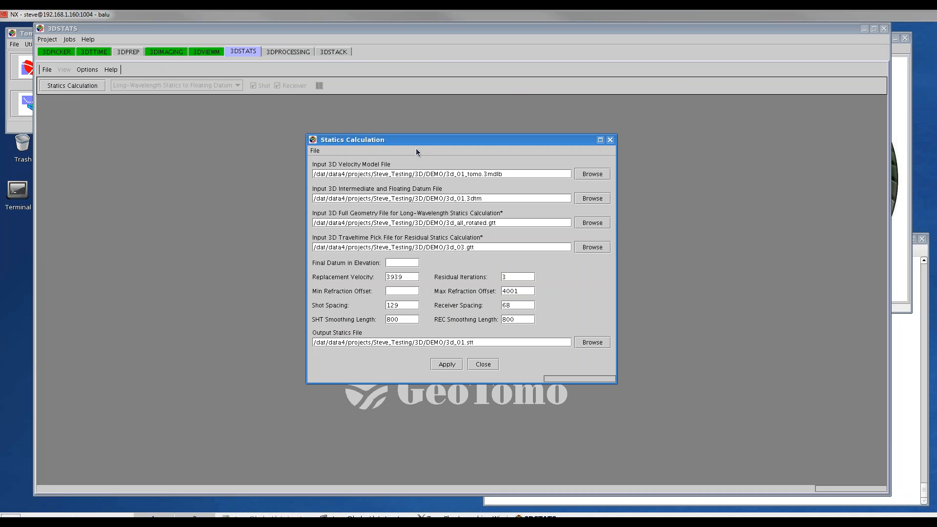
{"action": "left_click_drag", "start_coordinate": [413, 174], "coordinate": [391, 198]}
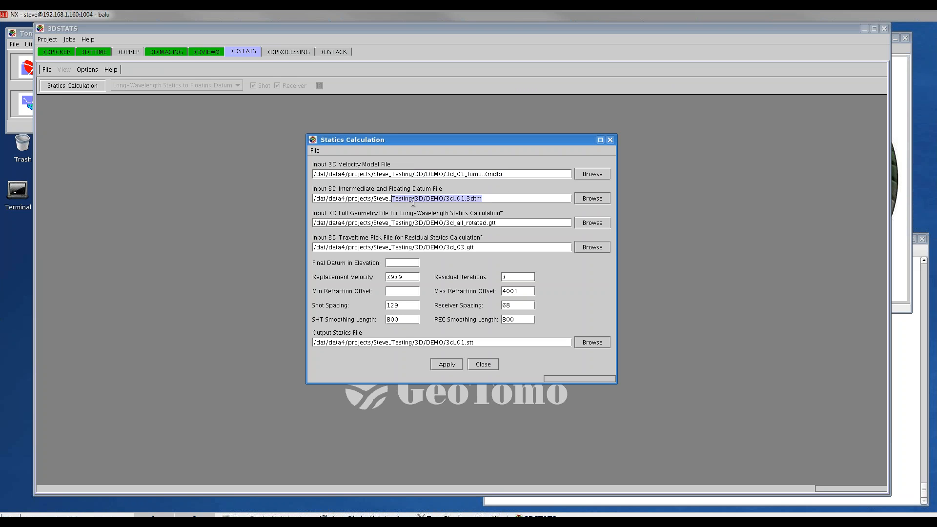
{"action": "left_click", "coordinate": [502, 223]}
{"action": "triple_click", "coordinate": [470, 248]}
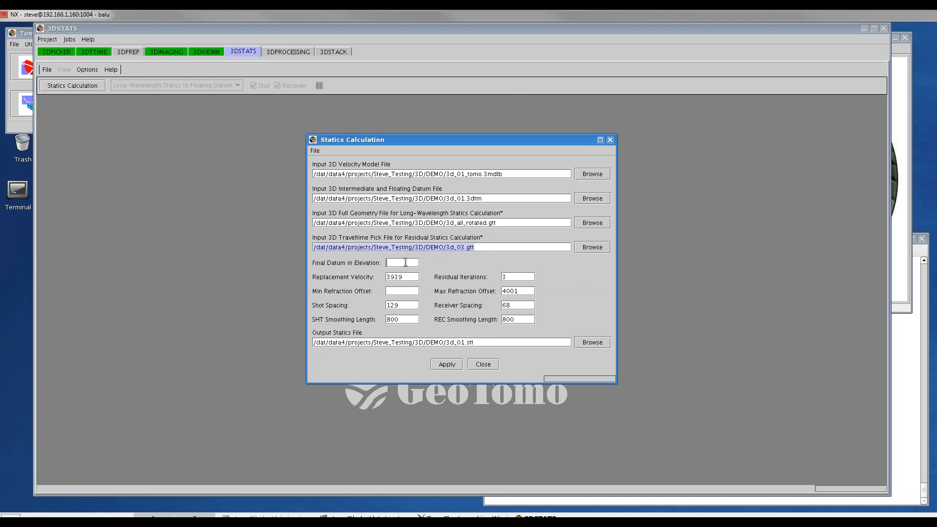
Set the final datum elevation to 1400, replacement velocity to 4100, and minimum and maximum refraction offsets to 500 and 3000
{"action": "left_click", "coordinate": [405, 262]}
{"action": "type", "text": "1400"}
{"action": "double_click", "coordinate": [407, 277]}
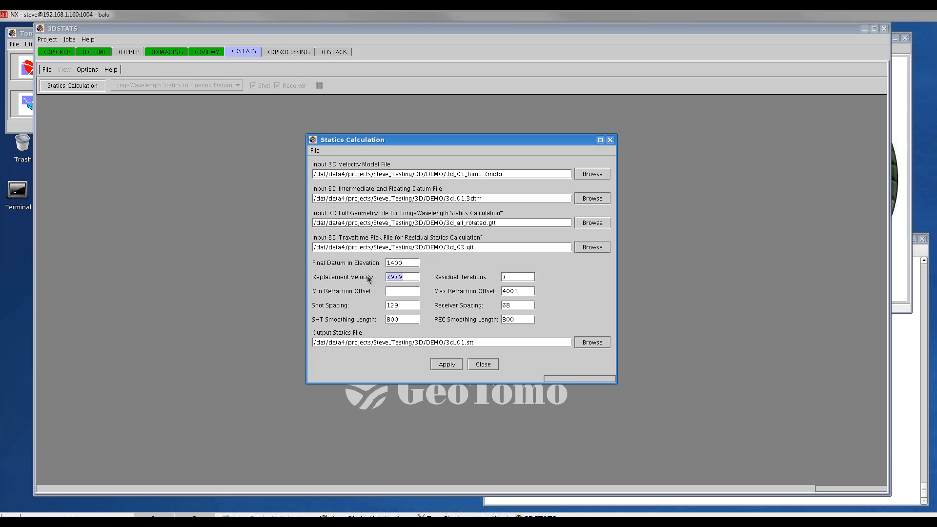
{"action": "type", "text": "4100"}
{"action": "left_click", "coordinate": [406, 291]}
{"action": "type", "text": "0"}
{"action": "left_click_drag", "start_coordinate": [519, 292], "coordinate": [483, 293]}
{"action": "type", "text": "3000"}
Run the statics calculation with output file 3d_01.stt and clear the dialog off the statics map
{"action": "left_click", "coordinate": [450, 366]}
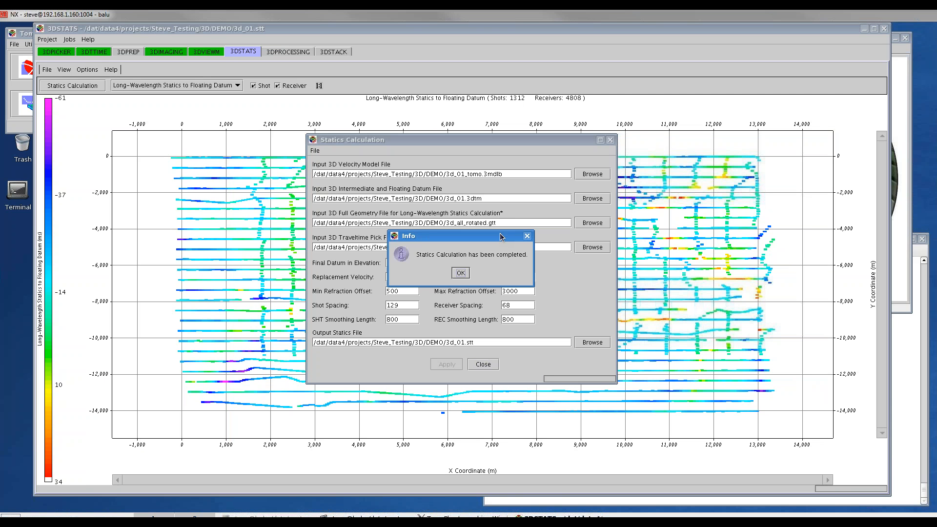
{"action": "left_click", "coordinate": [461, 273]}
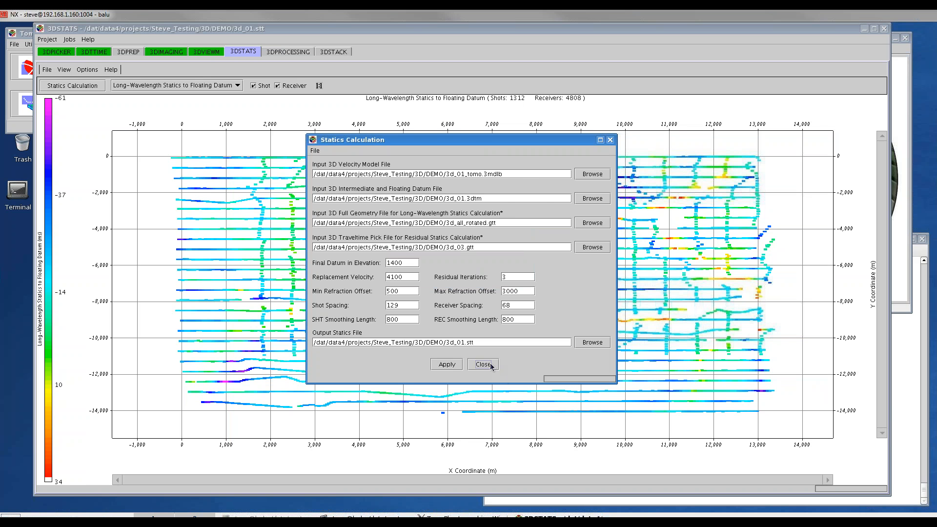
{"action": "left_click_drag", "start_coordinate": [351, 139], "coordinate": [936, 166]}
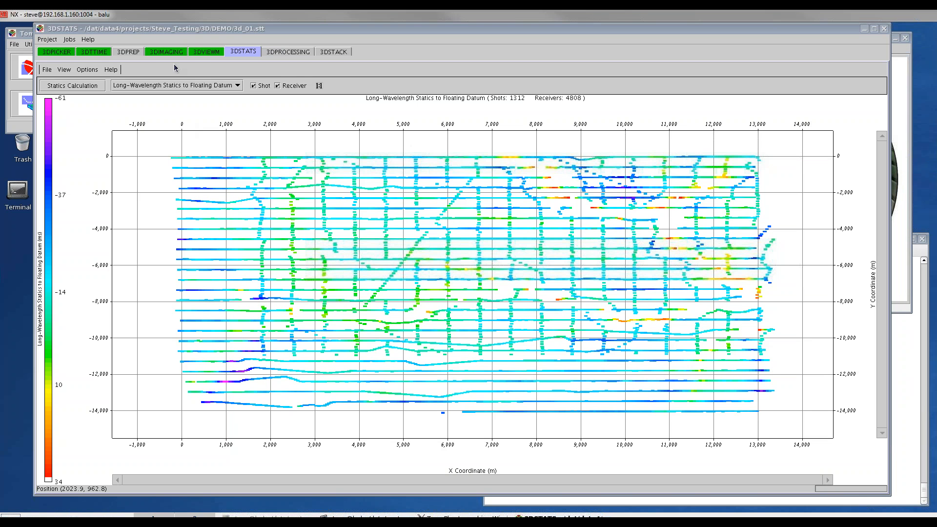
Display the Residual Statics map and recheck the statics calculation parameters, clearing the dialog off the map again
{"action": "left_click", "coordinate": [239, 86]}
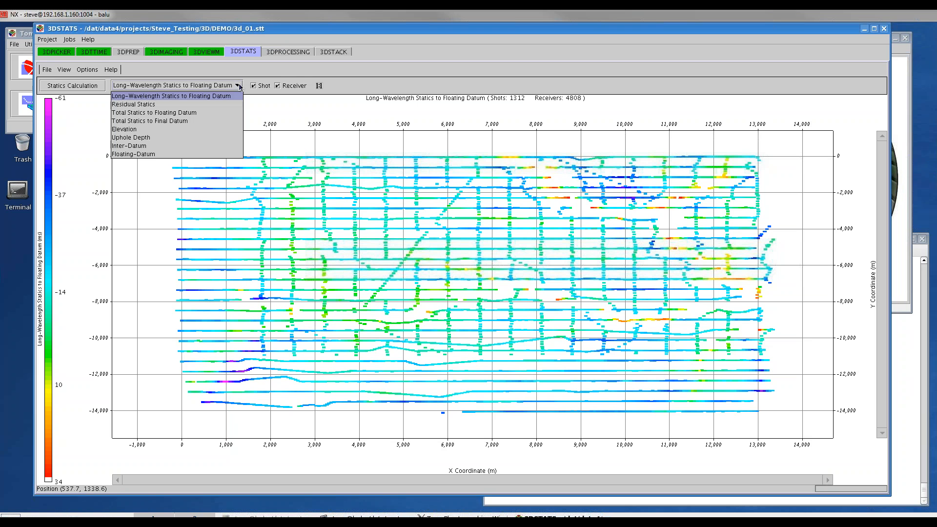
{"action": "left_click", "coordinate": [156, 106]}
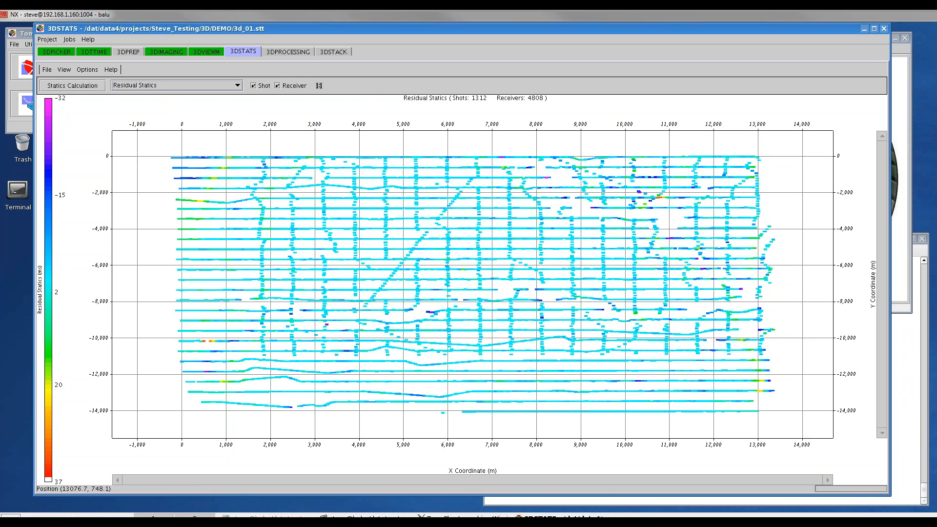
{"action": "left_click_drag", "start_coordinate": [936, 167], "coordinate": [725, 163]}
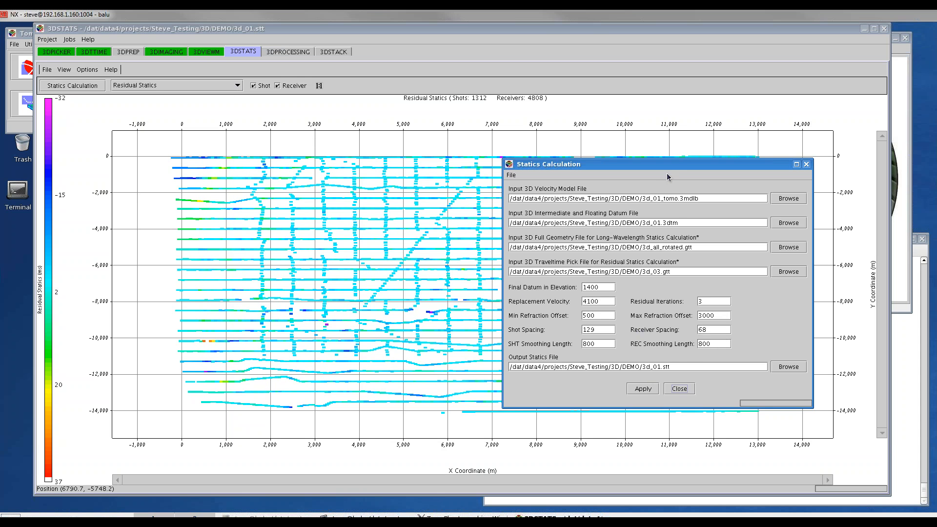
{"action": "left_click_drag", "start_coordinate": [667, 163], "coordinate": [936, 164]}
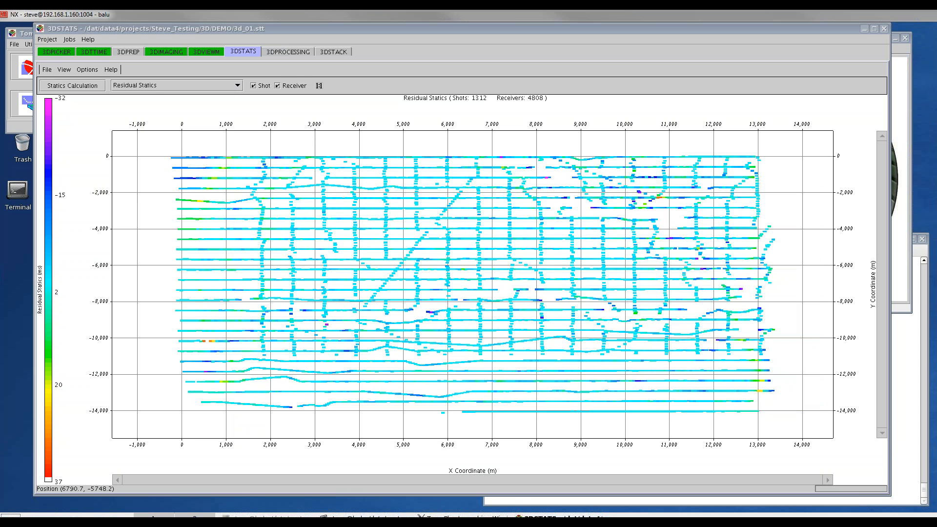
Display the Total Statics to Floating Datum map, followed by the Total Statics to Final Datum map
{"action": "left_click", "coordinate": [239, 86]}
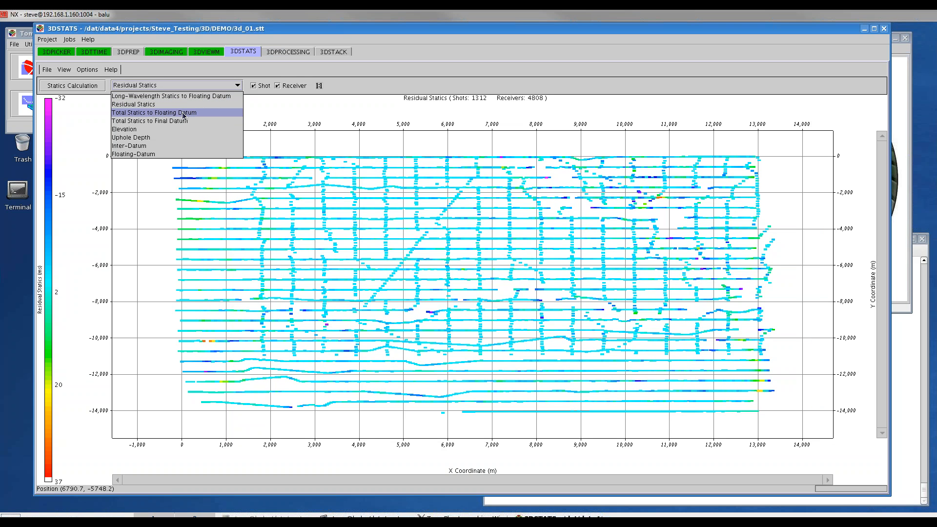
{"action": "left_click", "coordinate": [184, 114]}
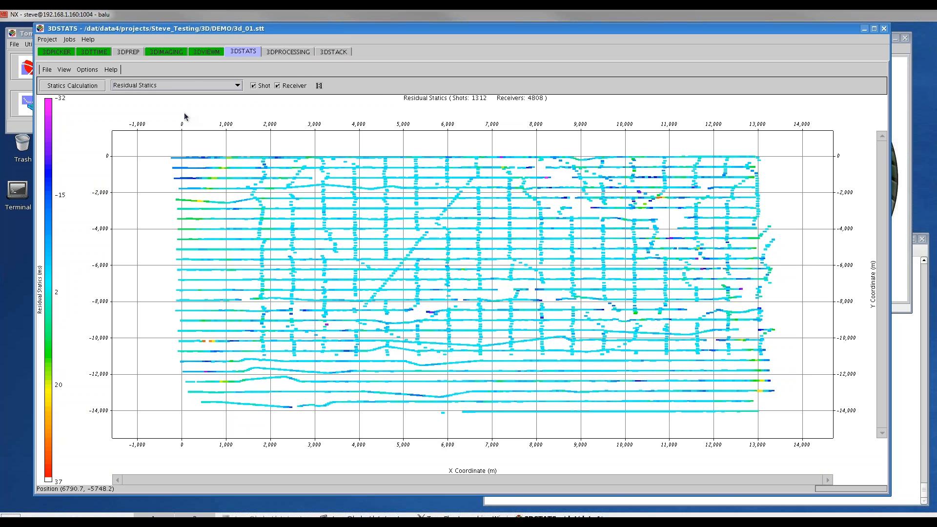
{"action": "left_click", "coordinate": [233, 87]}
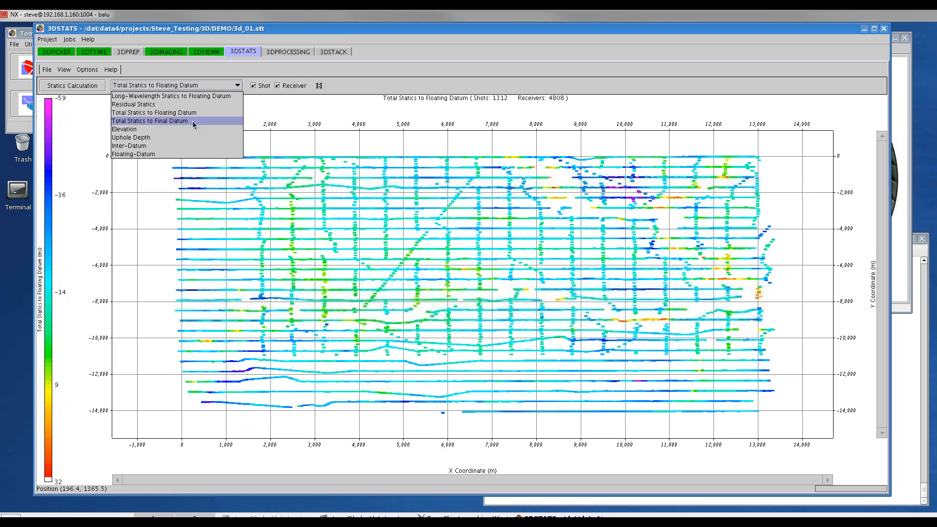
{"action": "left_click", "coordinate": [193, 122]}
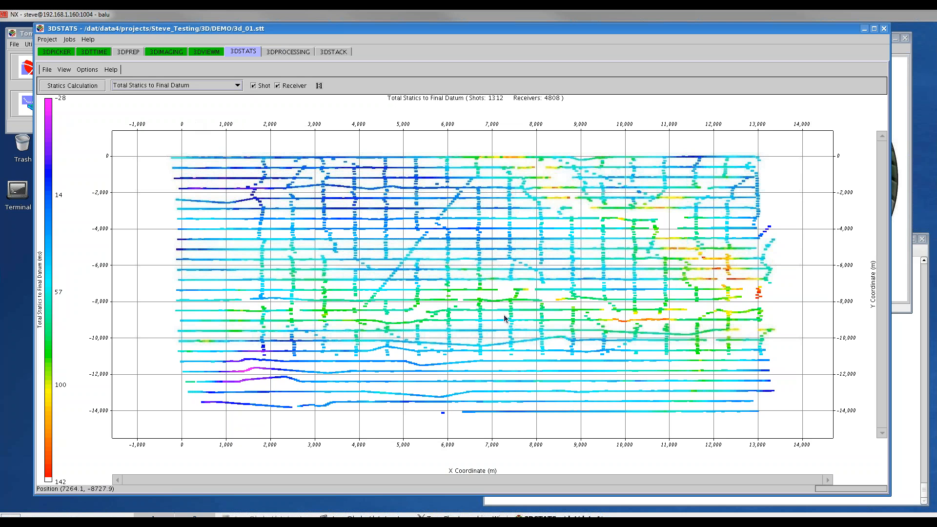
{"action": "left_click", "coordinate": [238, 86]}
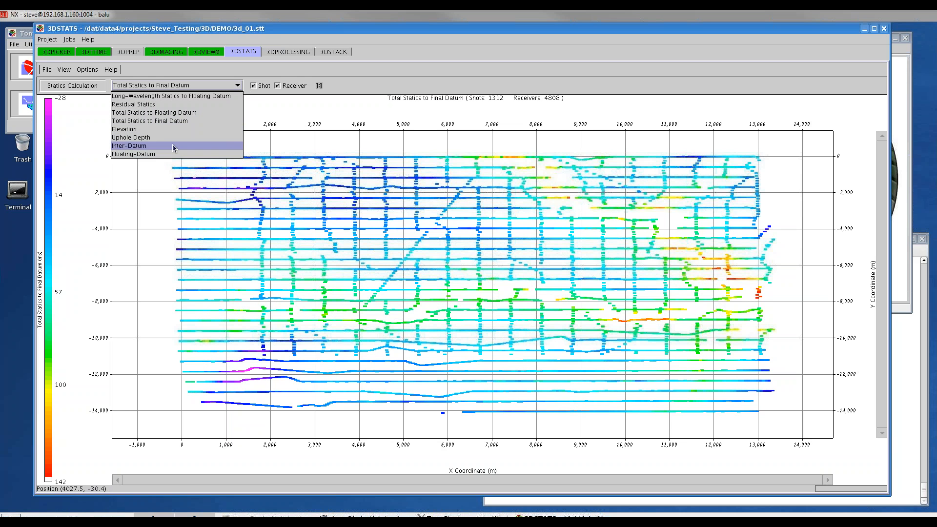
{"action": "left_click", "coordinate": [377, 84]}
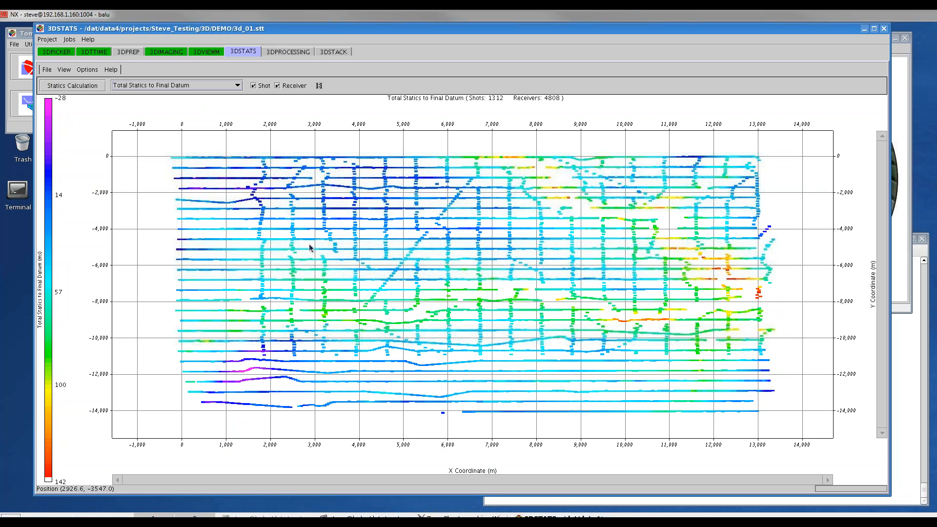
Open the ASCII statics export and select Total Statics to Final Datum as output for both shots and receivers
{"action": "left_click", "coordinate": [49, 70]}
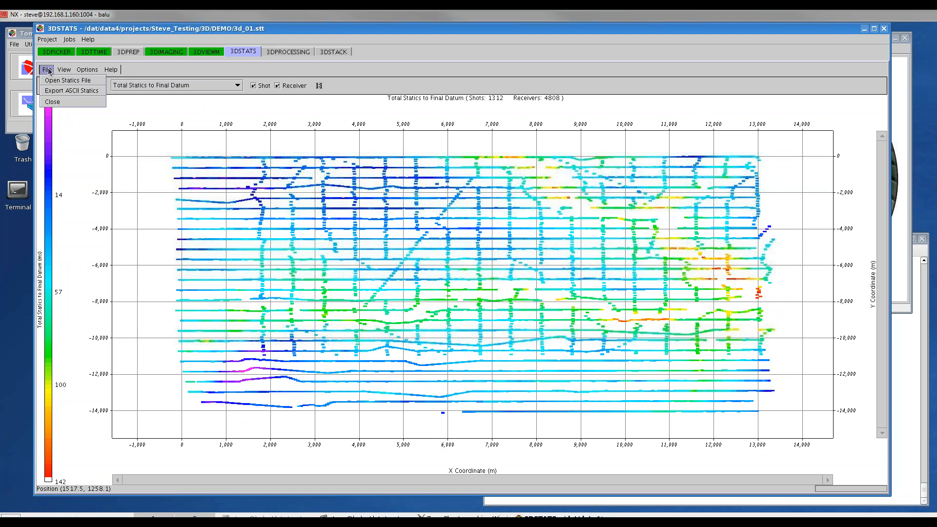
{"action": "left_click", "coordinate": [71, 91]}
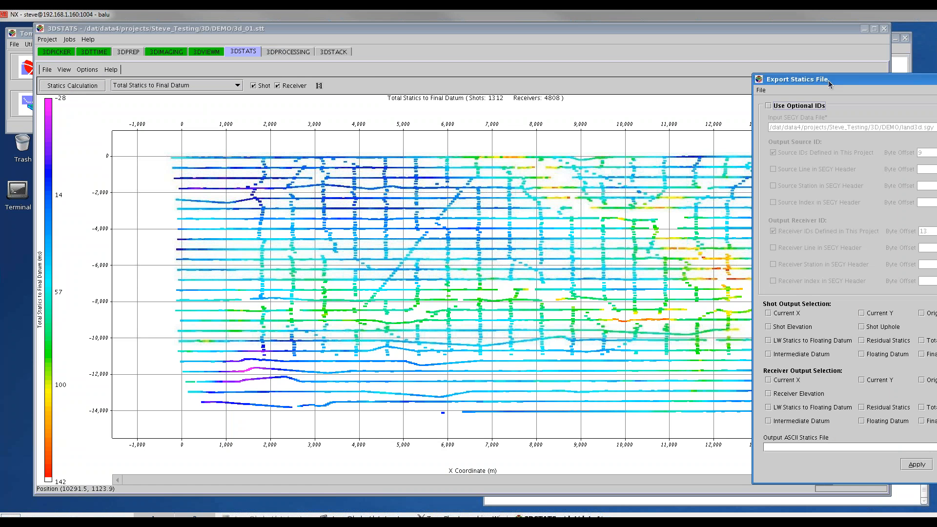
{"action": "left_click_drag", "start_coordinate": [828, 84], "coordinate": [311, 68]}
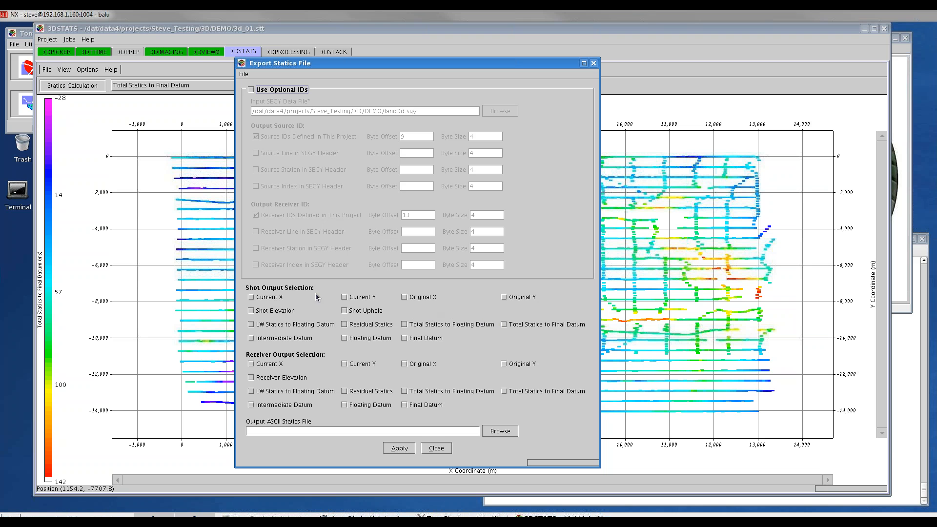
{"action": "left_click", "coordinate": [504, 325]}
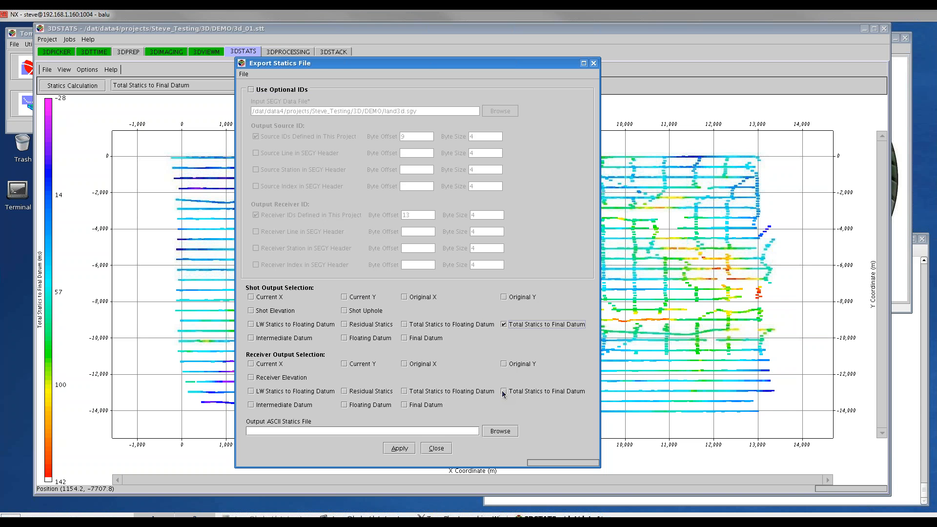
{"action": "left_click", "coordinate": [504, 392]}
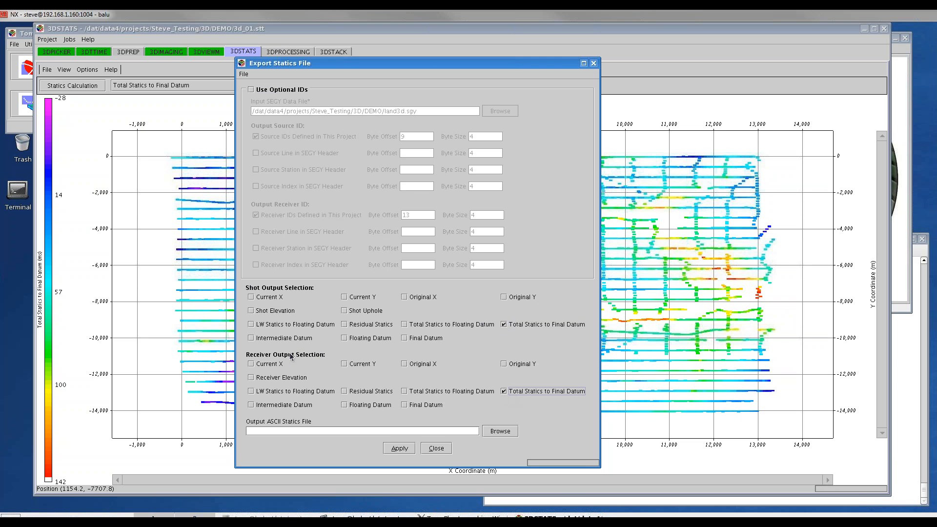
Name the ASCII statics output file shotandreceiver_statics in the DEMO folder and close the export dialog
{"action": "left_click", "coordinate": [501, 432]}
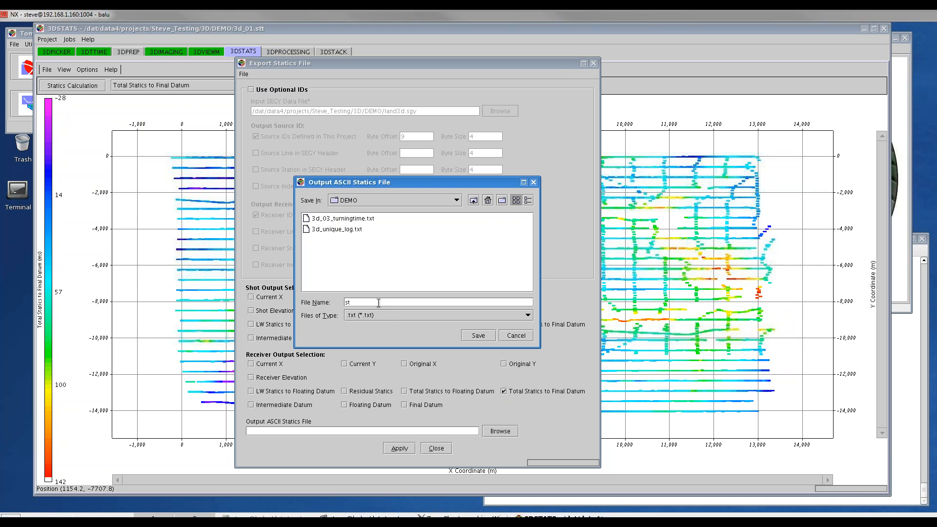
{"action": "type", "text": "shotandreceiver_statics"}
{"action": "key", "text": "Return"}
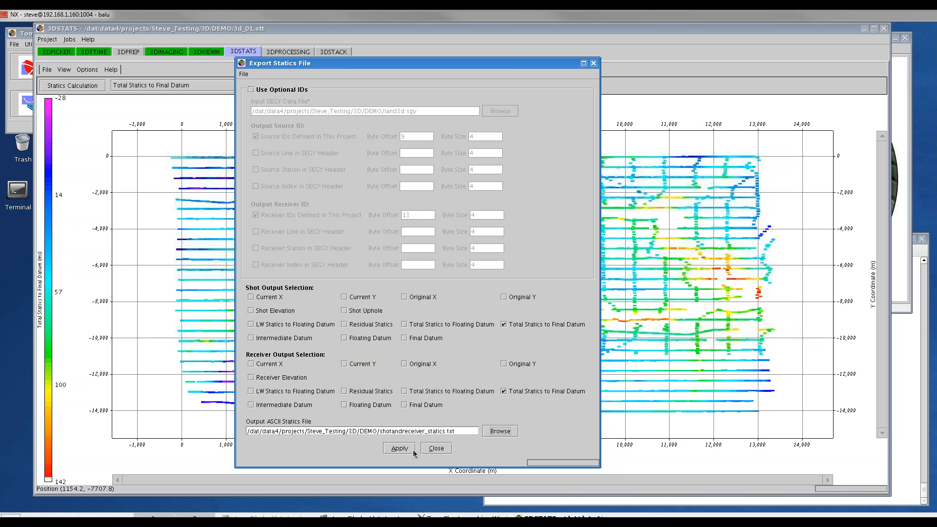
{"action": "left_click", "coordinate": [504, 392]}
{"action": "left_click", "coordinate": [509, 391]}
{"action": "left_click", "coordinate": [437, 448]}
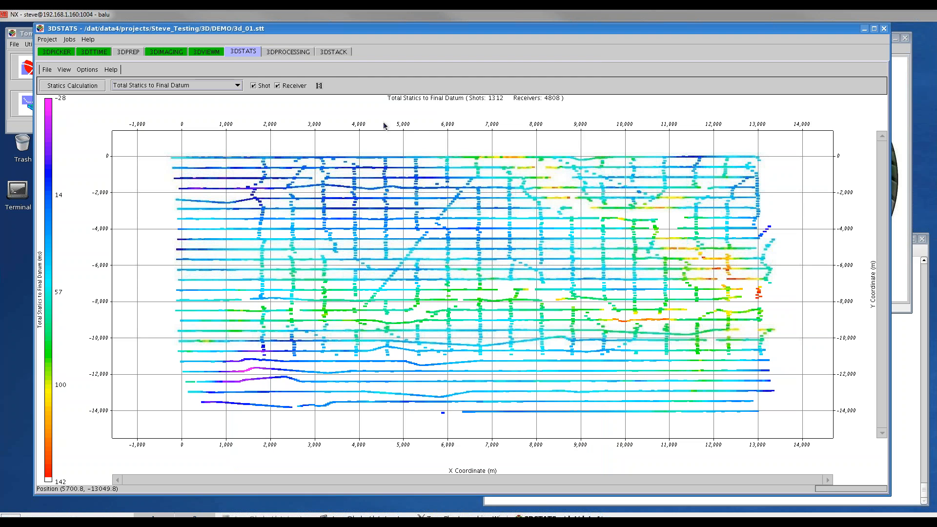
Switch to 3DPROCESSING and enlarge the first shot gather of land3d.sgy in the time and trace directions
{"action": "left_click", "coordinate": [280, 52]}
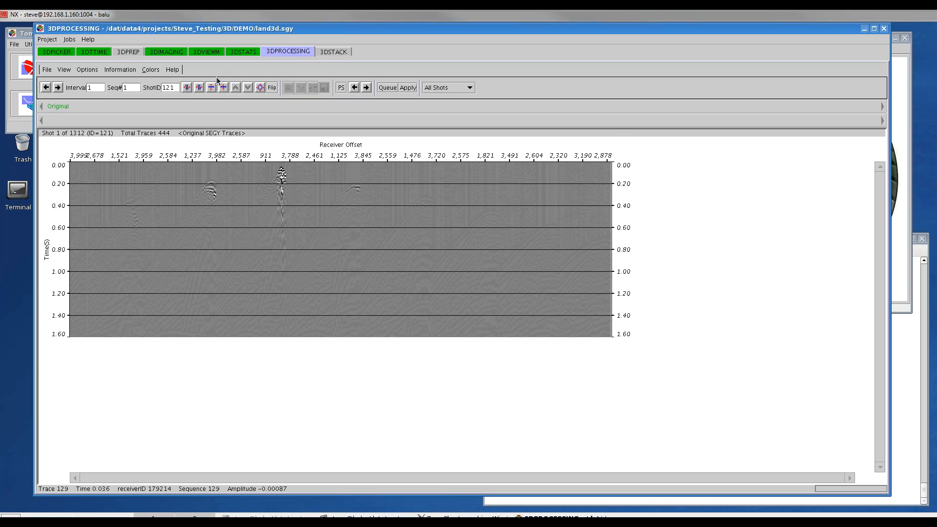
{"action": "left_click", "coordinate": [211, 89]}
{"action": "left_click", "coordinate": [211, 89]}
{"action": "left_click", "coordinate": [211, 89]}
{"action": "left_click", "coordinate": [211, 89]}
{"action": "left_click", "coordinate": [211, 88]}
{"action": "left_click", "coordinate": [211, 88]}
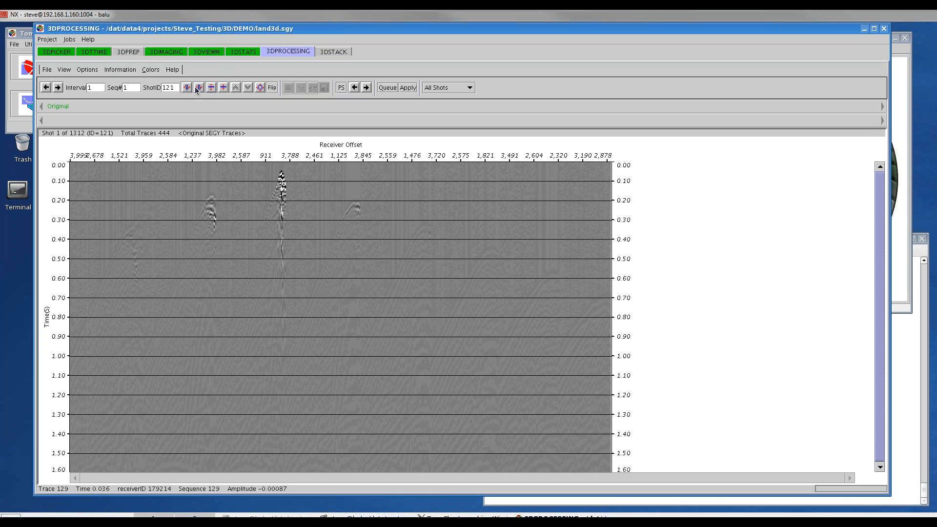
{"action": "left_click", "coordinate": [187, 88]}
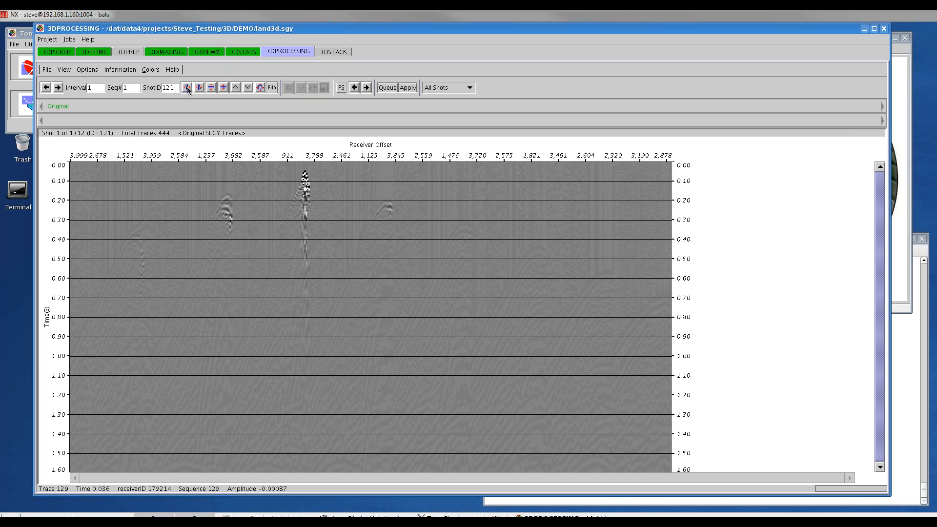
{"action": "left_click", "coordinate": [187, 88]}
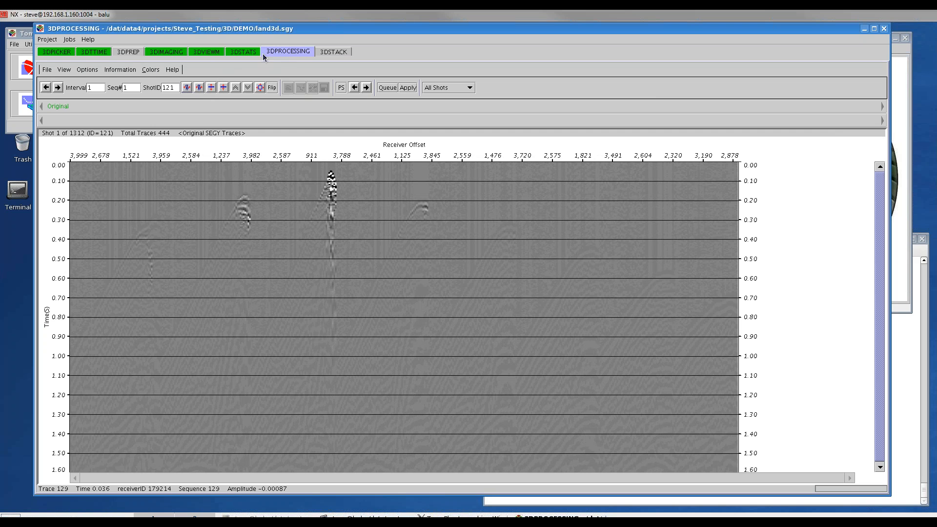
Open a new processing sequence and add the AGC and STATICS functions to the process flow
{"action": "left_click", "coordinate": [341, 88]}
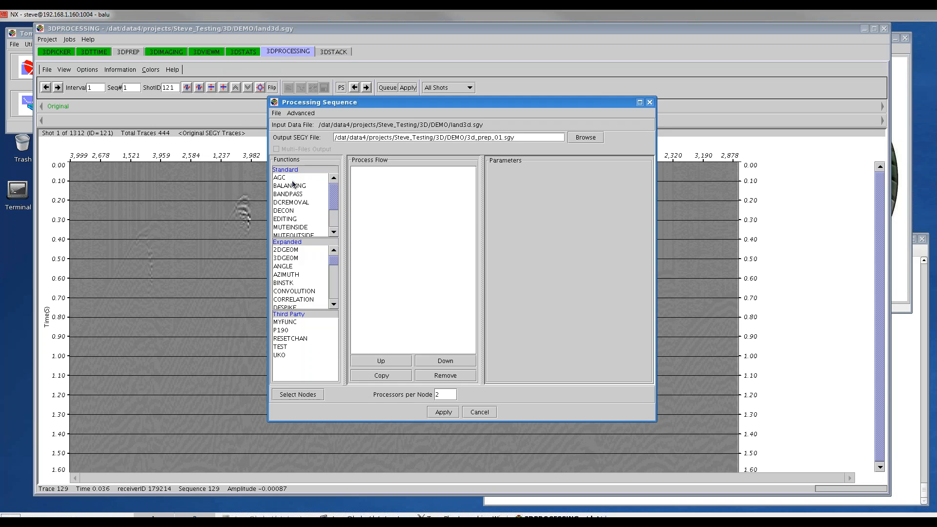
{"action": "double_click", "coordinate": [285, 177]}
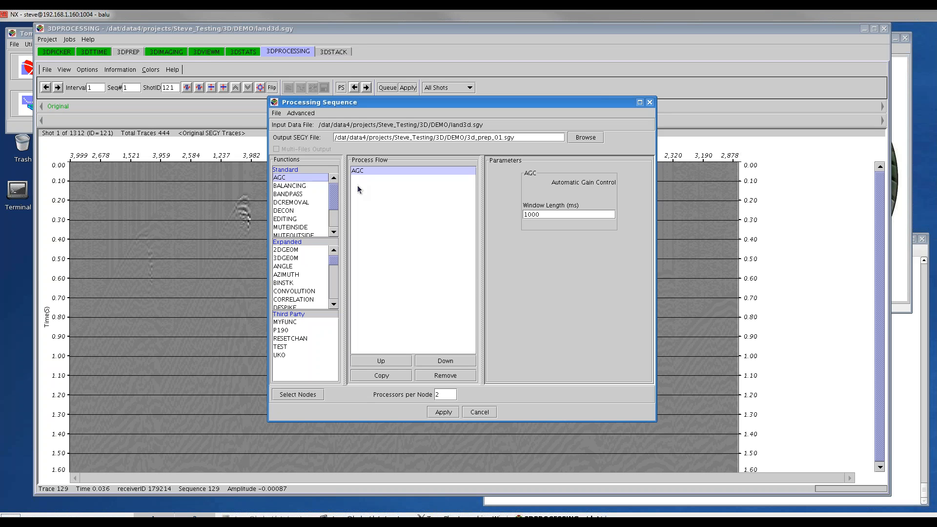
{"action": "left_click", "coordinate": [332, 221]}
{"action": "double_click", "coordinate": [297, 212]}
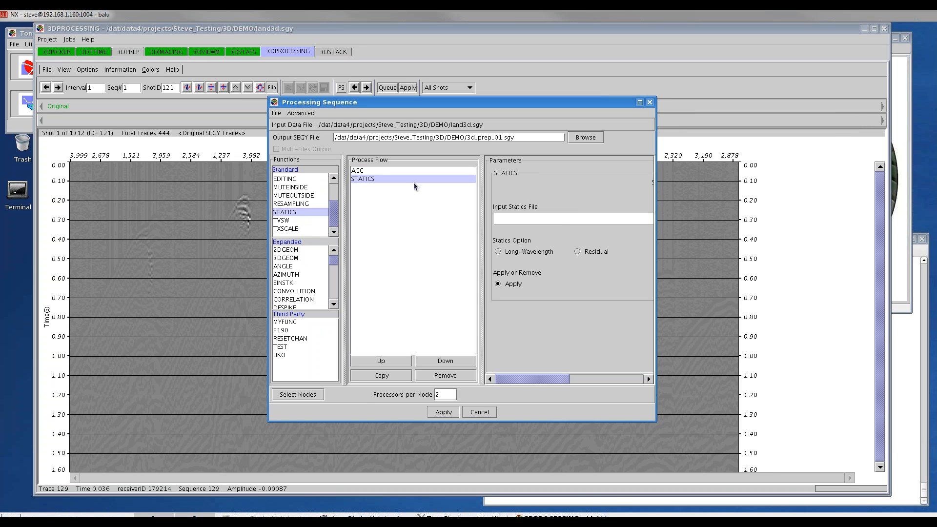
Load 3d_01.stt as the statics file, keep Total to Floating Datum with Apply, and accept the processing sequence
{"action": "left_click_drag", "start_coordinate": [656, 422], "coordinate": [852, 435]}
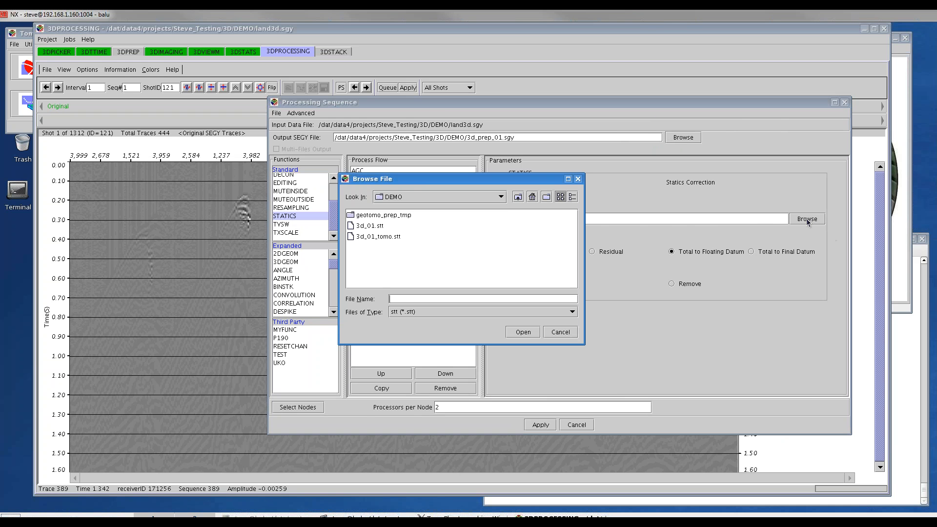
{"action": "left_click", "coordinate": [366, 227]}
{"action": "left_click", "coordinate": [523, 332]}
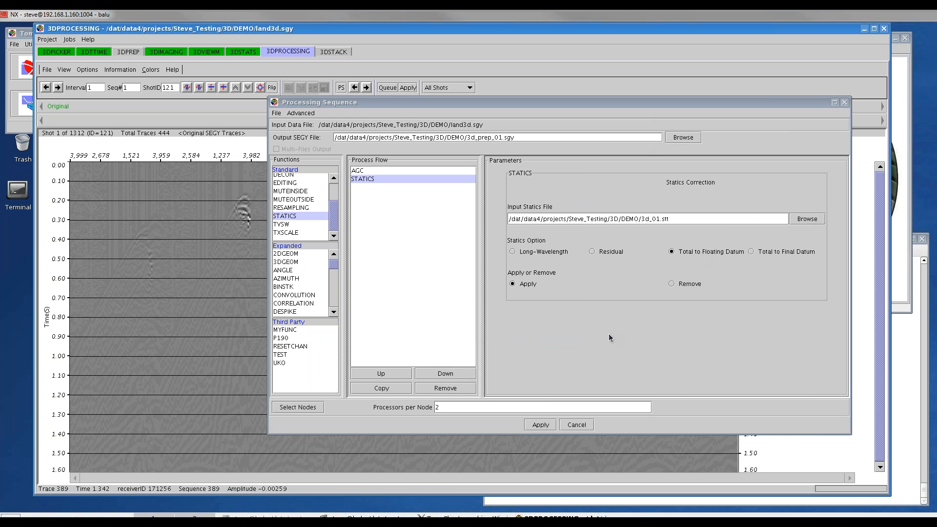
{"action": "left_click", "coordinate": [543, 426]}
{"action": "left_click", "coordinate": [549, 424]}
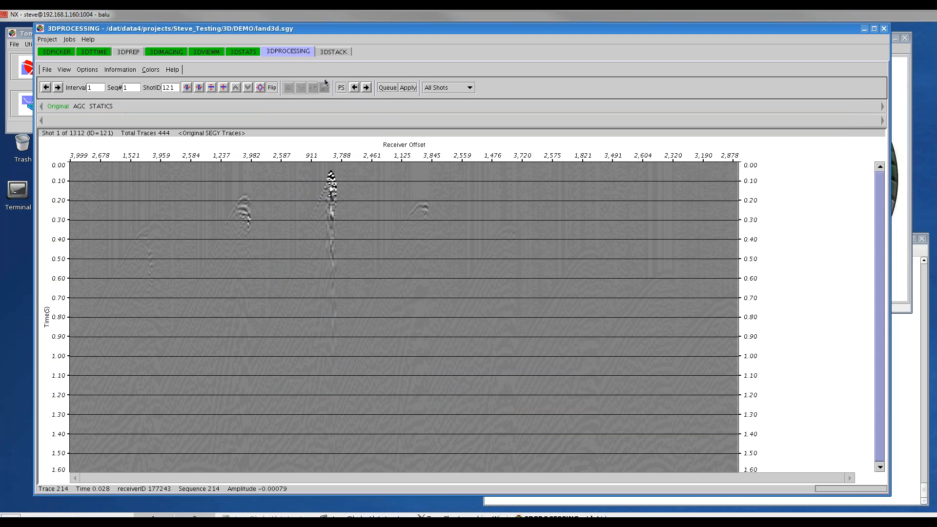
Run AGC and statics correction on shot 1 and alternate between the two results to compare the gather
{"action": "left_click", "coordinate": [366, 87]}
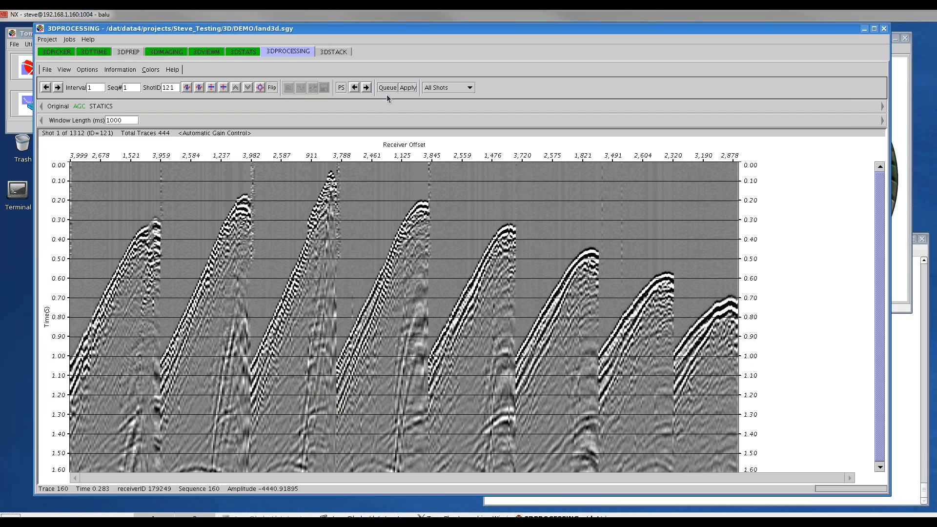
{"action": "left_click", "coordinate": [366, 88]}
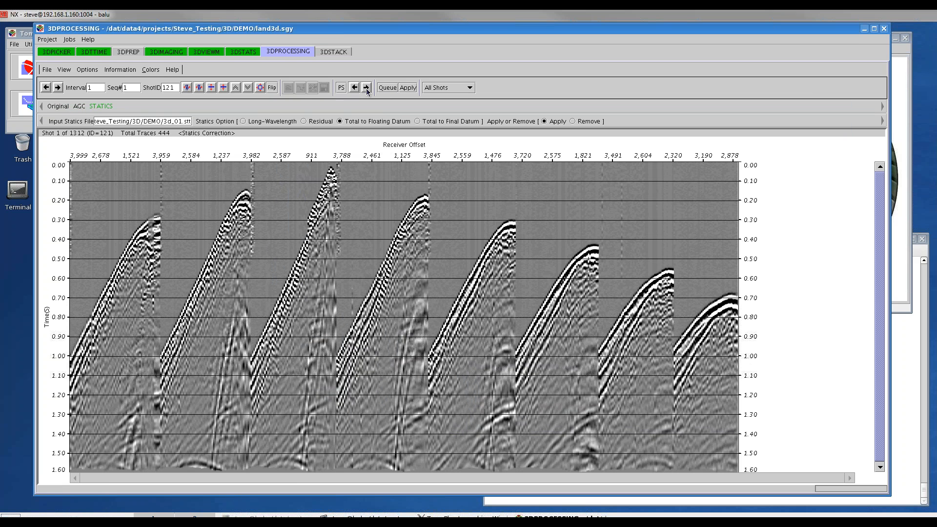
{"action": "left_click", "coordinate": [367, 88]}
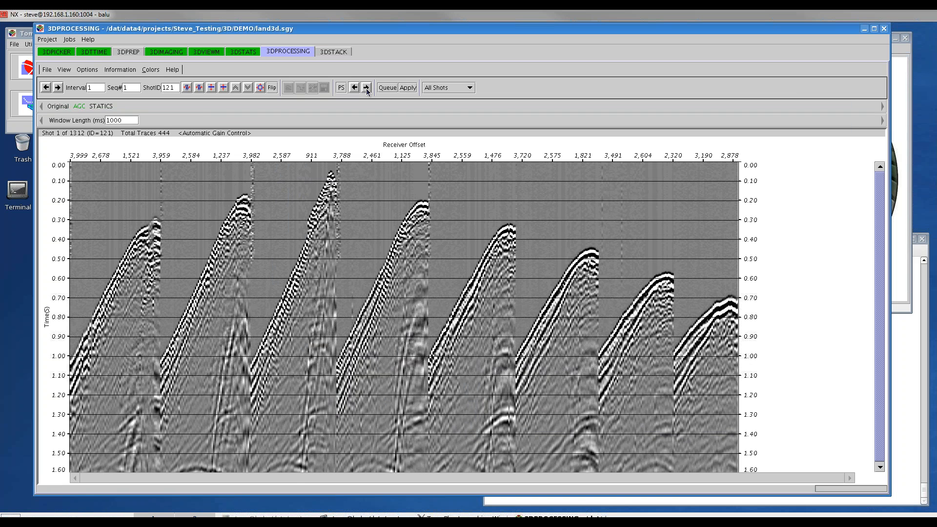
{"action": "left_click", "coordinate": [367, 88]}
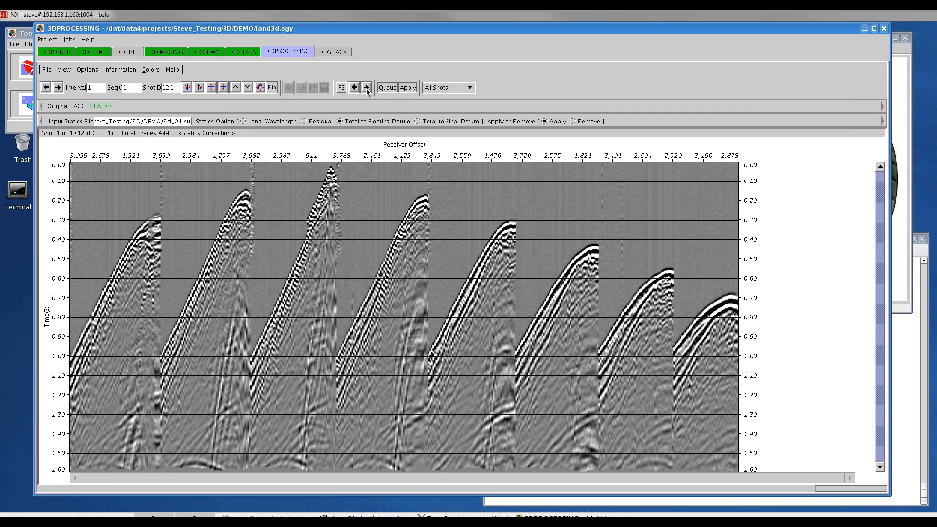
{"action": "left_click", "coordinate": [366, 89]}
{"action": "left_click", "coordinate": [366, 88]}
{"action": "left_click", "coordinate": [367, 88]}
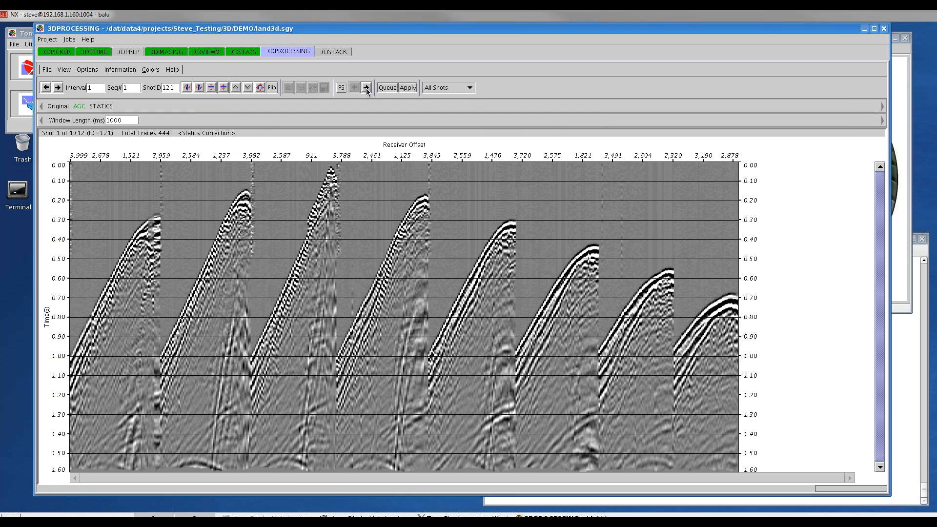
{"action": "left_click", "coordinate": [366, 88]}
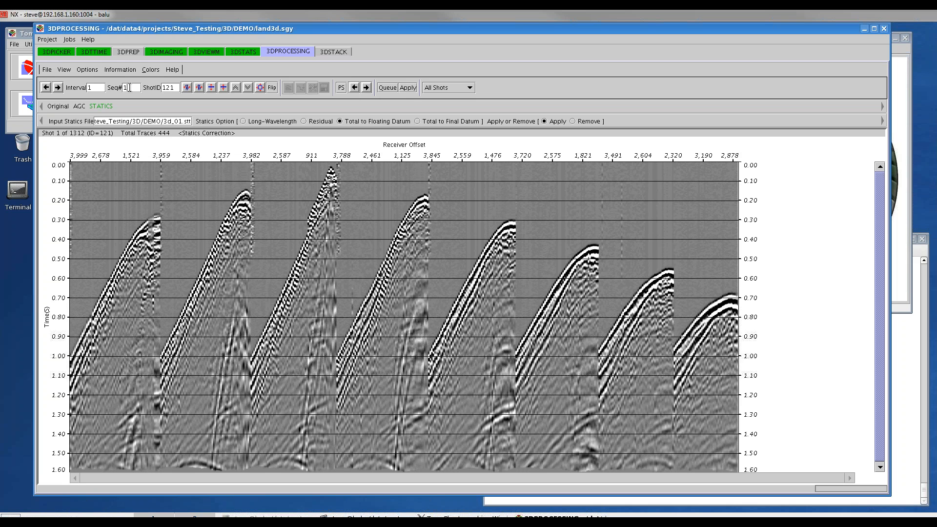
Go to shot sequence 100, run AGC and statics correction on it, and alternate between the two results
{"action": "type", "text": "00"}
{"action": "key", "text": "Return"}
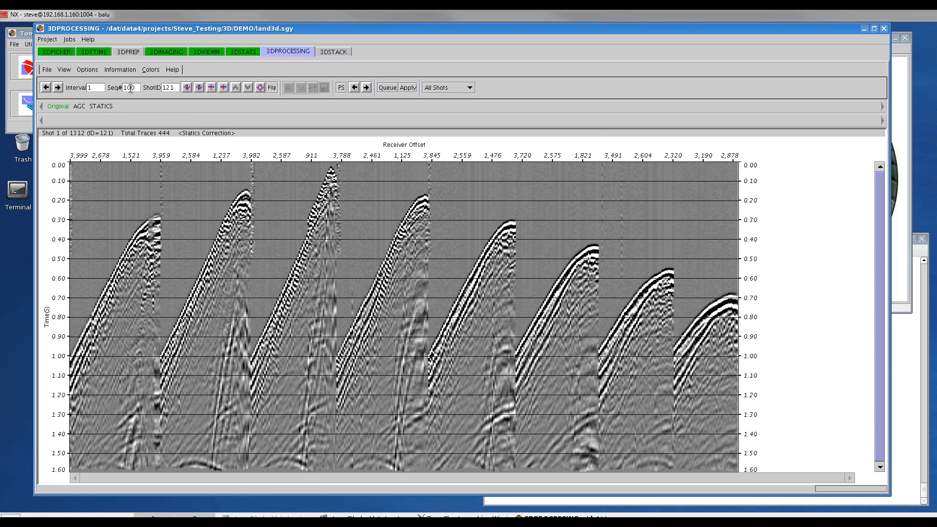
{"action": "left_click", "coordinate": [367, 88]}
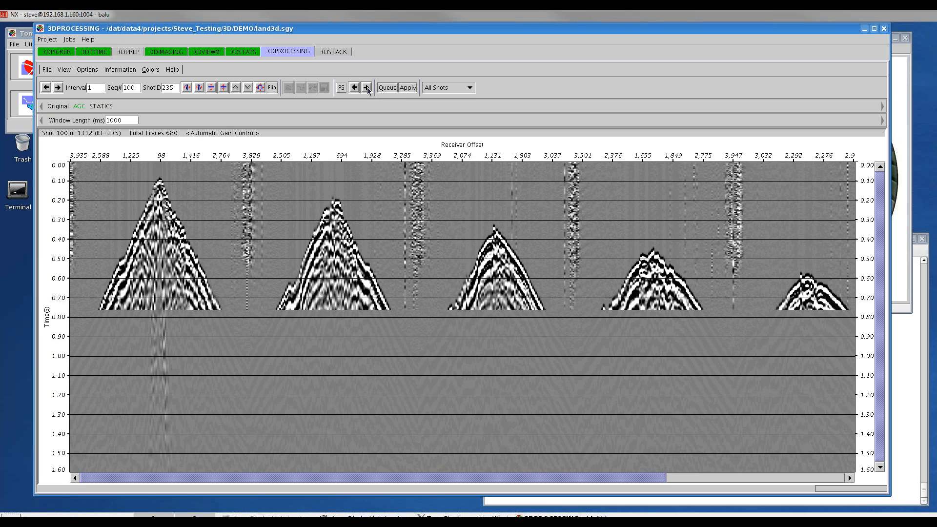
{"action": "left_click", "coordinate": [367, 89]}
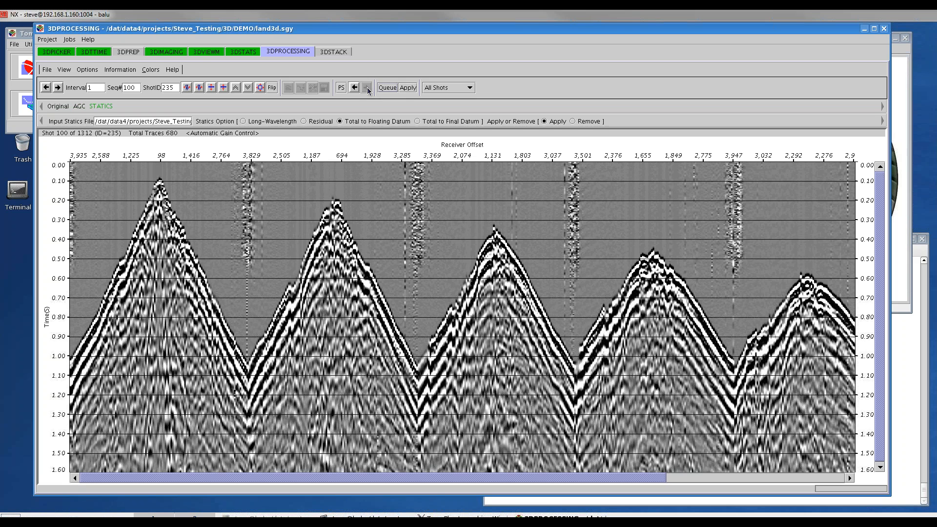
{"action": "key", "text": "Left"}
{"action": "key", "text": "Right"}
{"action": "key", "text": "Left"}
{"action": "key", "text": "Right"}
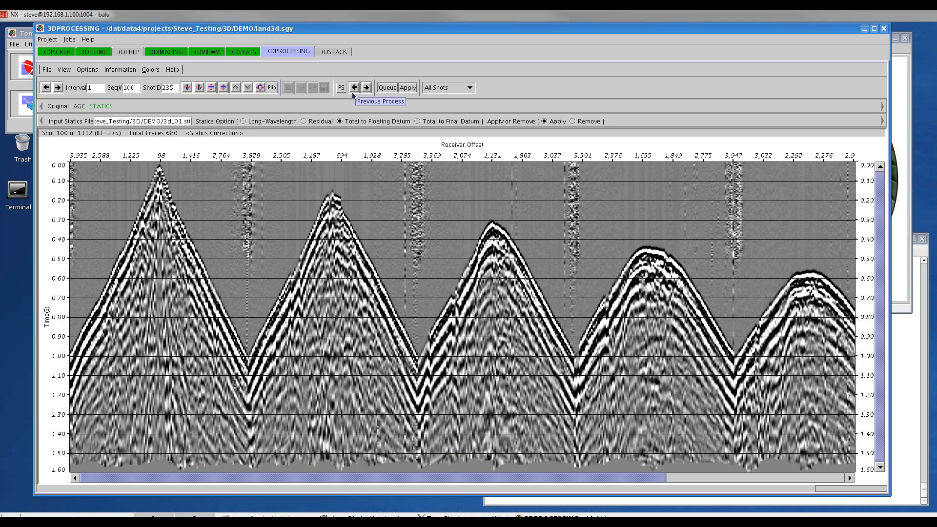